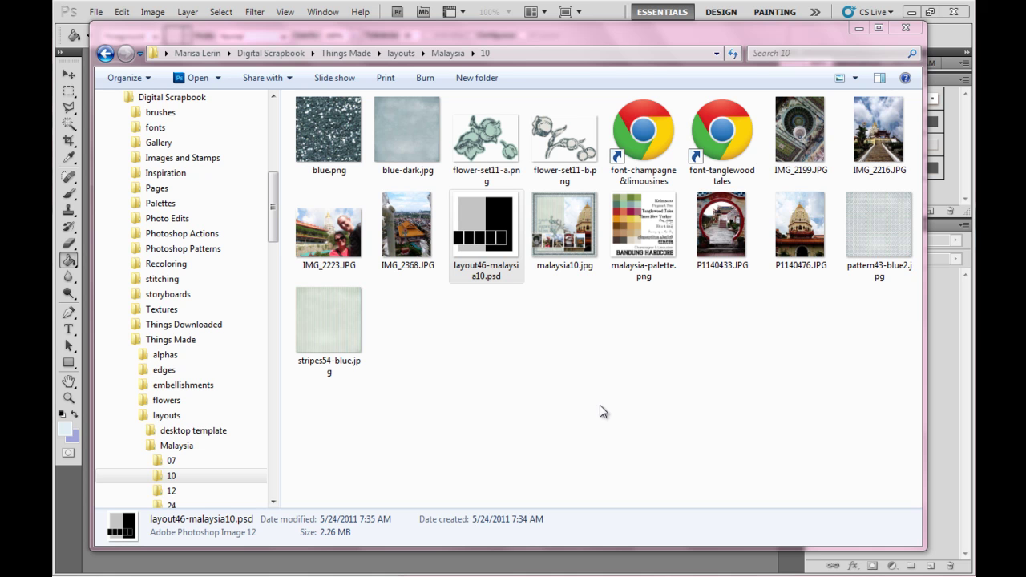
# - Preview the finished malaysia10.jpg full-size, close it, then open the layout46-malaysia10.psd template
pyautogui.click(561, 253)
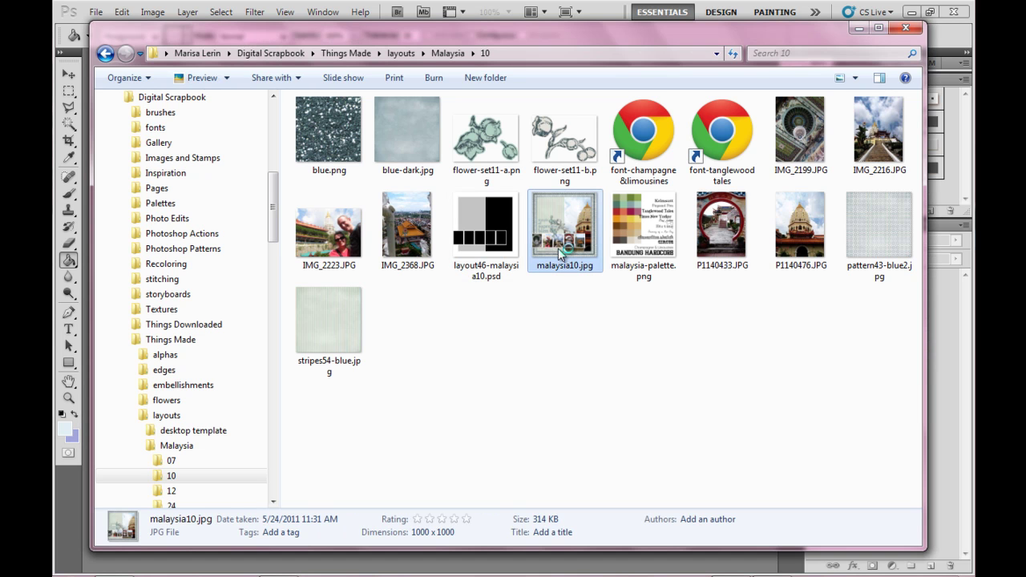
pyautogui.doubleClick(558, 248)
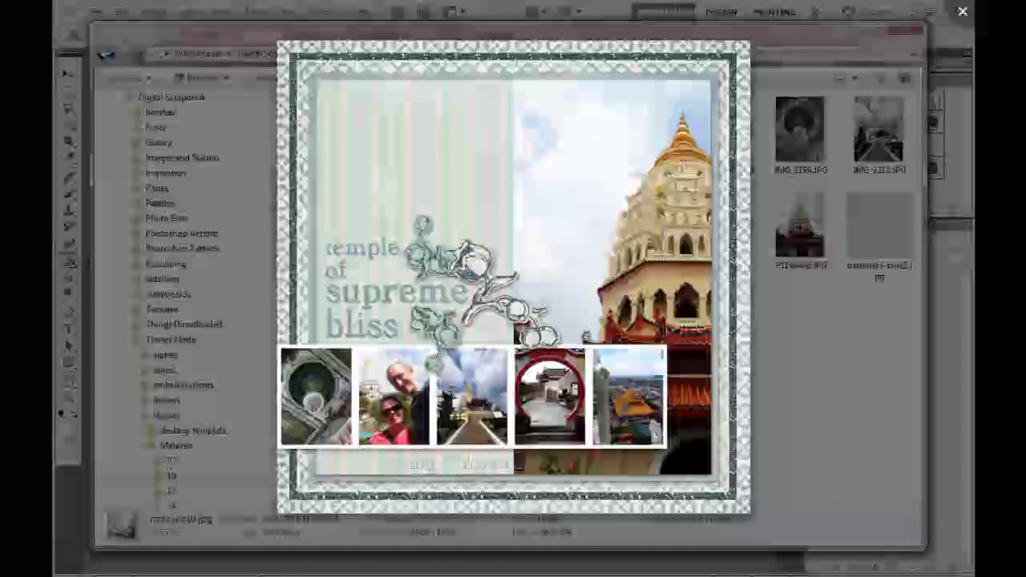
pyautogui.press('Escape')
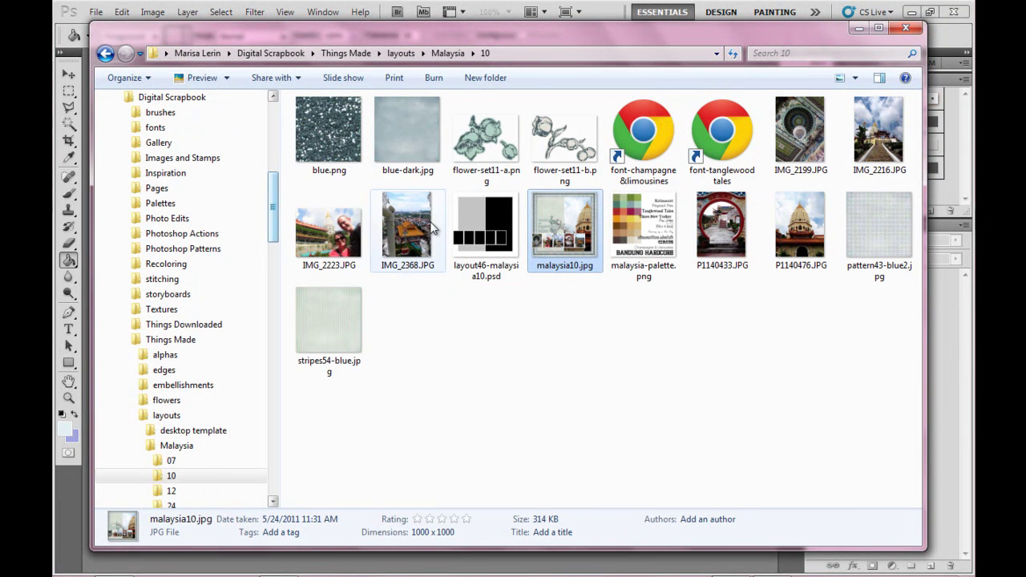
pyautogui.click(501, 244)
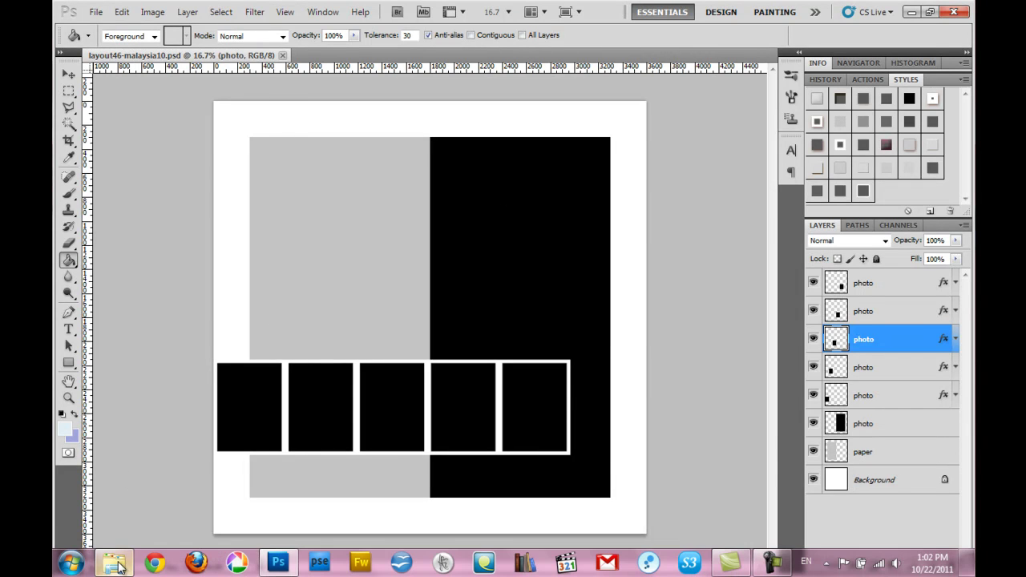
# - Place P1140476.JPG in the layout and clip it to the large photo block
pyautogui.click(114, 564)
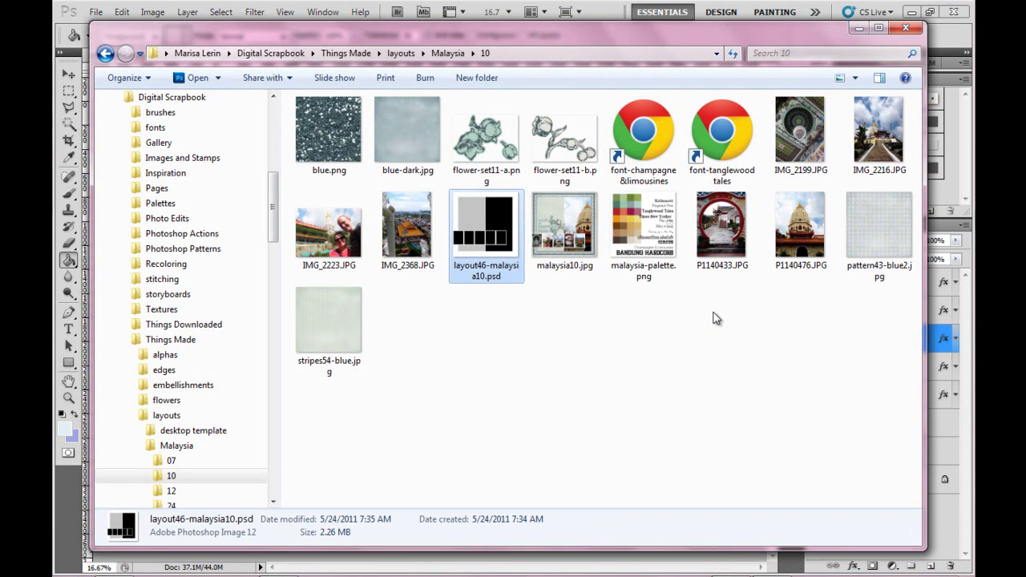
pyautogui.moveTo(793, 236); pyautogui.dragTo(403, 499)
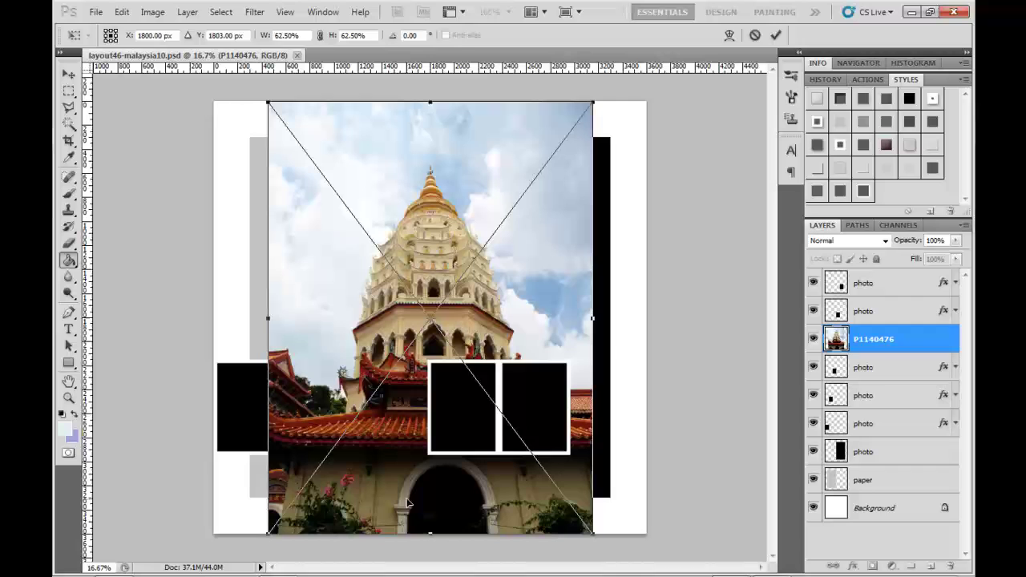
pyautogui.press('Return')
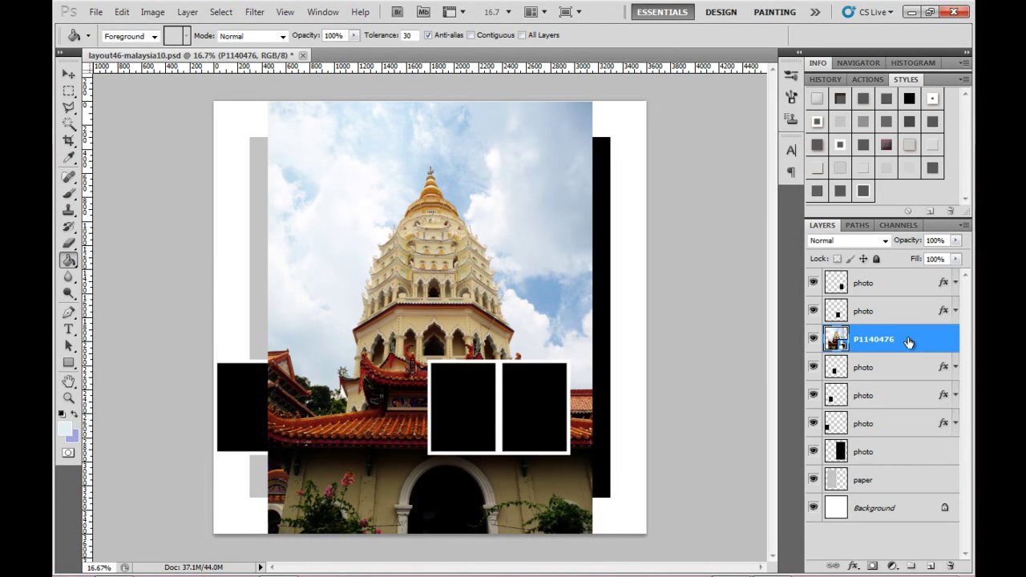
pyautogui.moveTo(908, 342); pyautogui.dragTo(905, 439)
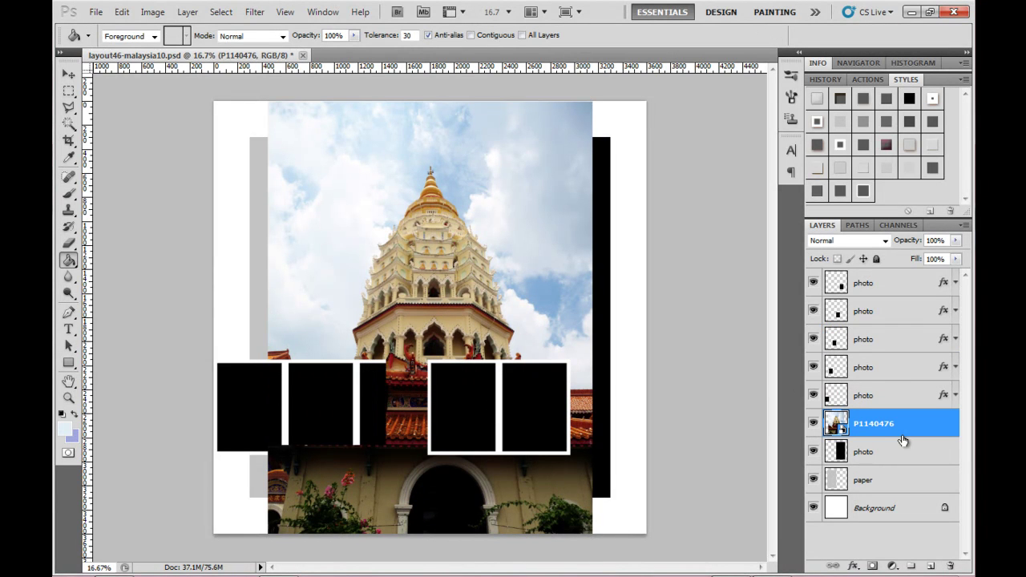
pyautogui.rightClick(909, 422)
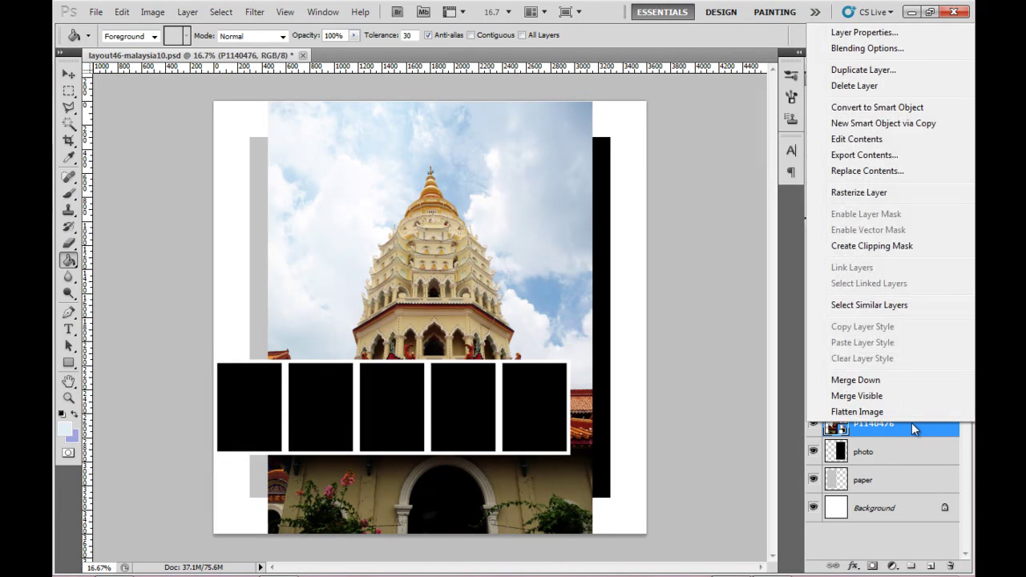
pyautogui.click(918, 248)
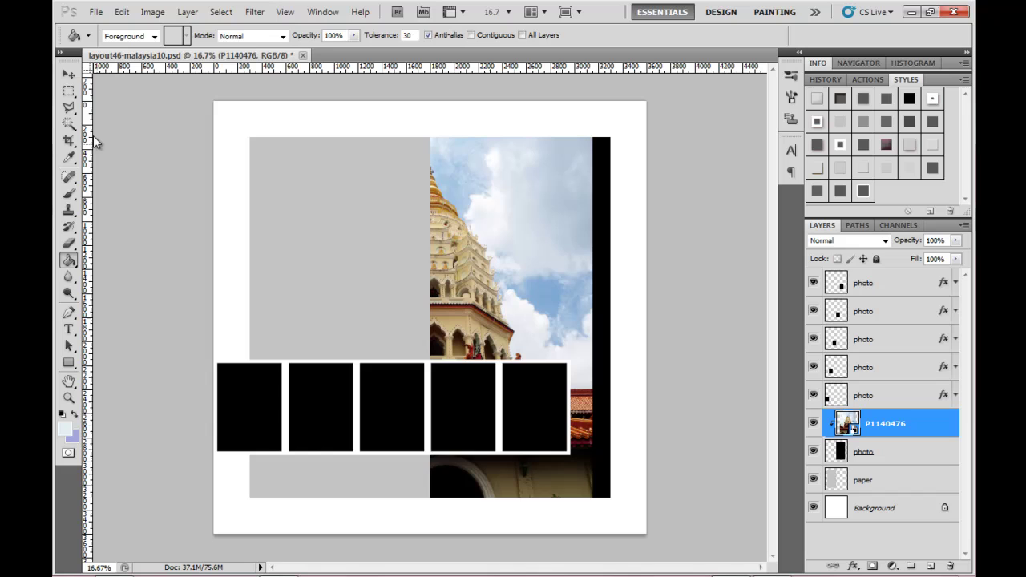
# - Move and scale the temple photo to about 59.5% so the pagoda fills the block
pyautogui.click(69, 75)
pyautogui.moveTo(515, 251); pyautogui.dragTo(535, 253)
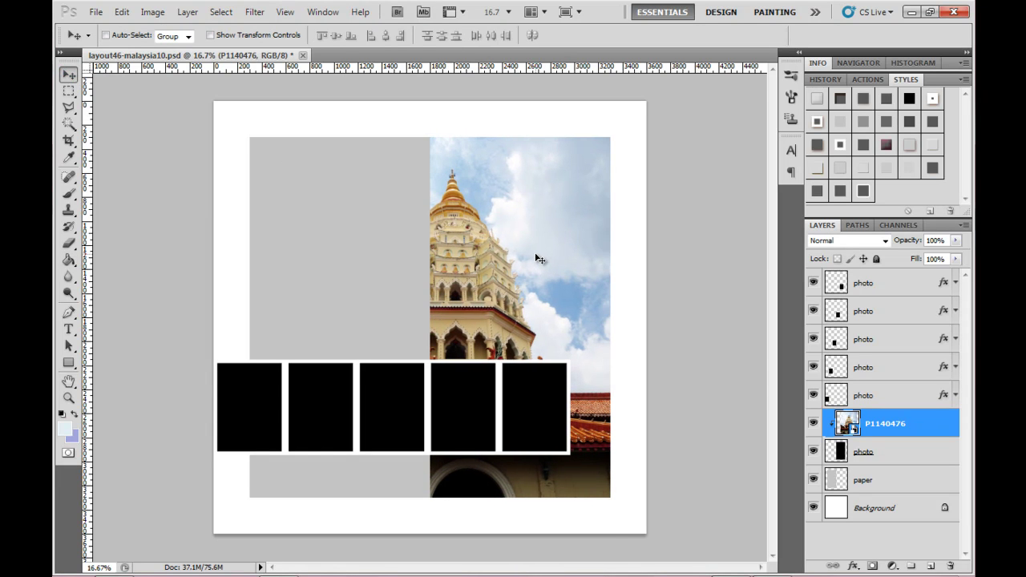
pyautogui.hotkey('ctrl', 't')
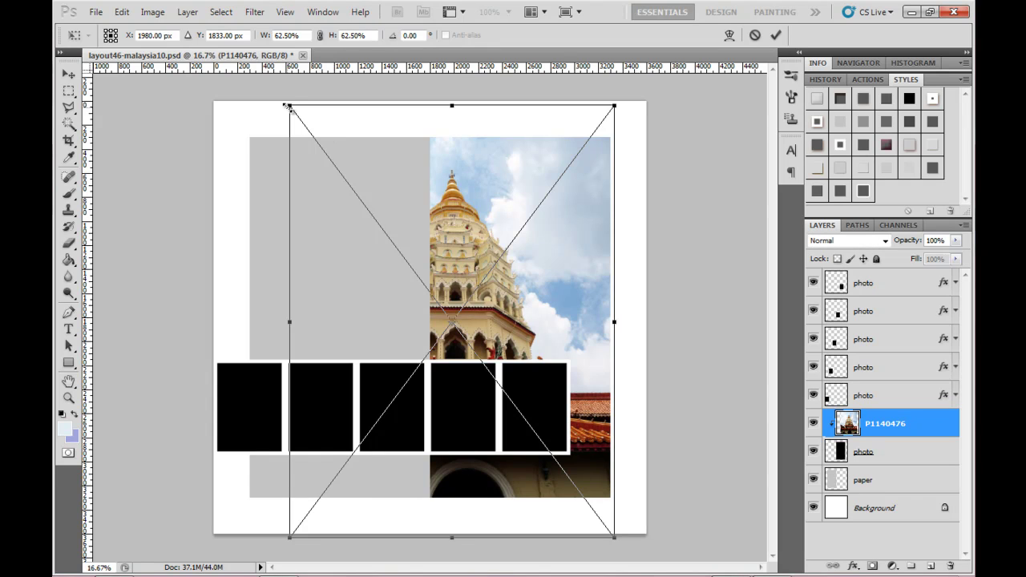
pyautogui.moveTo(293, 116); pyautogui.dragTo(314, 144)
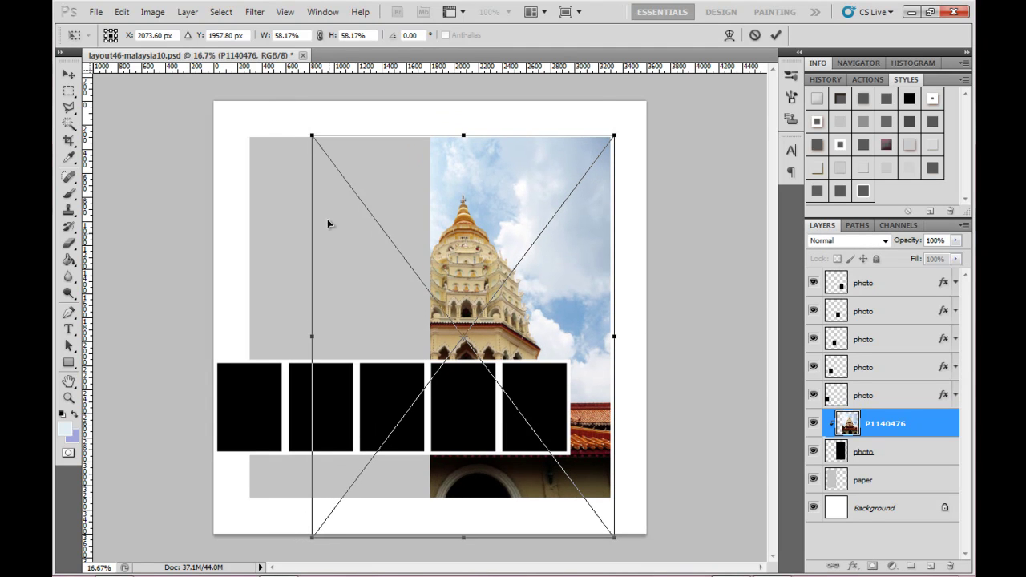
pyautogui.moveTo(310, 540); pyautogui.dragTo(356, 515)
pyautogui.press('Return')
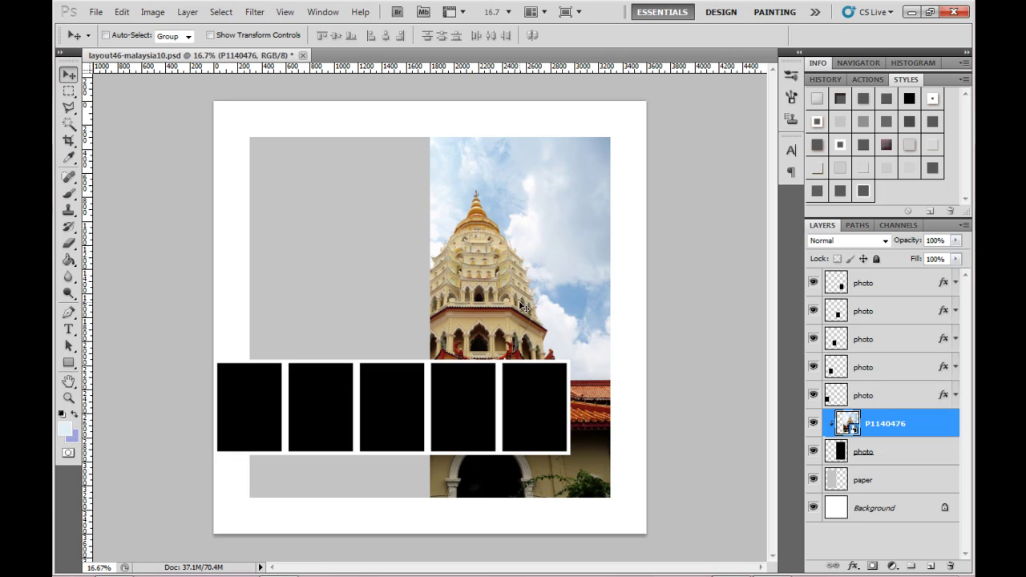
pyautogui.moveTo(523, 307); pyautogui.dragTo(642, 305)
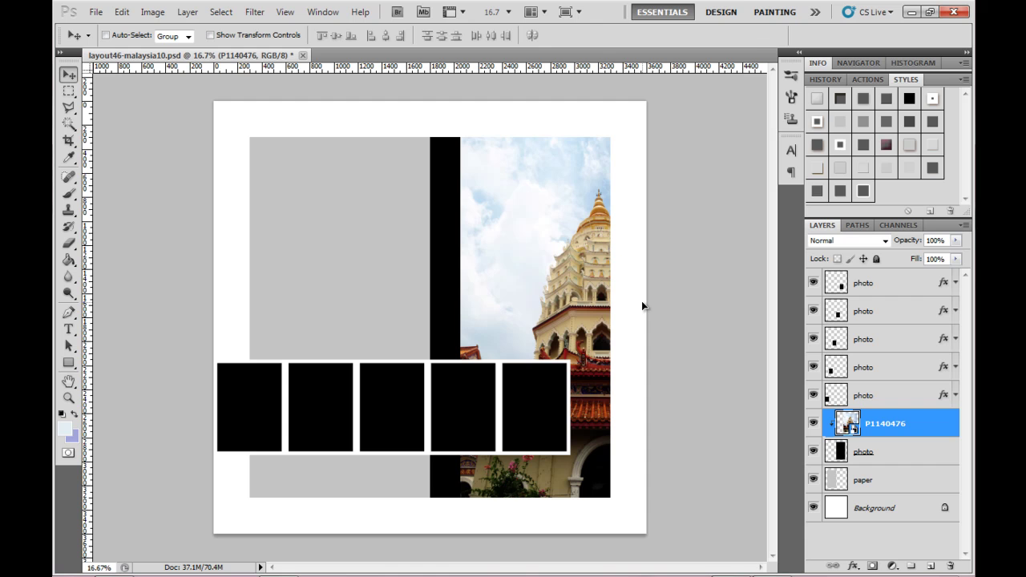
pyautogui.hotkey('ctrl', 't')
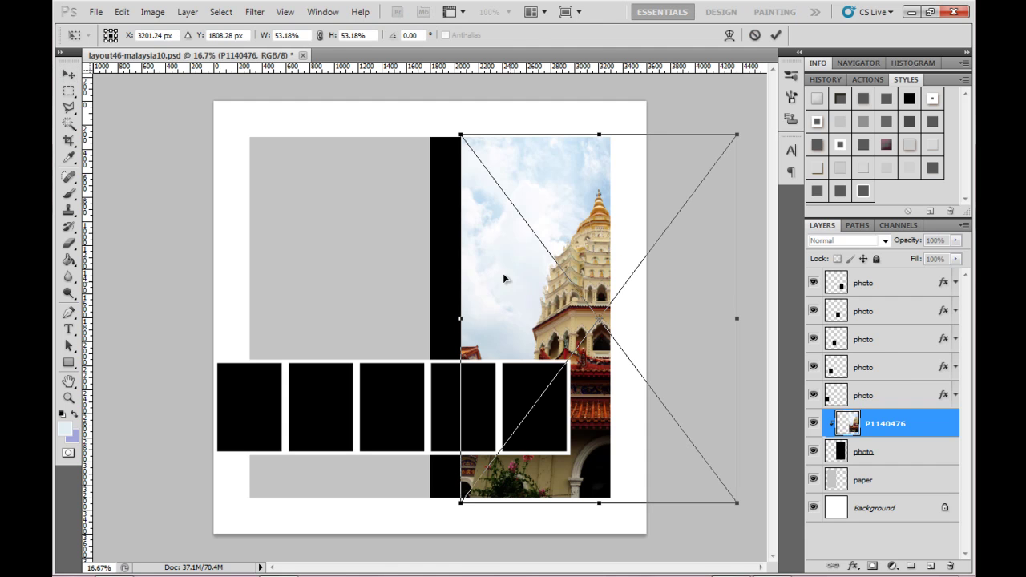
pyautogui.moveTo(460, 134); pyautogui.dragTo(395, 121)
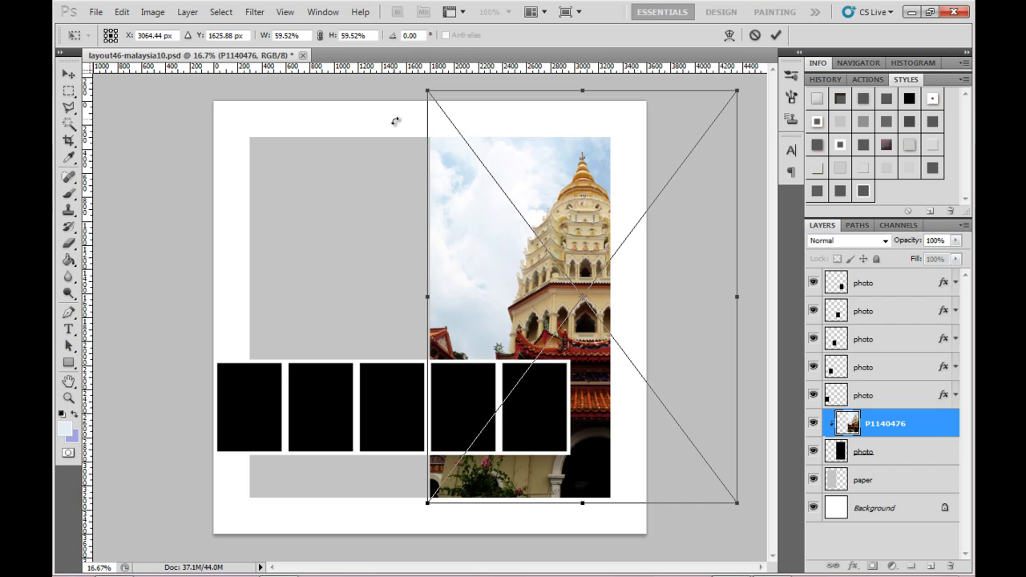
pyautogui.press('Return')
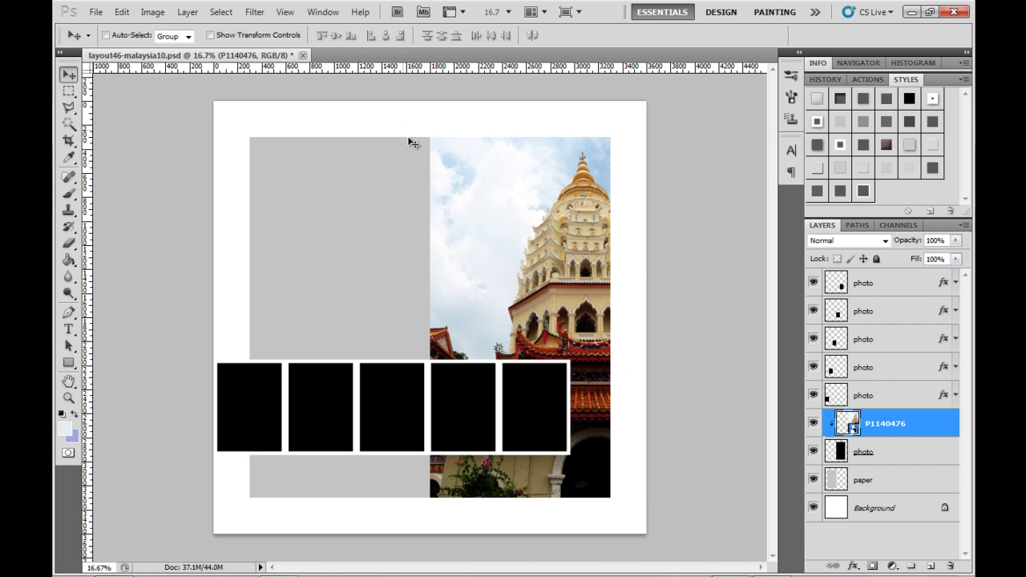
# - Drag IMG_2199, IMG_2216, IMG_2223, IMG_2368 and P1140433 together into the layout
pyautogui.click(113, 563)
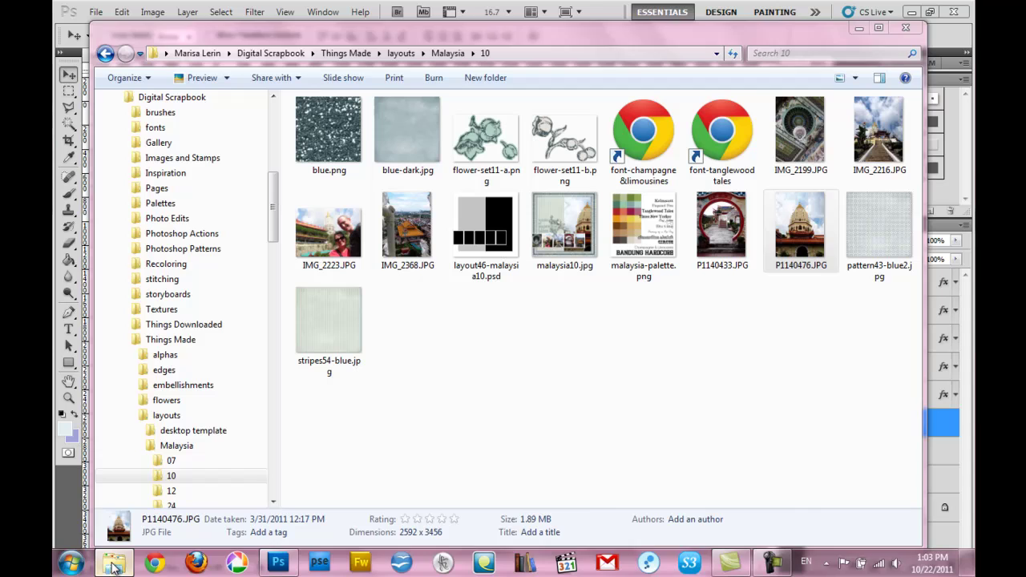
pyautogui.click(800, 132)
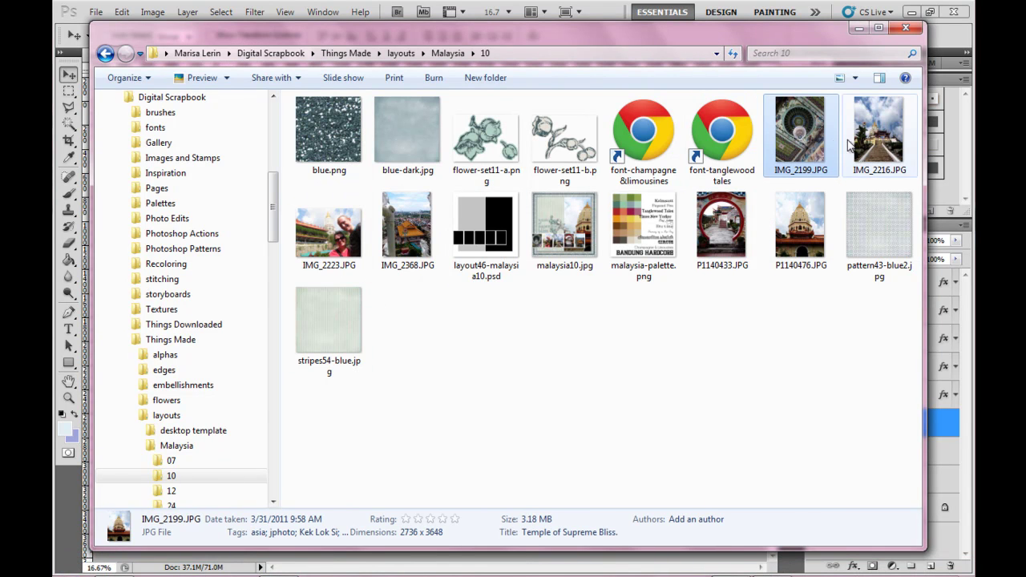
pyautogui.keyDown('ctrl'); pyautogui.click(881, 140); pyautogui.keyUp('ctrl')
pyautogui.keyDown('ctrl'); pyautogui.click(329, 229); pyautogui.keyUp('ctrl')
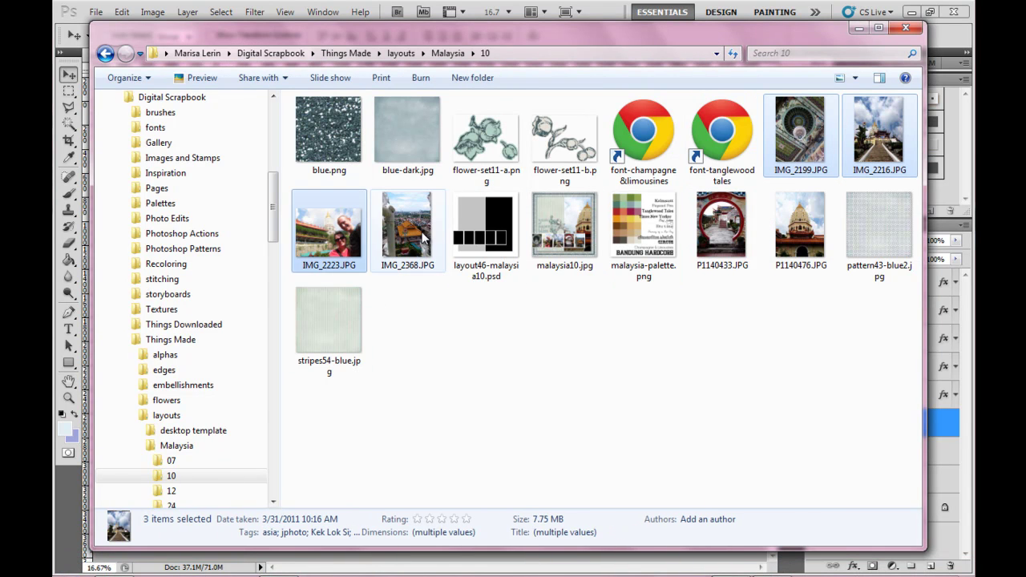
pyautogui.keyDown('ctrl'); pyautogui.click(407, 229); pyautogui.keyUp('ctrl')
pyautogui.keyDown('ctrl'); pyautogui.click(728, 239); pyautogui.keyUp('ctrl')
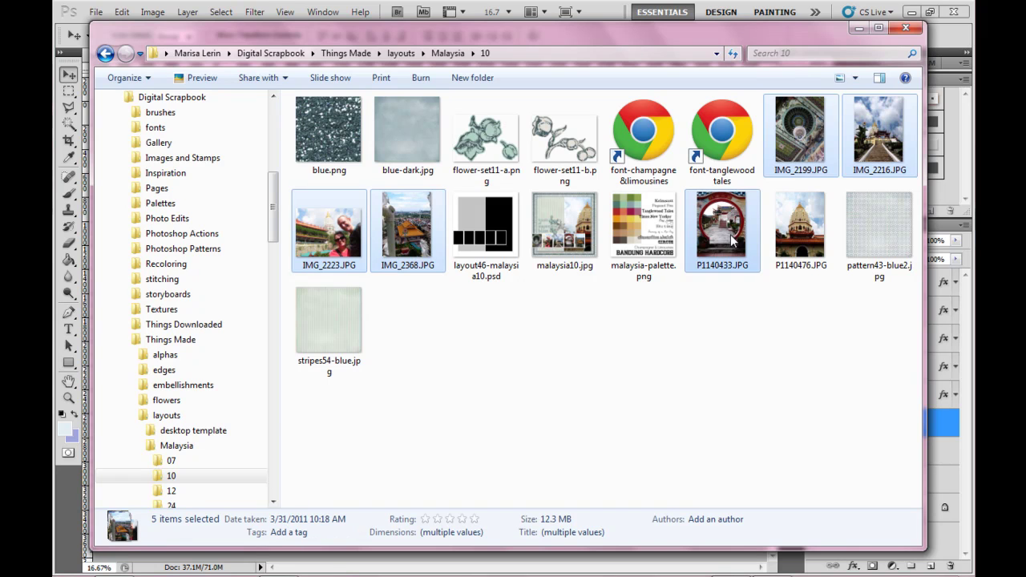
pyautogui.moveTo(731, 239); pyautogui.dragTo(332, 557)
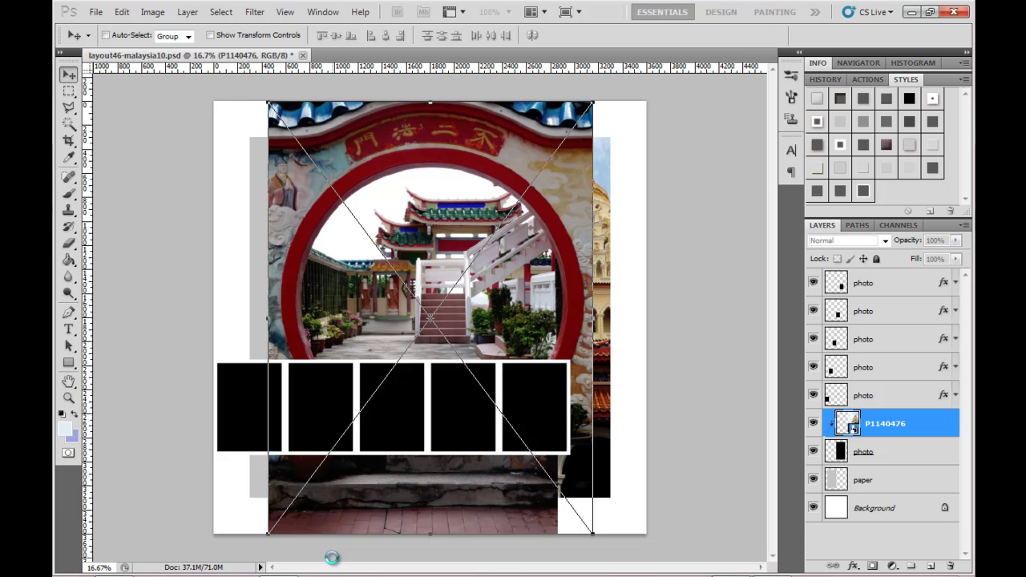
# - Commit the placement of each of the five new photos
pyautogui.press('Return')
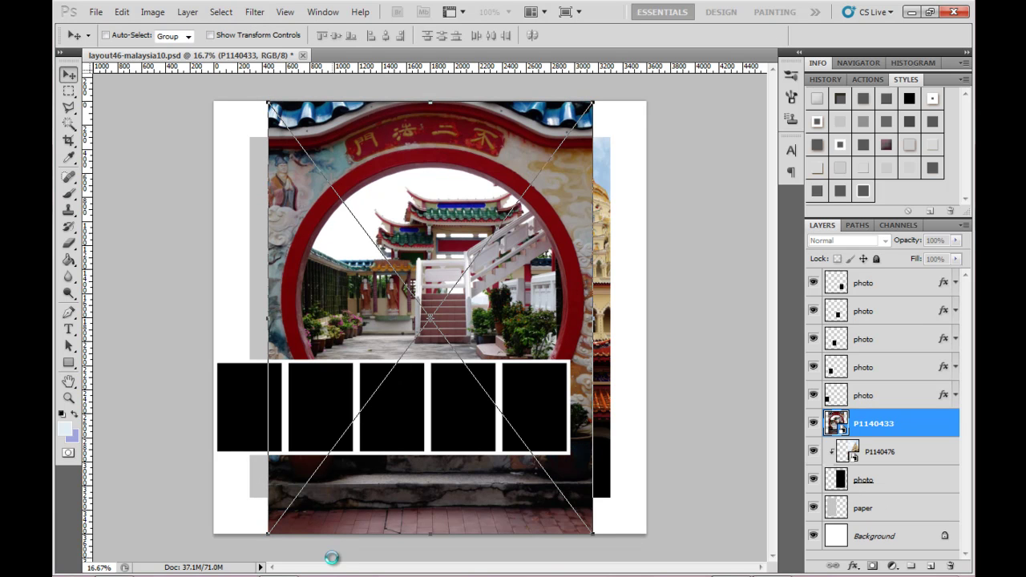
pyautogui.press('Return')
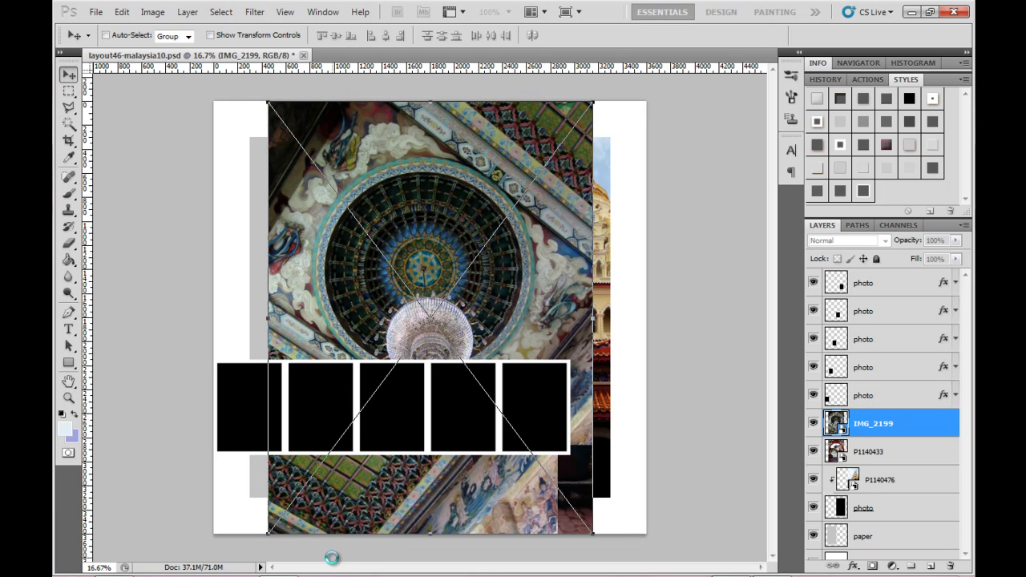
pyautogui.press('Return')
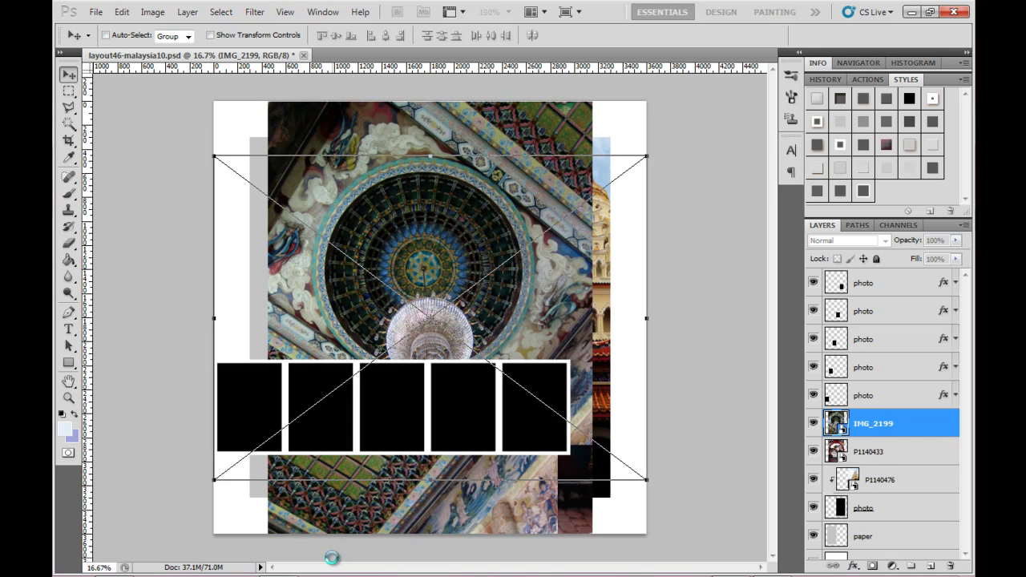
pyautogui.press('Return')
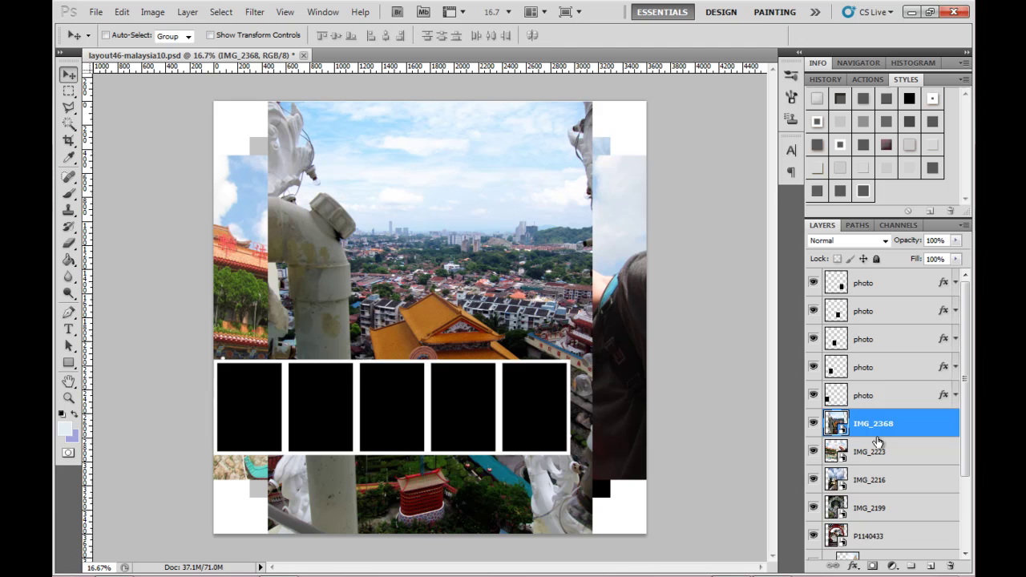
pyautogui.scroll(-2, 895, 443)
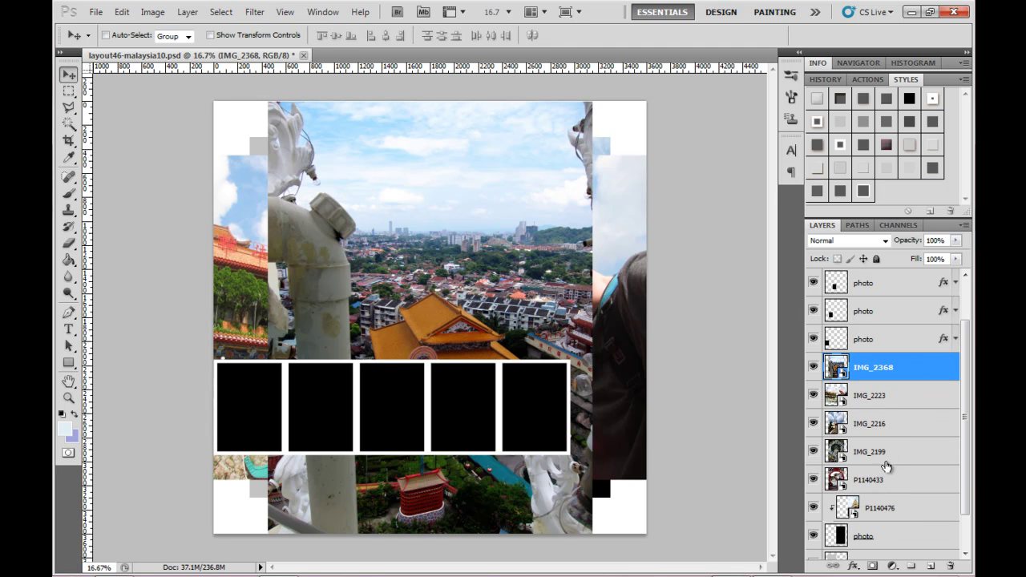
# - Scale the five new photo layers together to 37.25% in the top-left corner
pyautogui.keyDown('shift'); pyautogui.click(889, 480); pyautogui.keyUp('shift')
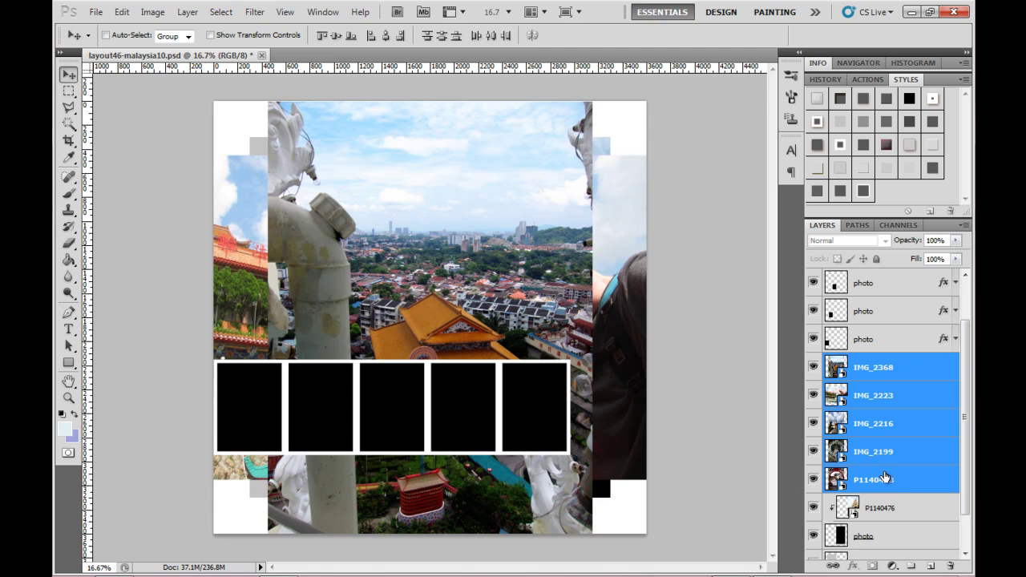
pyautogui.hotkey('ctrl', 't')
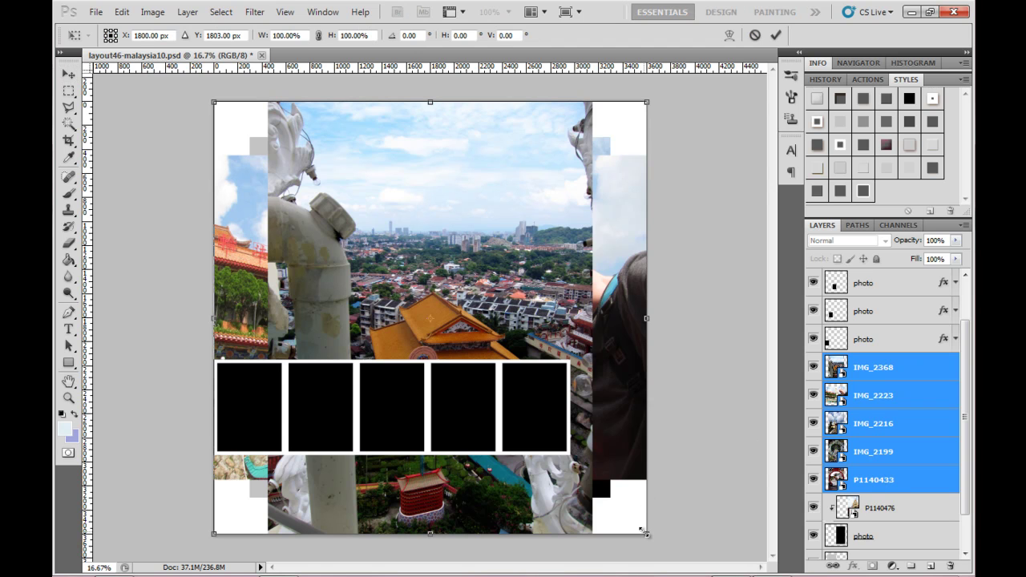
pyautogui.moveTo(646, 533); pyautogui.dragTo(609, 503)
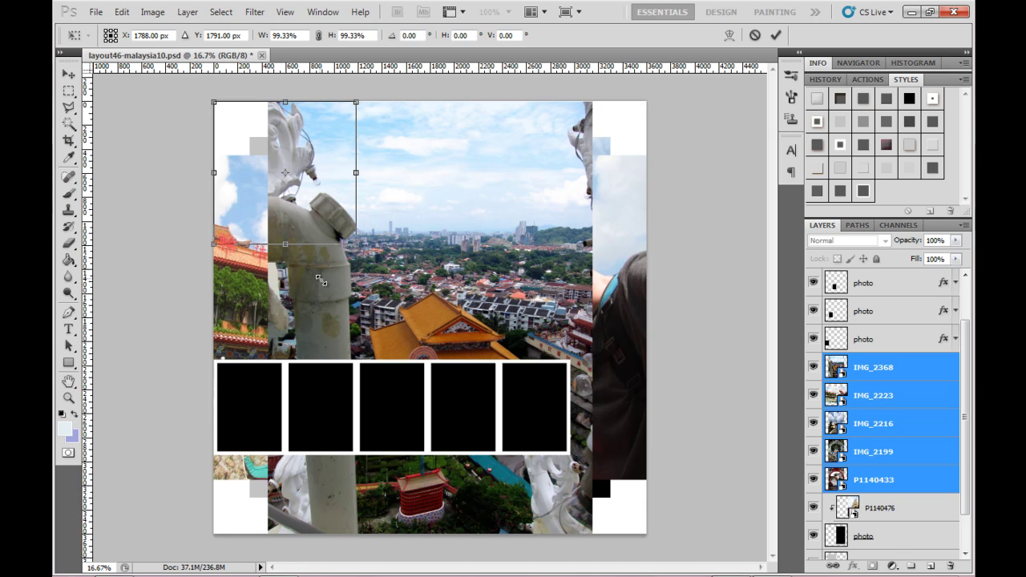
pyautogui.moveTo(319, 279); pyautogui.dragTo(337, 298)
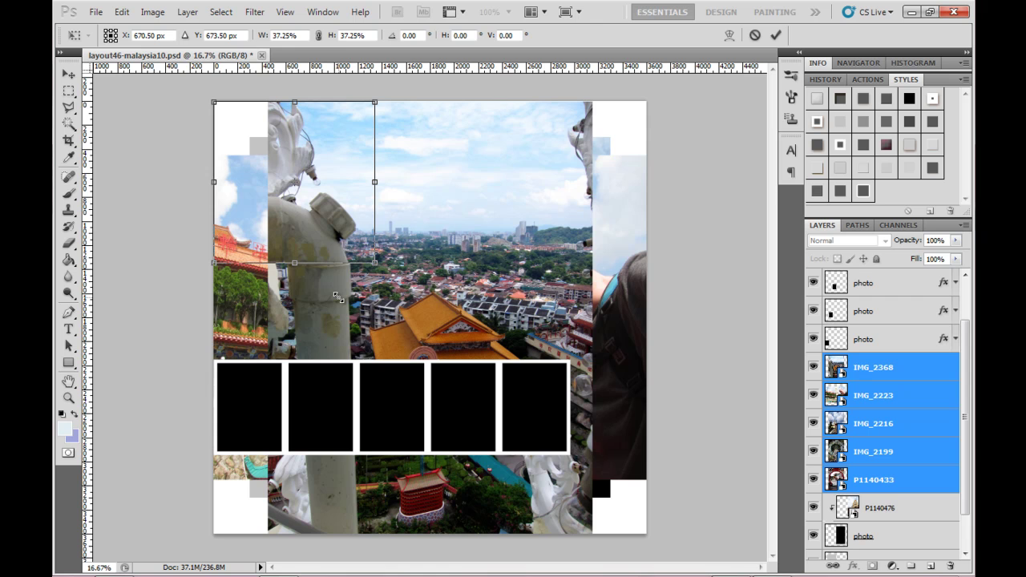
pyautogui.press('Return')
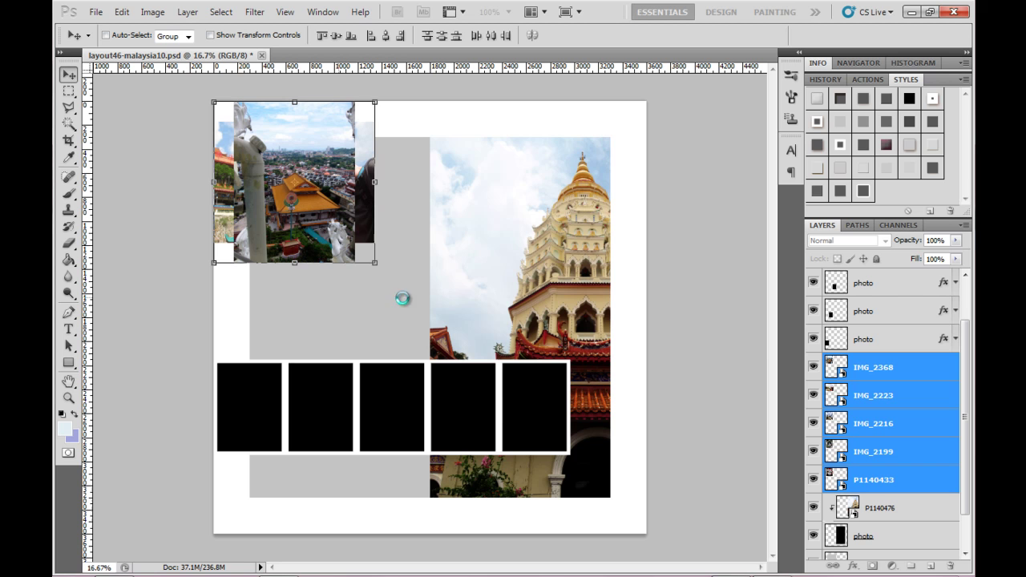
# - Move the five photo layers above the frame layers and clip P1140433 to its frame
pyautogui.click(908, 373)
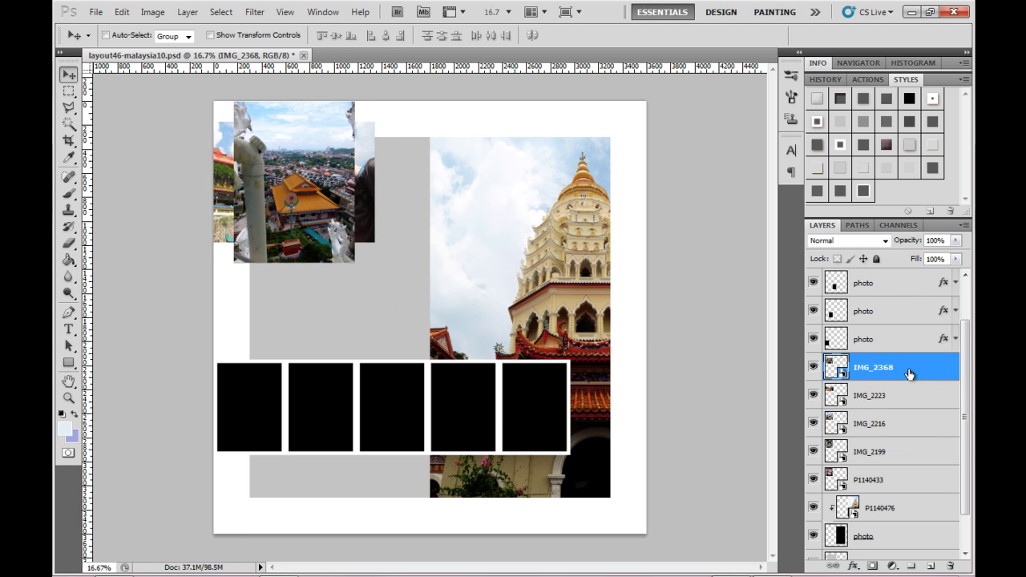
pyautogui.keyDown('shift'); pyautogui.click(906, 485); pyautogui.keyUp('shift')
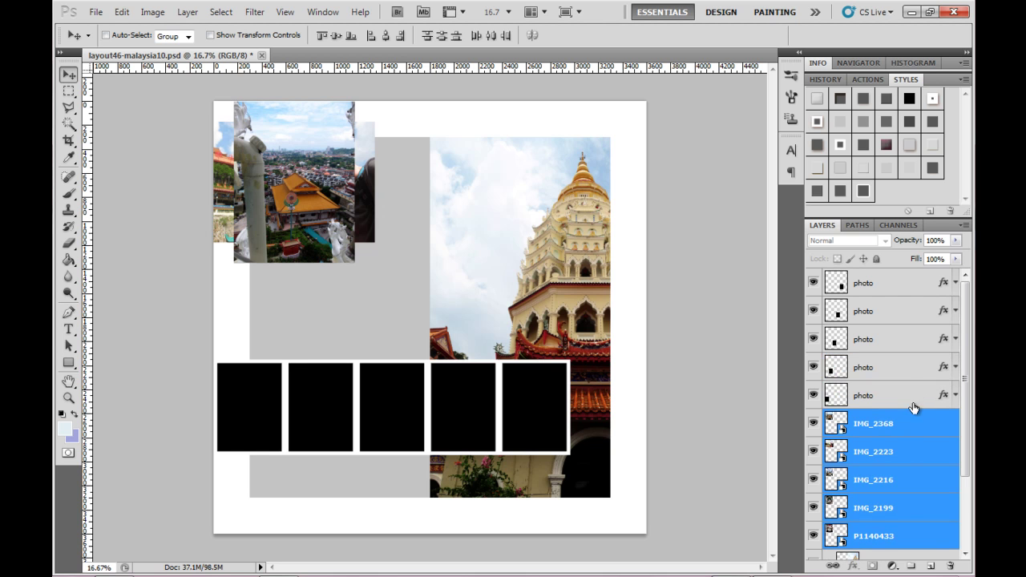
pyautogui.moveTo(909, 425); pyautogui.dragTo(923, 282)
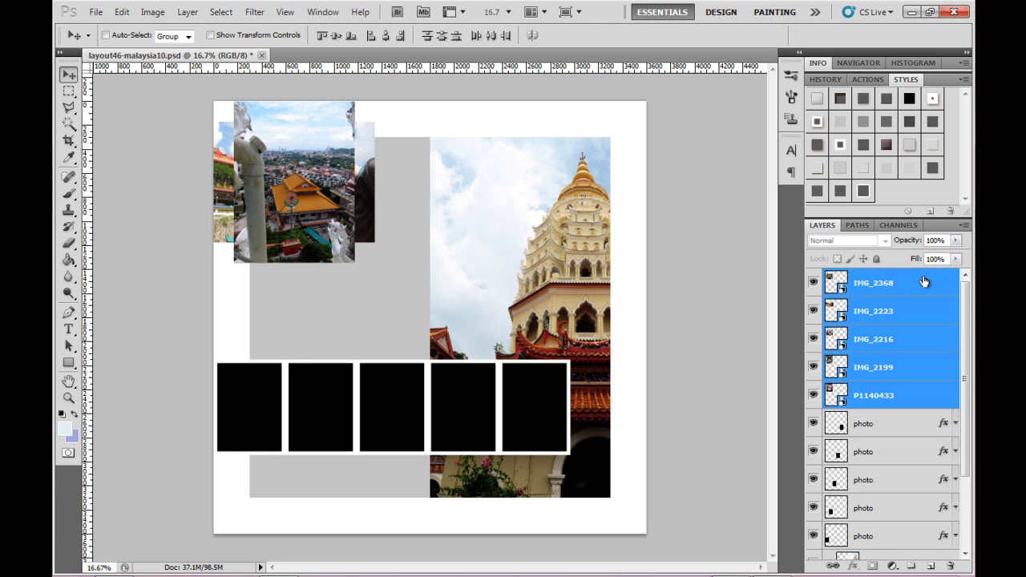
pyautogui.click(894, 400)
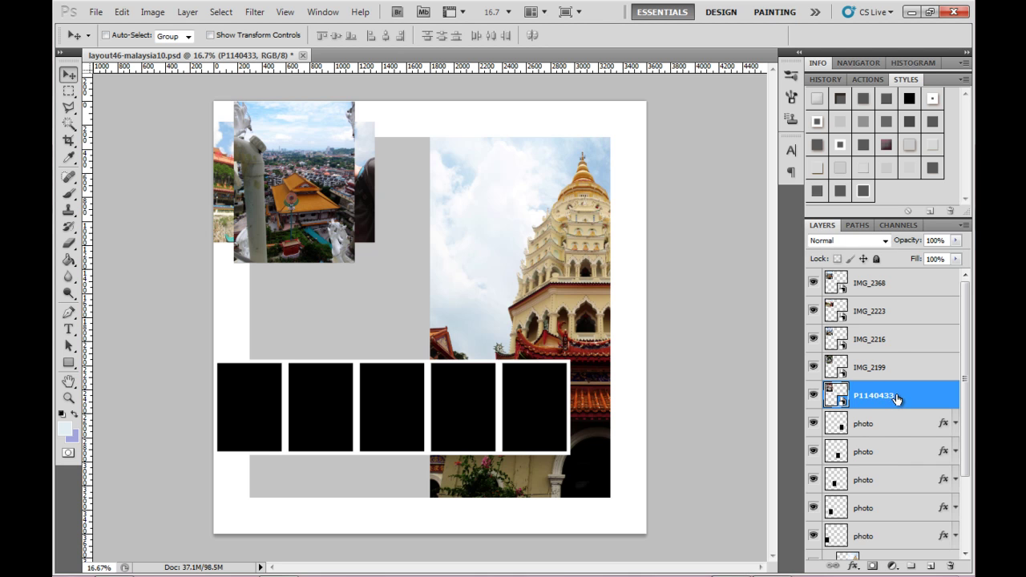
pyautogui.rightClick(897, 397)
pyautogui.click(861, 408)
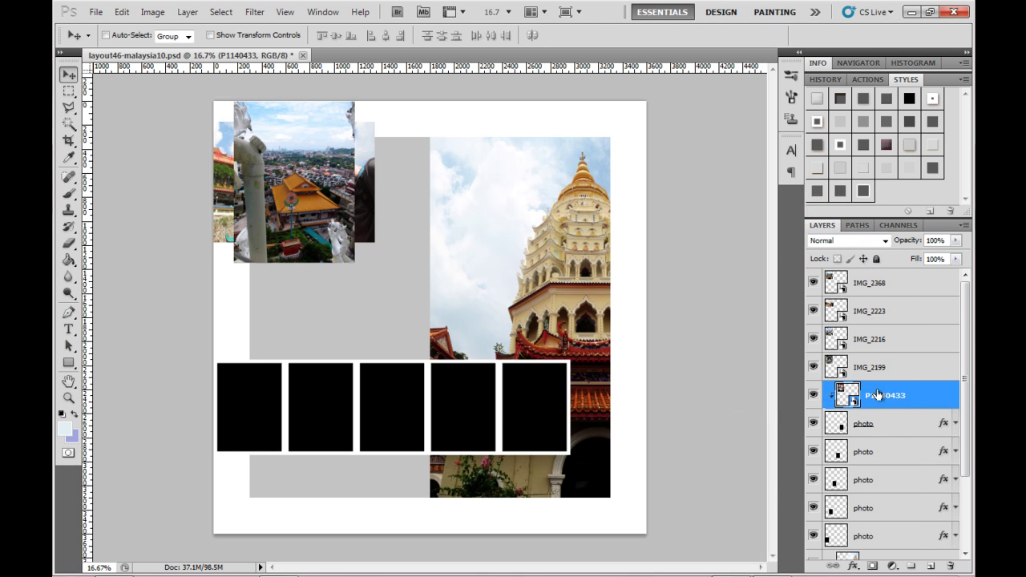
# - Stack IMG_2199, IMG_2216, IMG_2223 and IMG_2368 each above a frame and clip them
pyautogui.moveTo(895, 368); pyautogui.dragTo(895, 433)
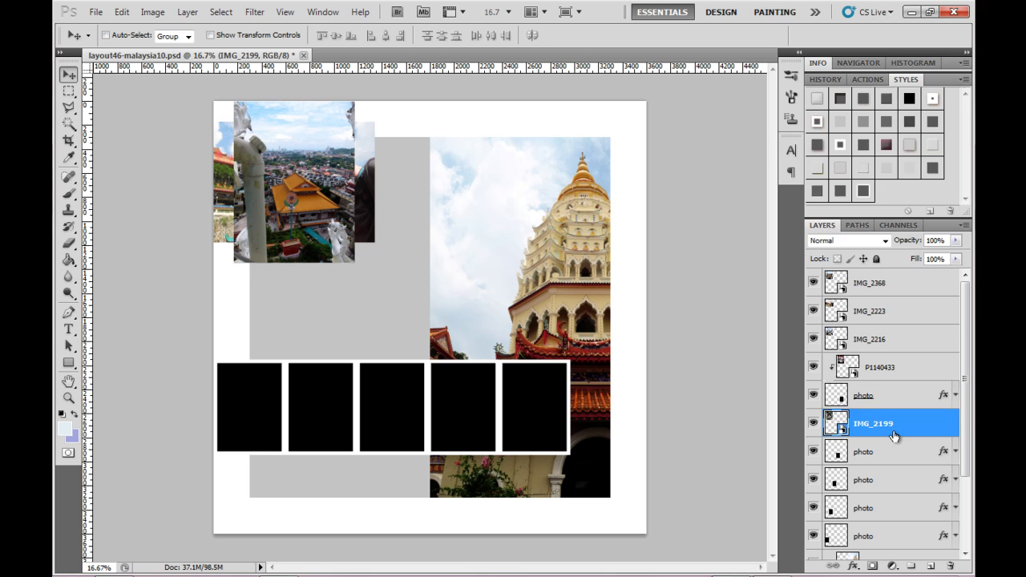
pyautogui.rightClick(898, 433)
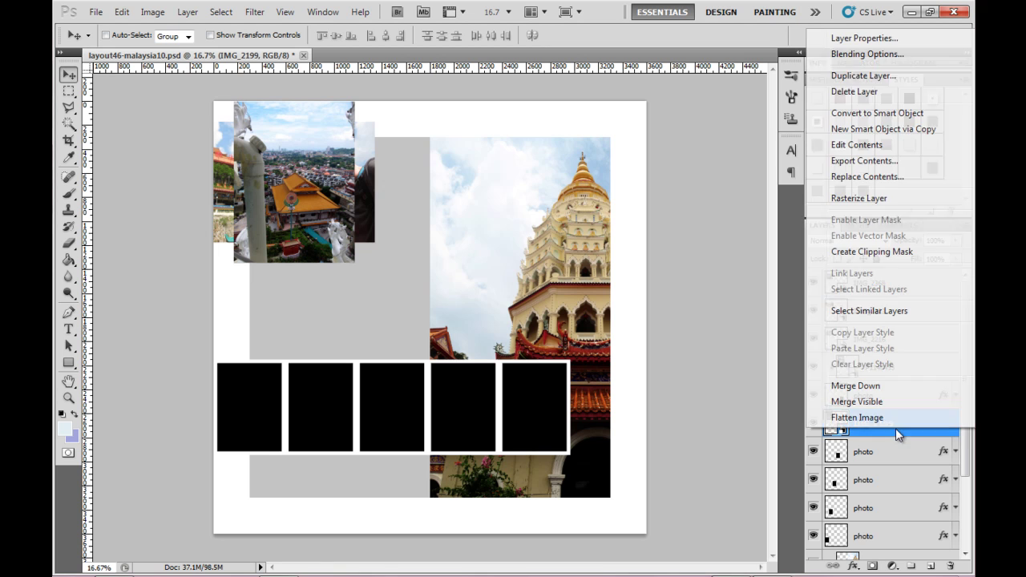
pyautogui.click(913, 254)
pyautogui.moveTo(874, 339); pyautogui.dragTo(877, 471)
pyautogui.rightClick(877, 471)
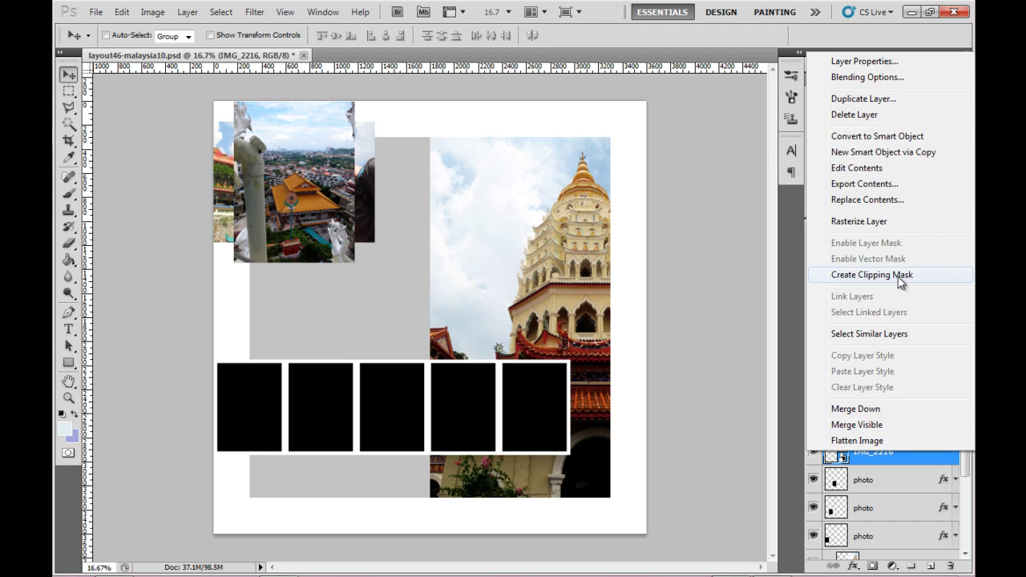
pyautogui.click(898, 274)
pyautogui.moveTo(870, 317); pyautogui.dragTo(873, 491)
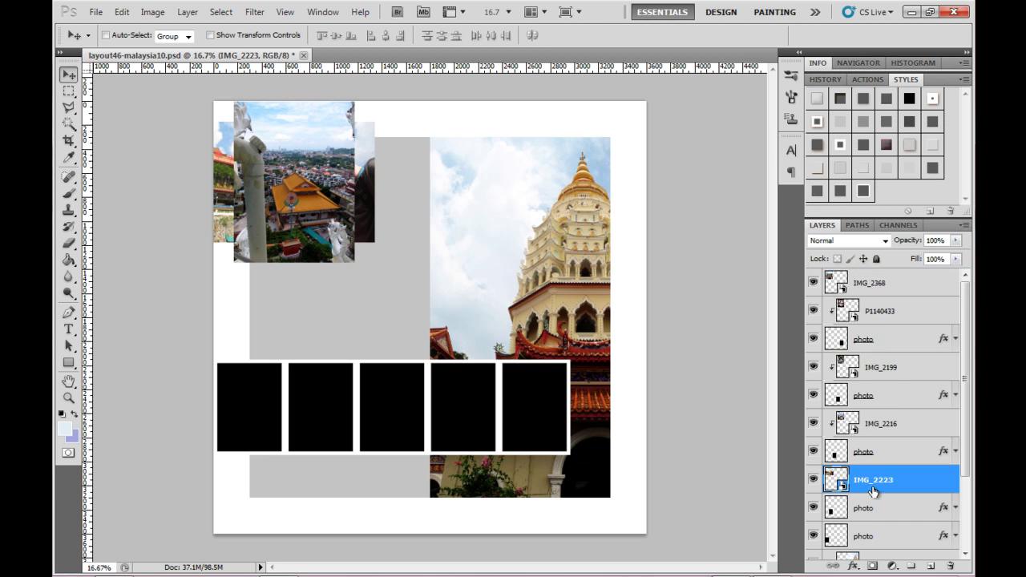
pyautogui.rightClick(879, 479)
pyautogui.click(879, 297)
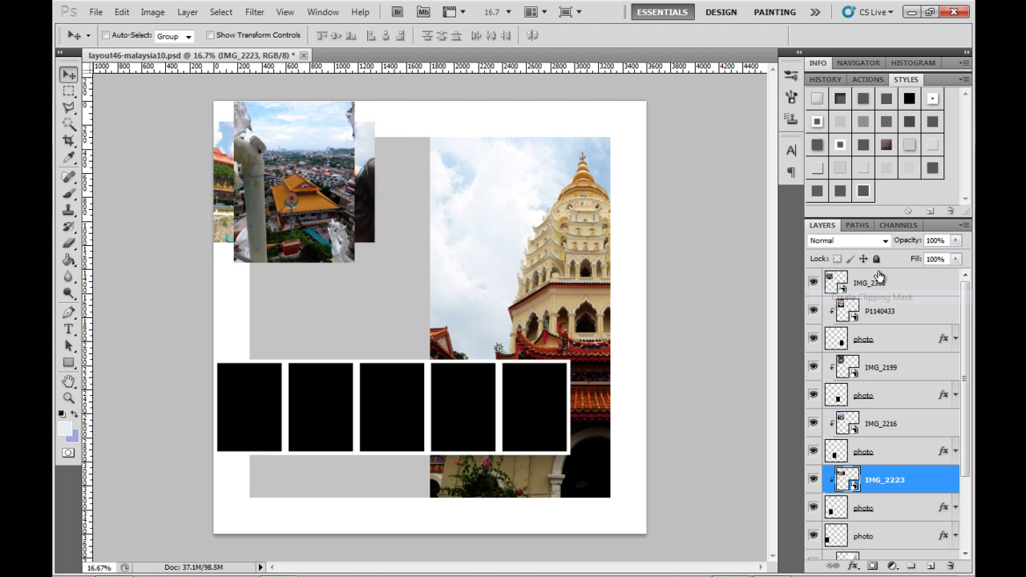
pyautogui.moveTo(880, 285); pyautogui.dragTo(885, 517)
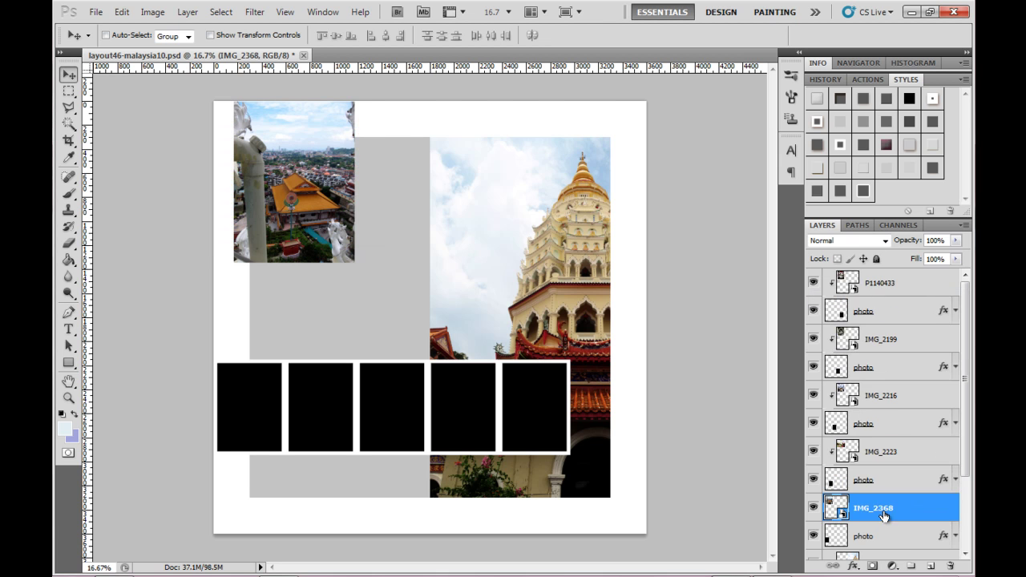
pyautogui.rightClick(885, 517)
pyautogui.click(888, 334)
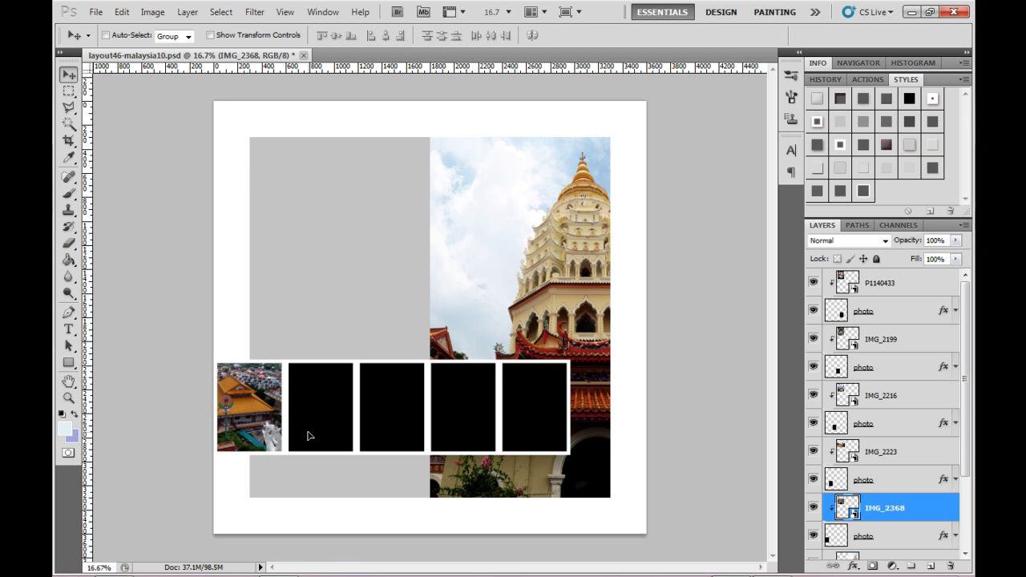
# - Slide IMG_2223, IMG_2216, IMG_2199 and P1140433 into their black frames along the strip
pyautogui.hotkey('alt', ']')
pyautogui.hotkey('alt', ']')
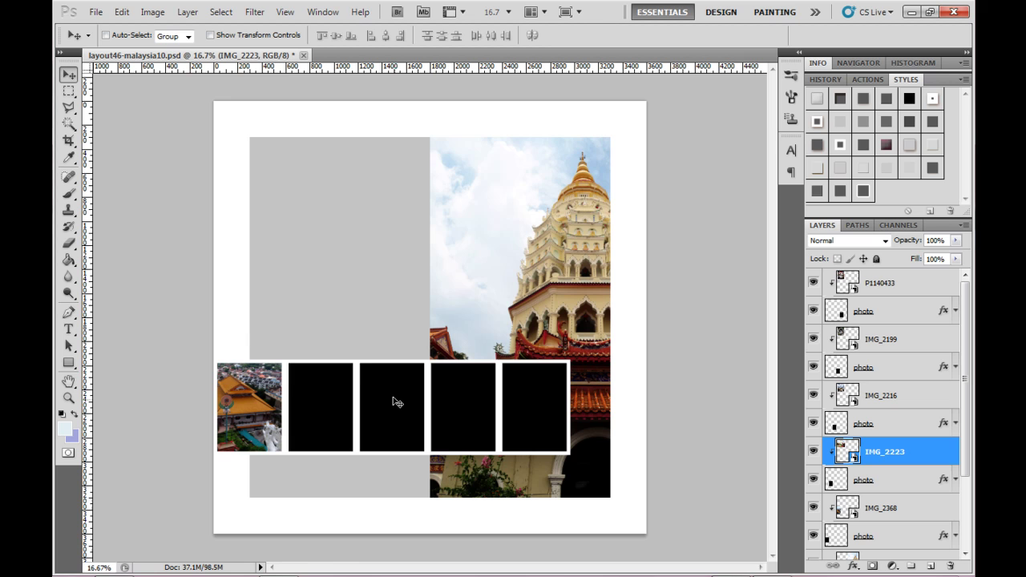
pyautogui.moveTo(337, 317); pyautogui.dragTo(434, 353)
pyautogui.click(863, 397)
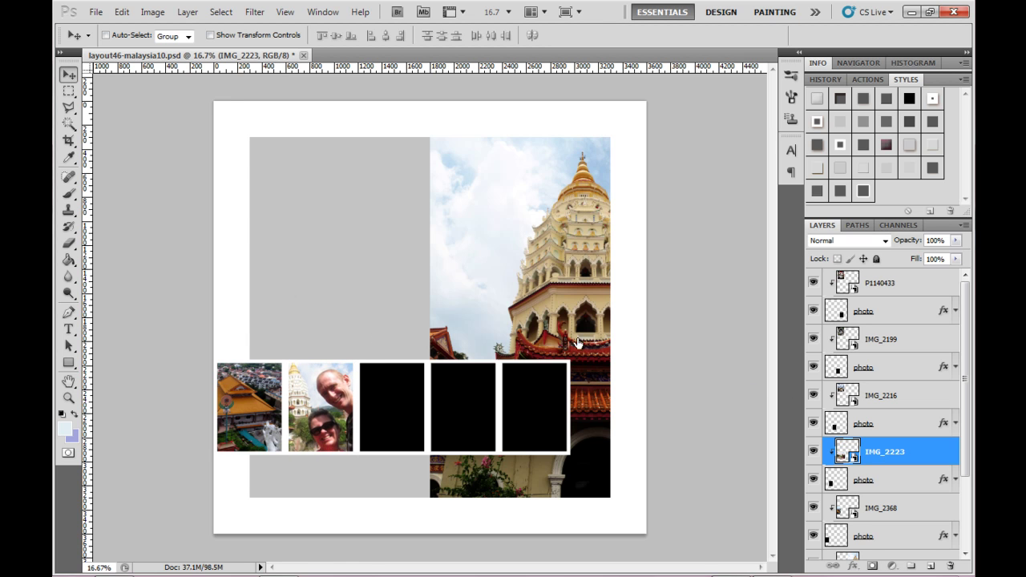
pyautogui.moveTo(344, 302); pyautogui.dragTo(399, 442)
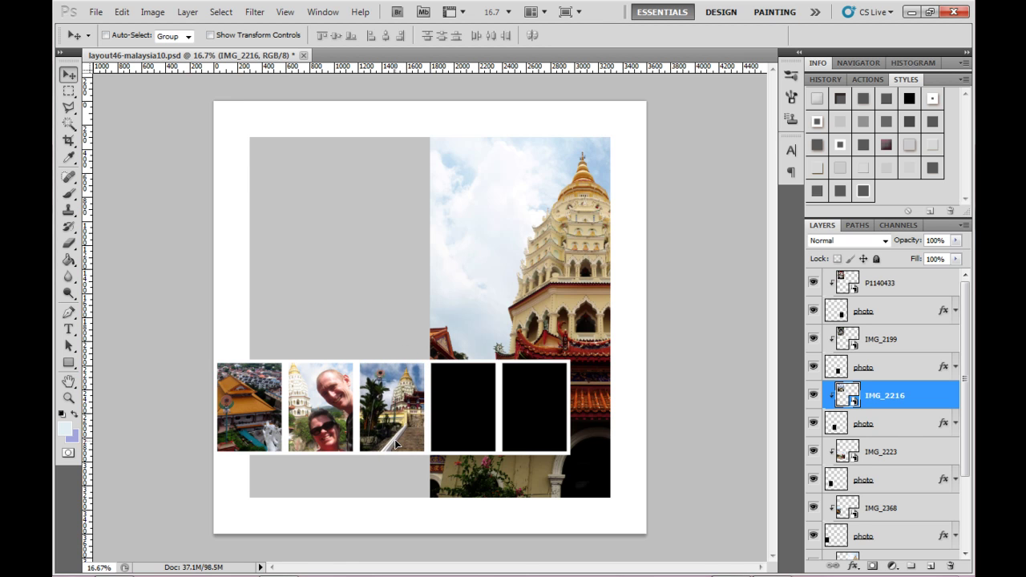
pyautogui.click(859, 350)
pyautogui.moveTo(465, 346); pyautogui.dragTo(475, 447)
pyautogui.click(879, 290)
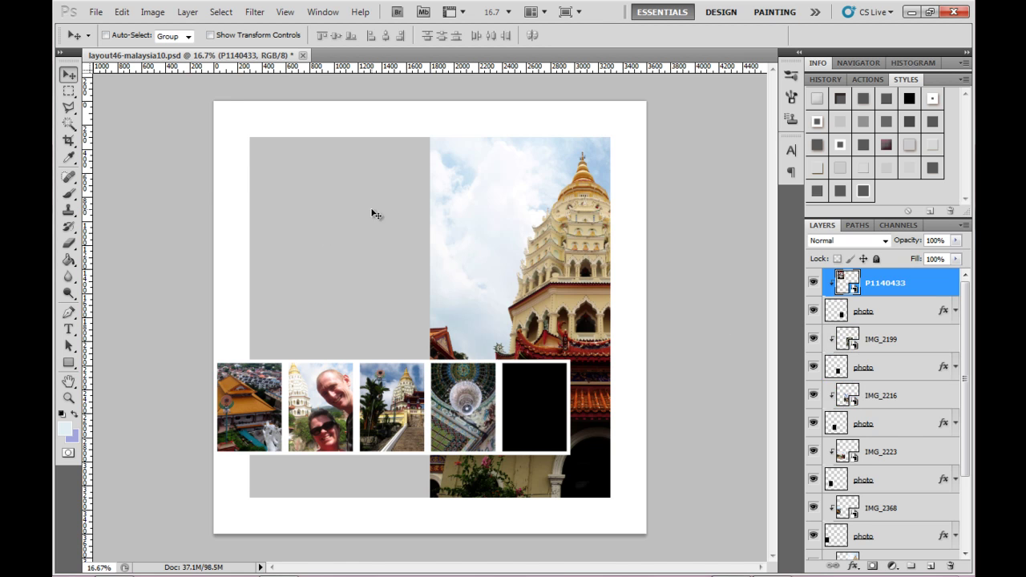
pyautogui.moveTo(240, 208); pyautogui.dragTo(449, 431)
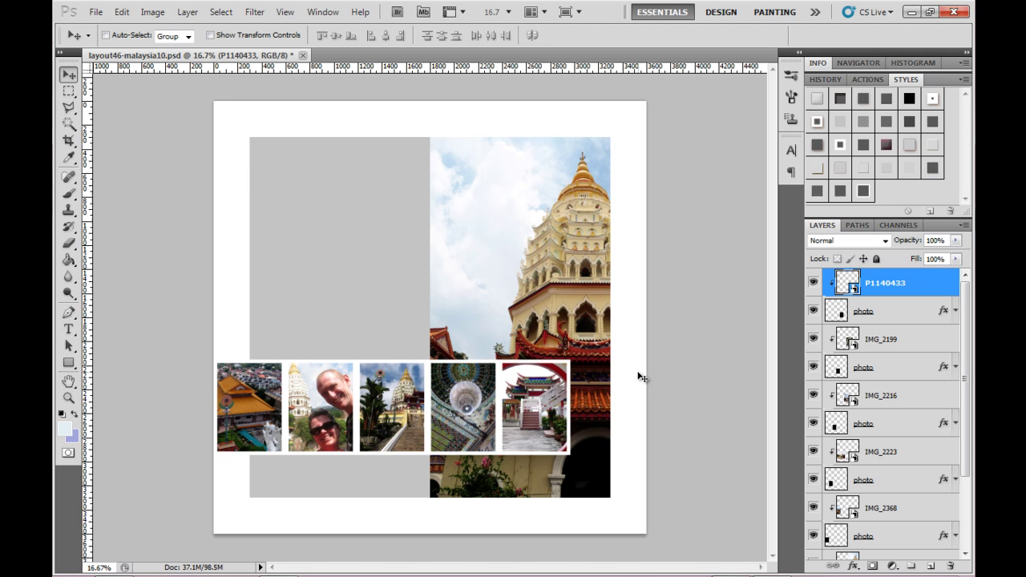
pyautogui.hotkey('alt', 'F9')
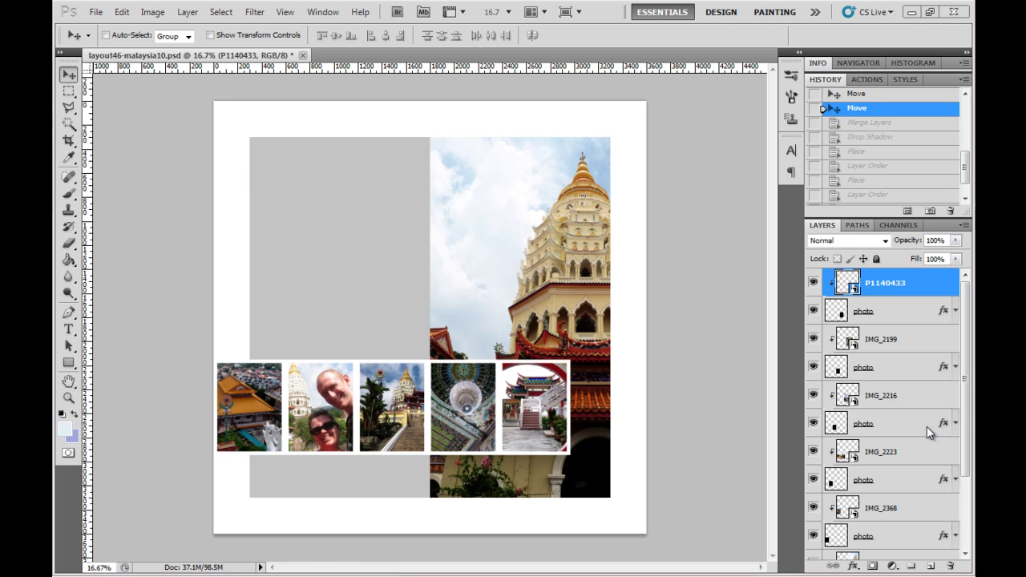
# - Merge the strip's frame and photo layers into one P1140433 layer and release its clipping mask
pyautogui.scroll(-2, 916, 377)
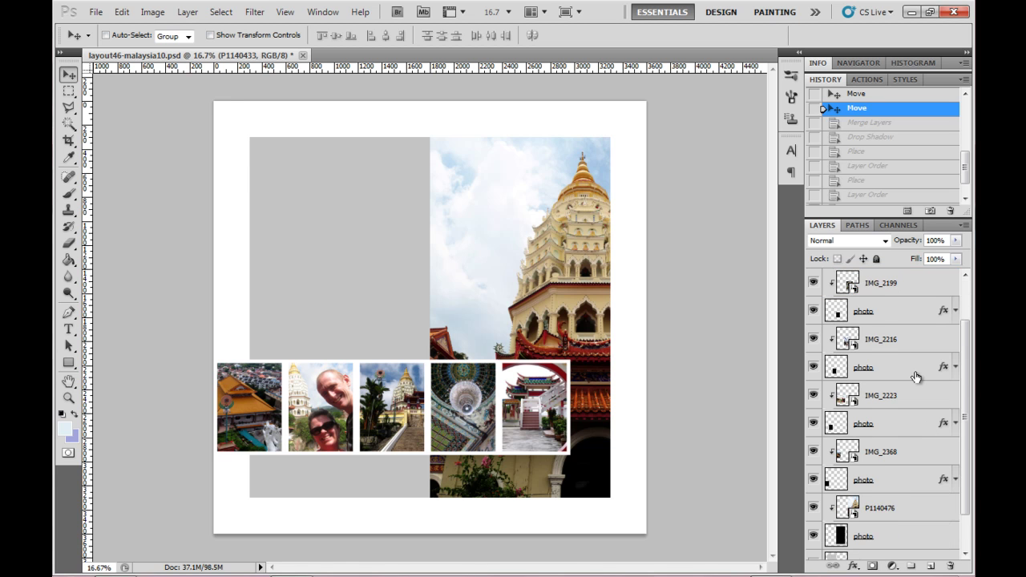
pyautogui.scroll(-1, 915, 377)
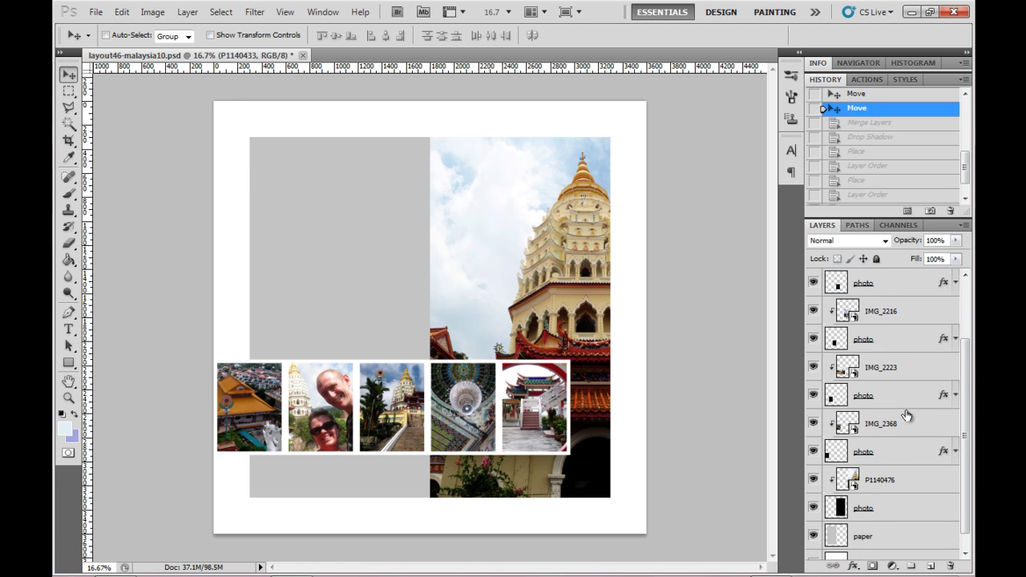
pyautogui.keyDown('shift'); pyautogui.click(900, 454); pyautogui.keyUp('shift')
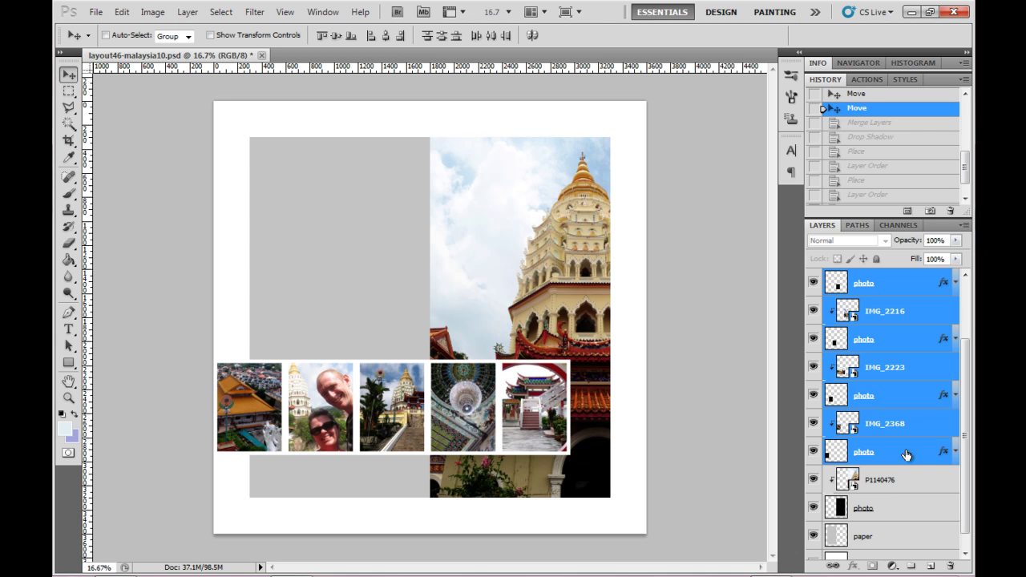
pyautogui.rightClick(905, 449)
pyautogui.click(900, 408)
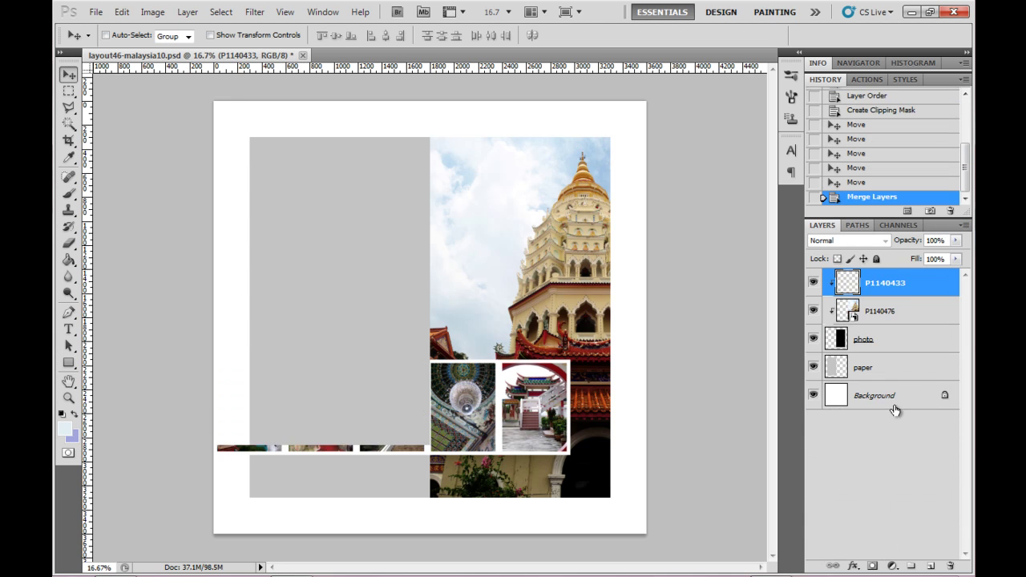
pyautogui.rightClick(913, 289)
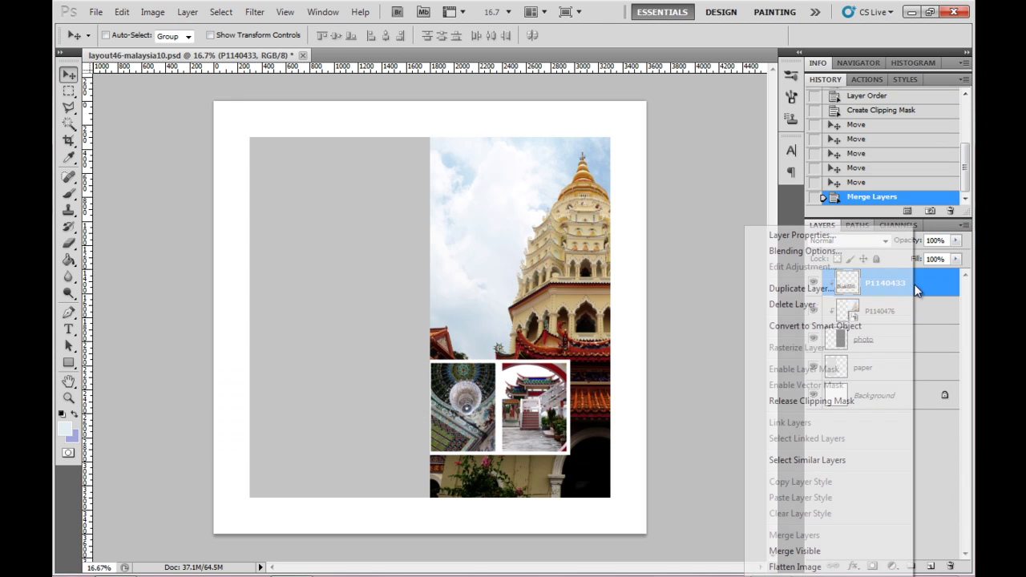
pyautogui.click(847, 404)
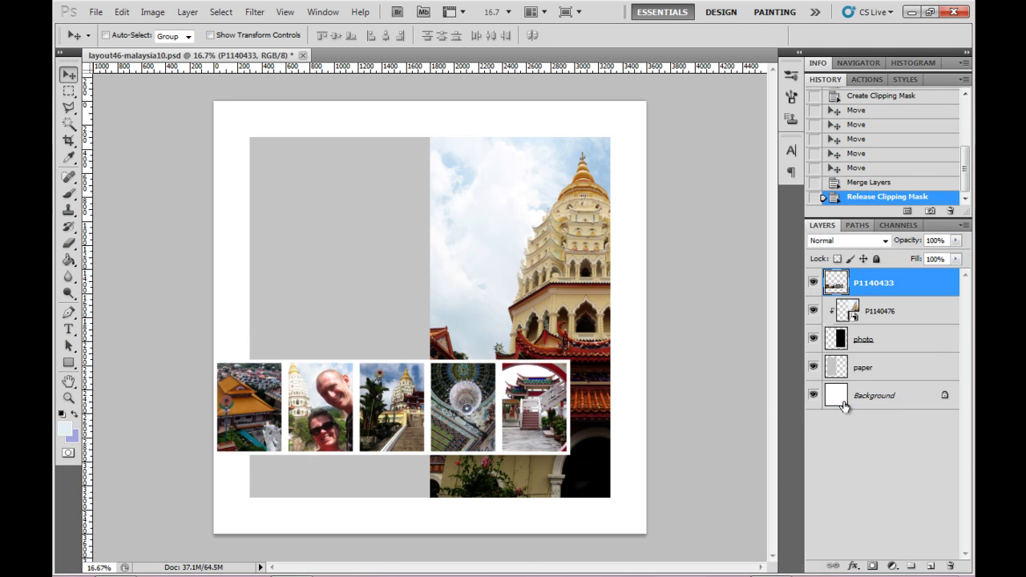
# - Turn on a drop shadow for the photo strip in dark brown #64451f
pyautogui.doubleClick(927, 289)
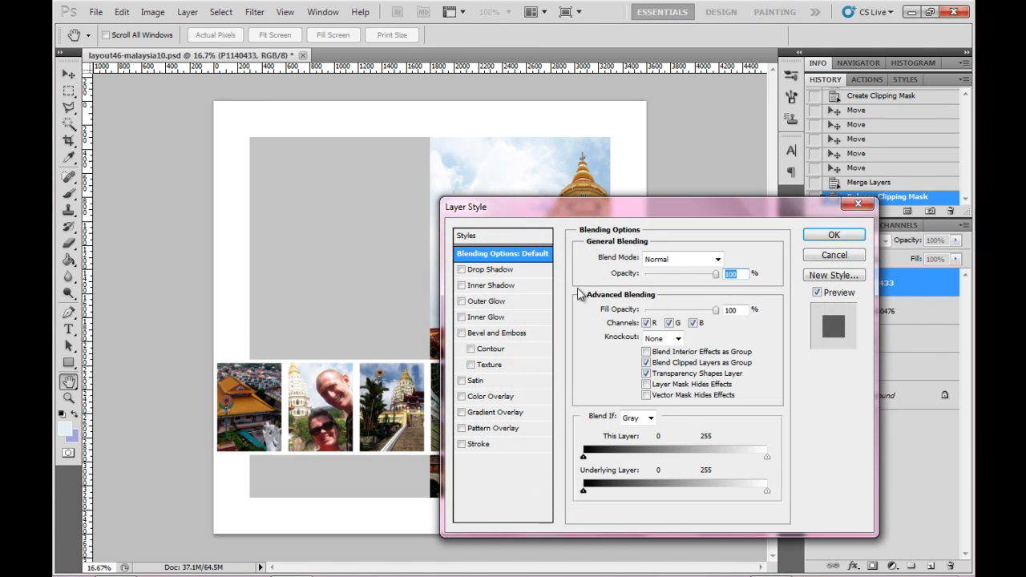
pyautogui.click(539, 272)
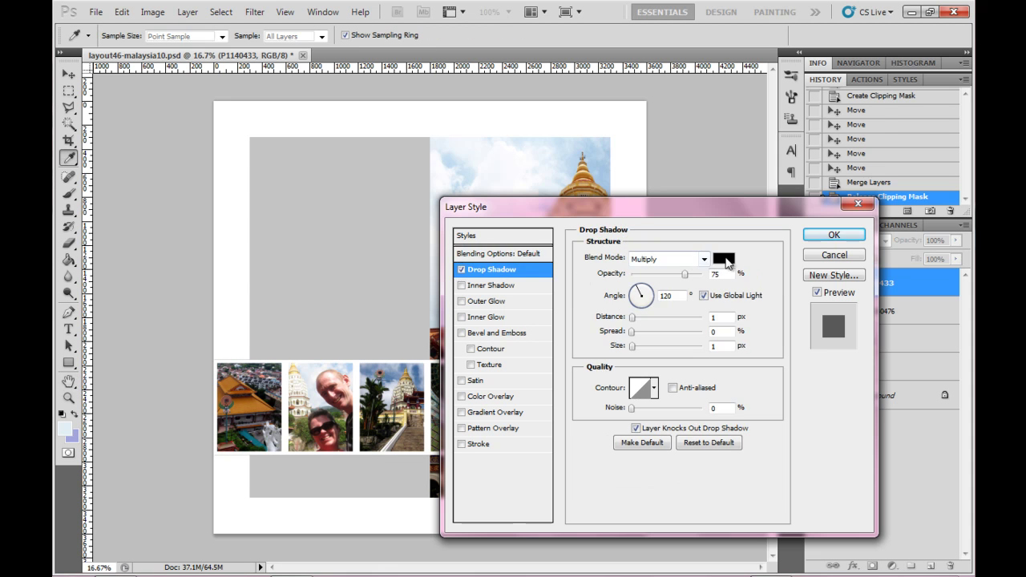
pyautogui.click(724, 260)
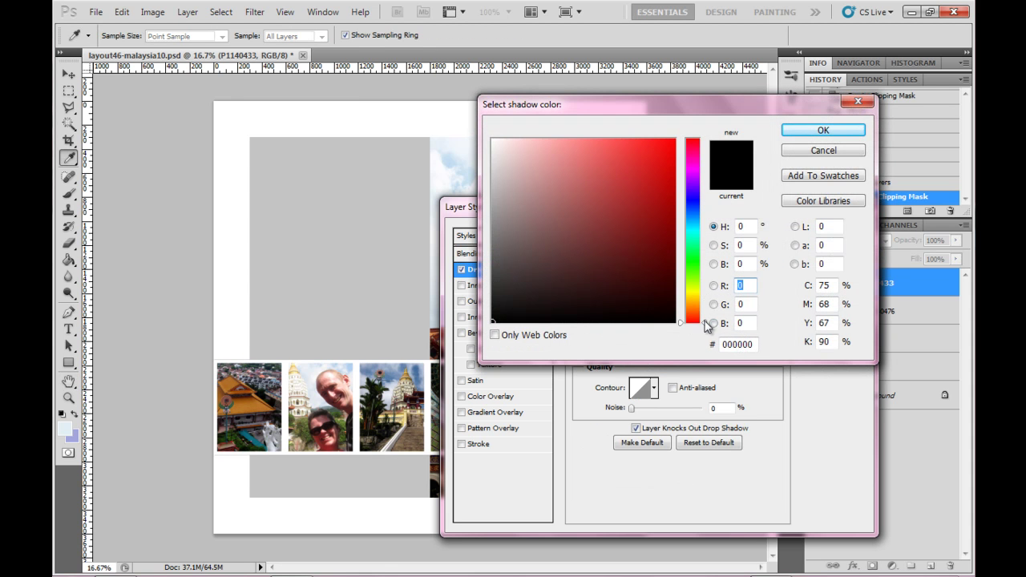
pyautogui.moveTo(705, 323); pyautogui.dragTo(705, 306)
pyautogui.click(617, 251)
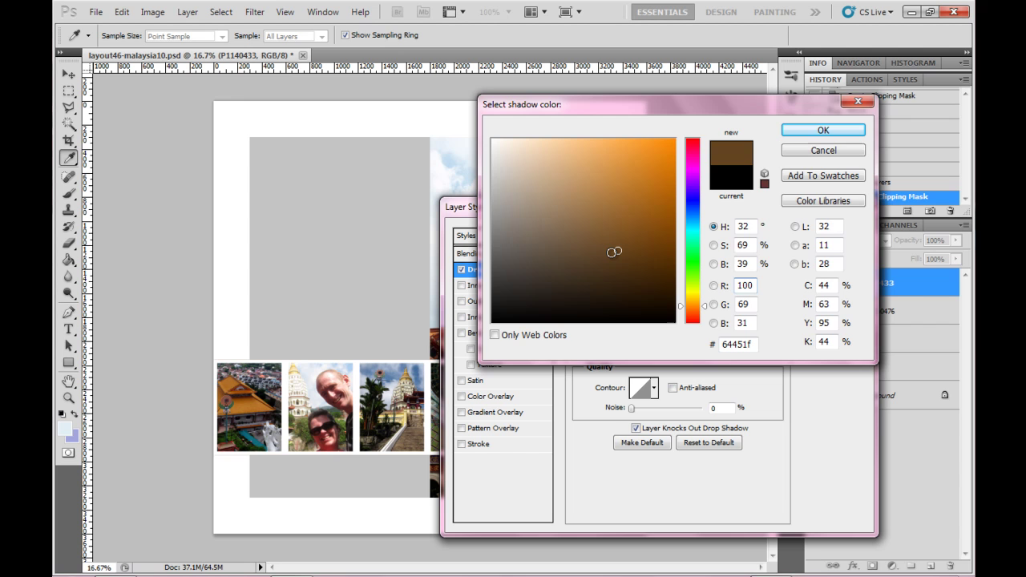
pyautogui.press('Return')
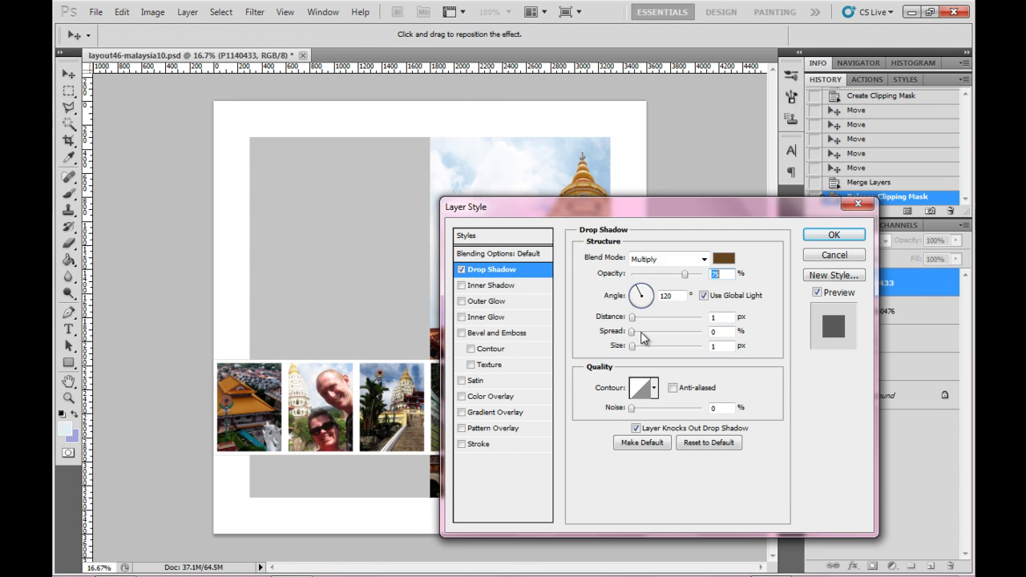
# - Set the shadow to distance 18, spread 13, size 13 with faint opacity, and apply it
pyautogui.moveTo(632, 321); pyautogui.dragTo(642, 346)
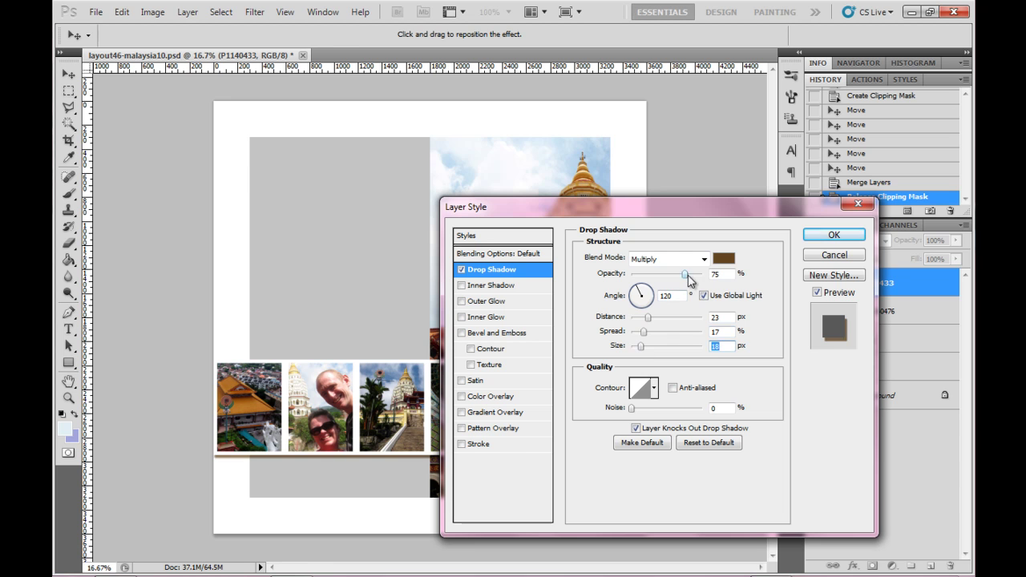
pyautogui.moveTo(687, 277); pyautogui.dragTo(662, 275)
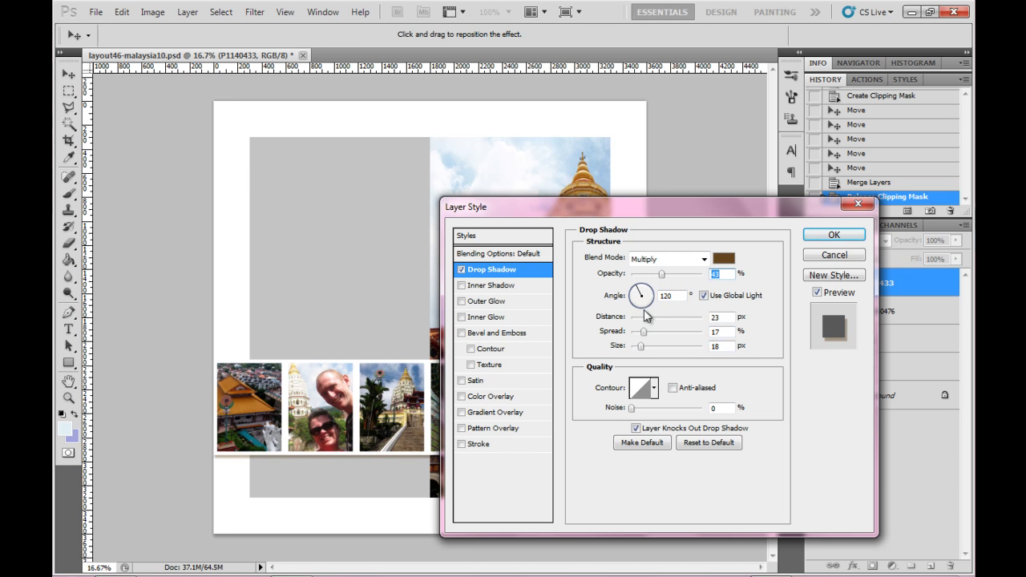
pyautogui.moveTo(648, 318); pyautogui.dragTo(642, 339)
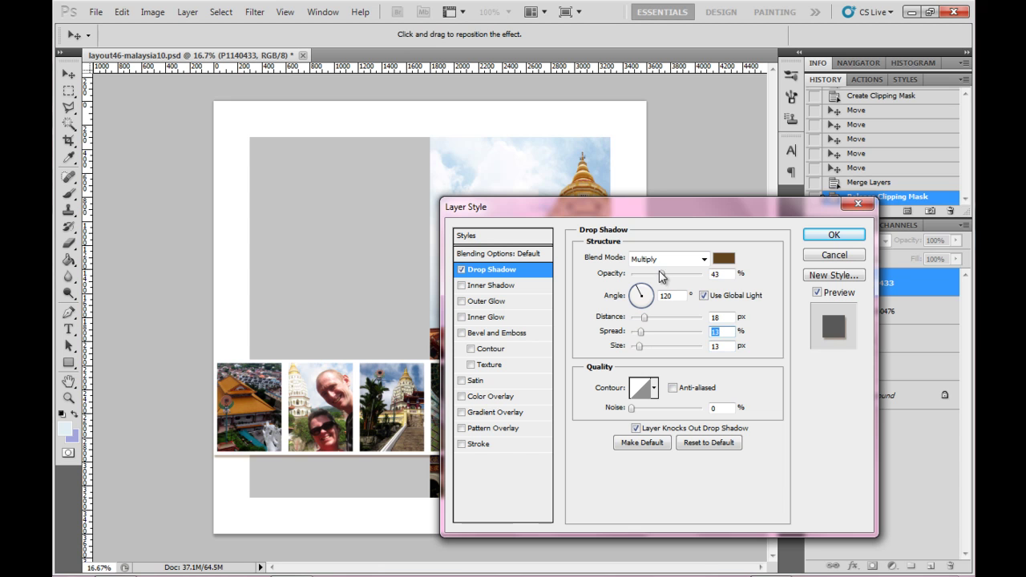
pyautogui.moveTo(661, 273); pyautogui.dragTo(649, 276)
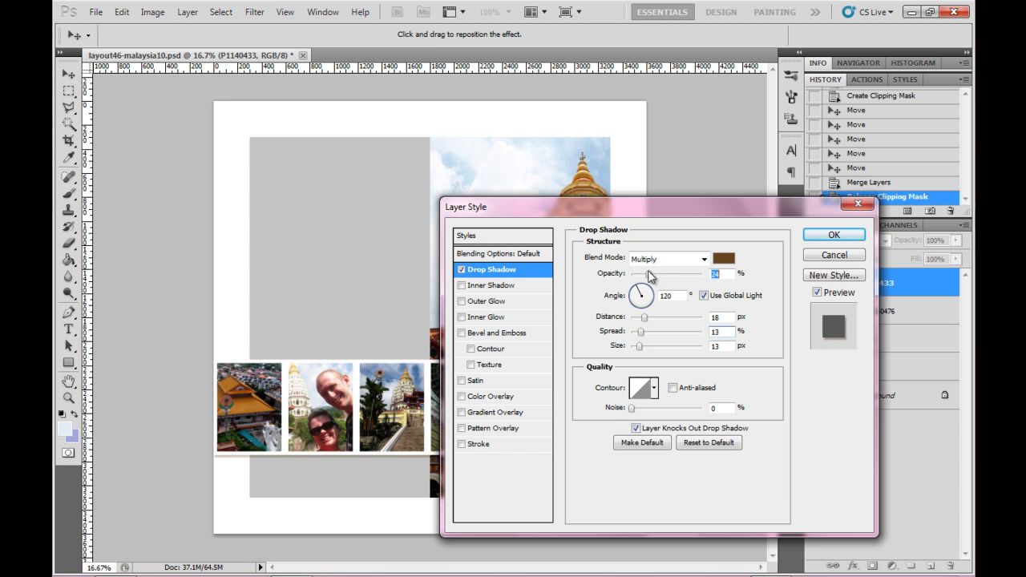
pyautogui.click(825, 235)
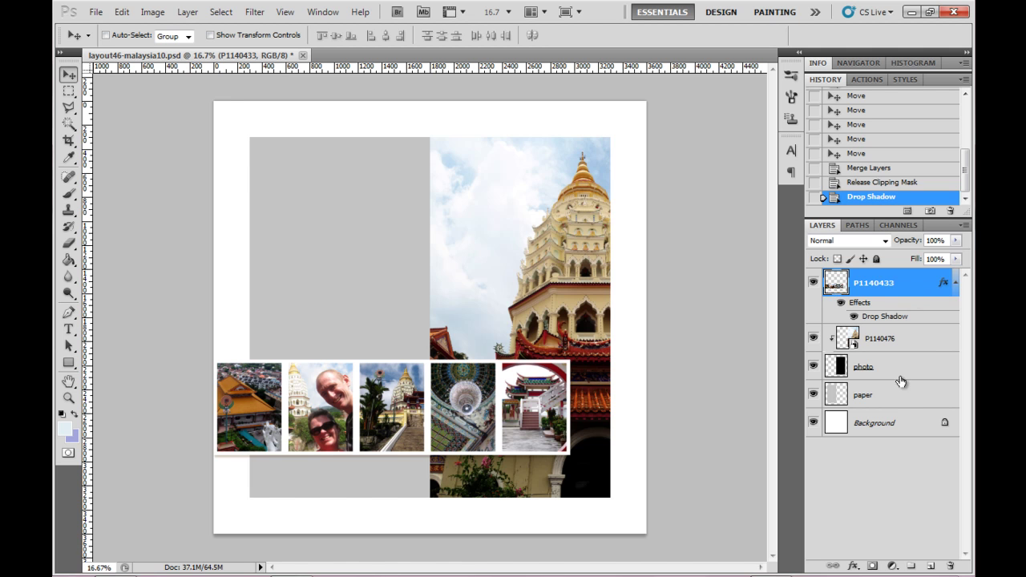
pyautogui.click(881, 423)
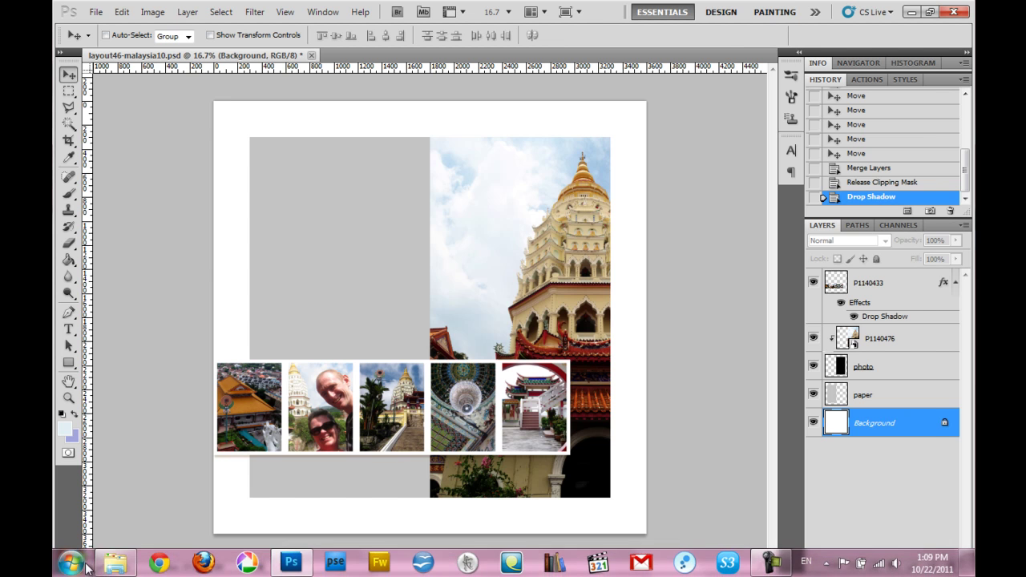
# - Place pattern43-blue2 as the paper covering the whole page
pyautogui.click(115, 569)
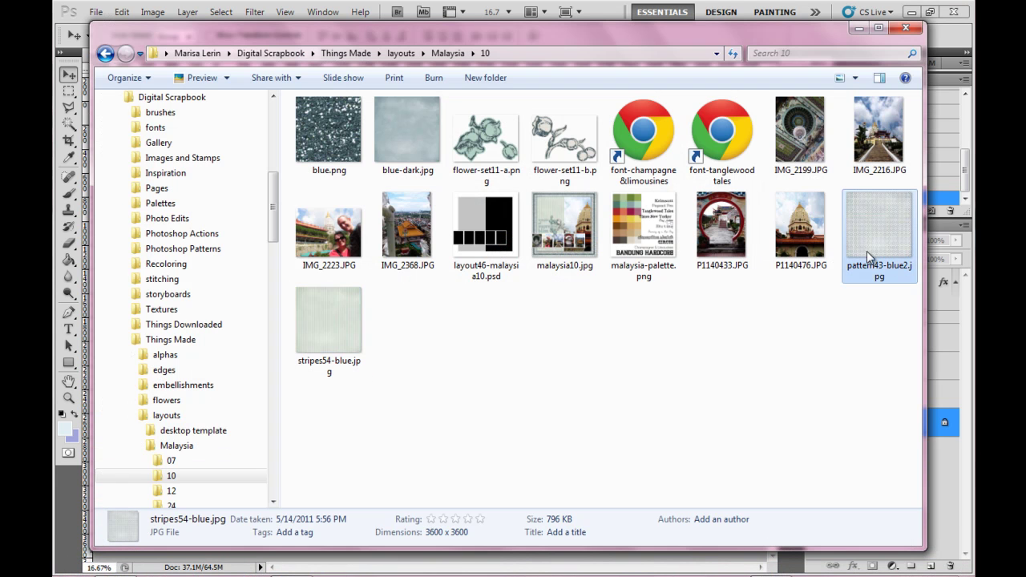
pyautogui.moveTo(866, 251); pyautogui.dragTo(510, 425)
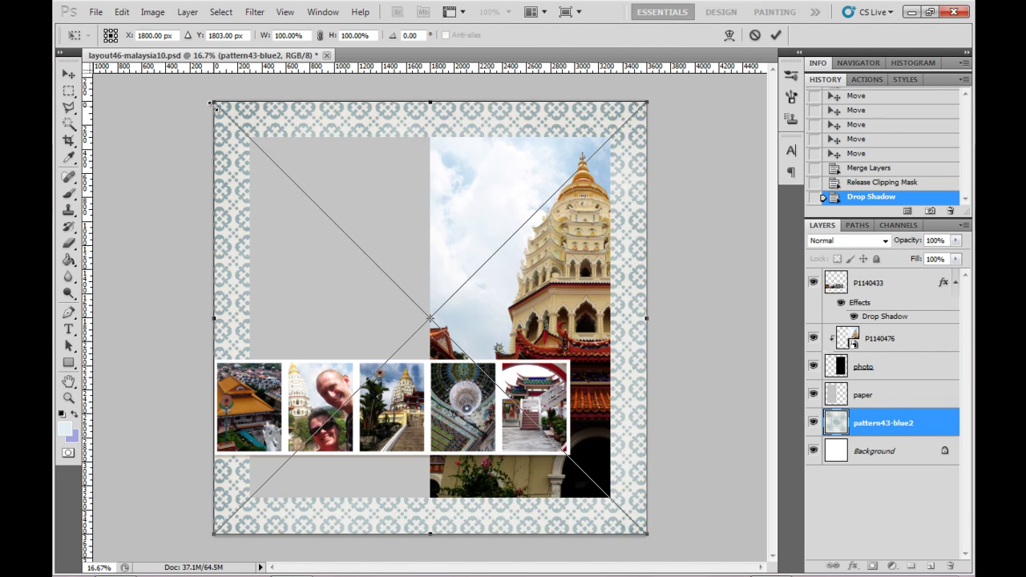
pyautogui.moveTo(213, 103); pyautogui.dragTo(210, 100)
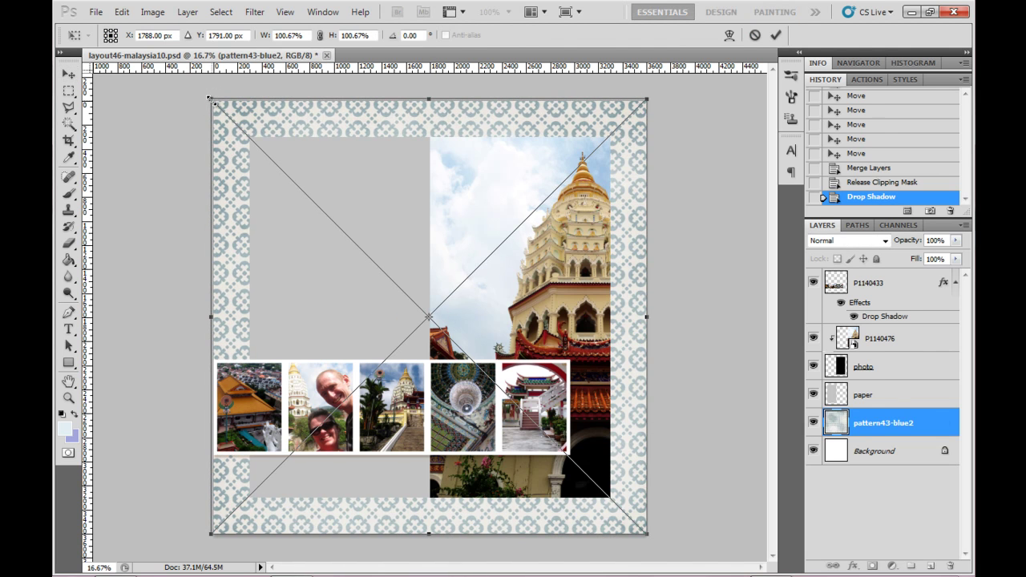
pyautogui.press('Return')
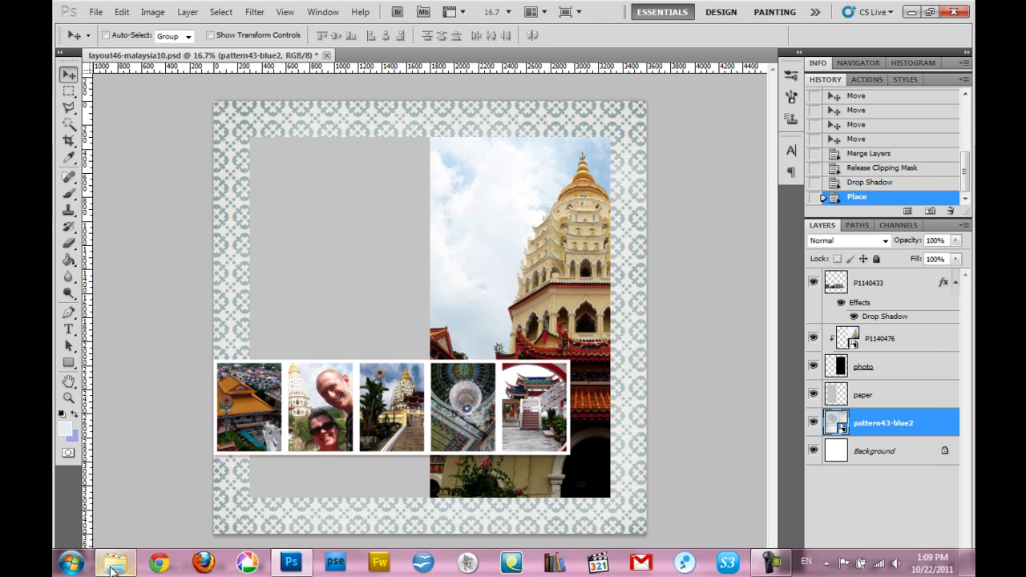
# - Add stripes54-blue above the paper layer and clip it into the left block
pyautogui.click(117, 564)
pyautogui.moveTo(331, 345); pyautogui.dragTo(351, 553)
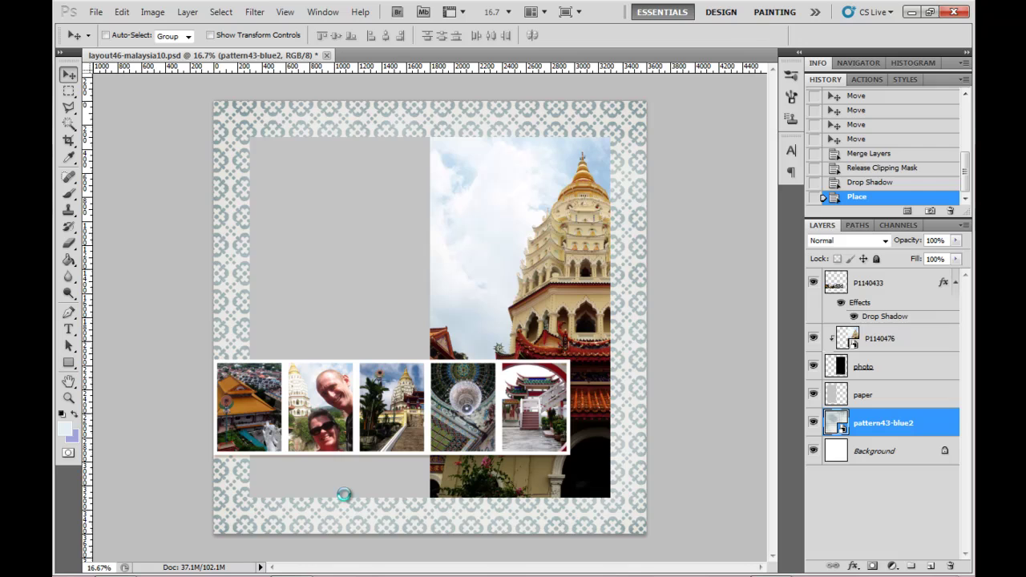
pyautogui.moveTo(343, 495); pyautogui.dragTo(345, 495)
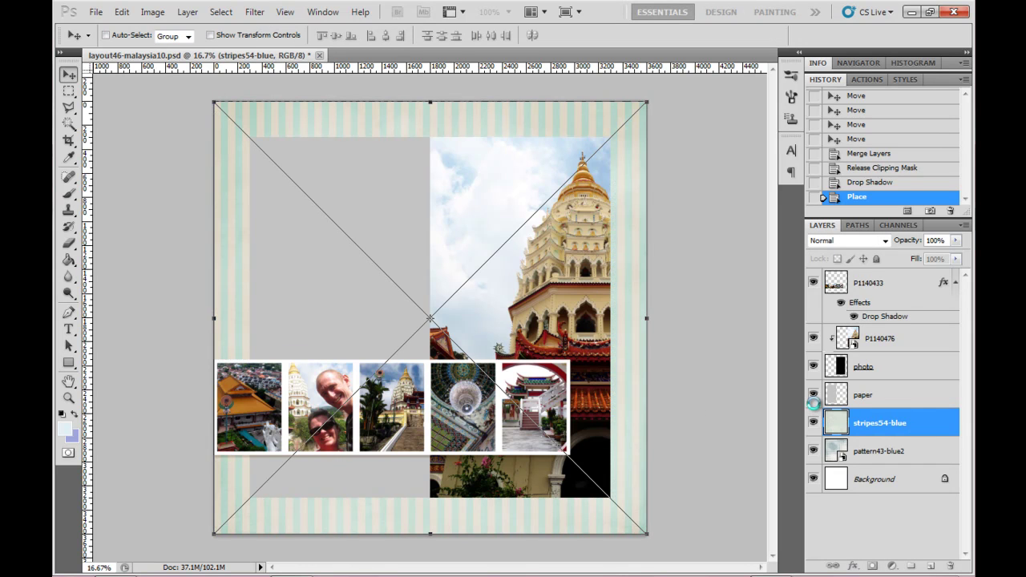
pyautogui.press('Return')
pyautogui.moveTo(900, 426); pyautogui.dragTo(903, 396)
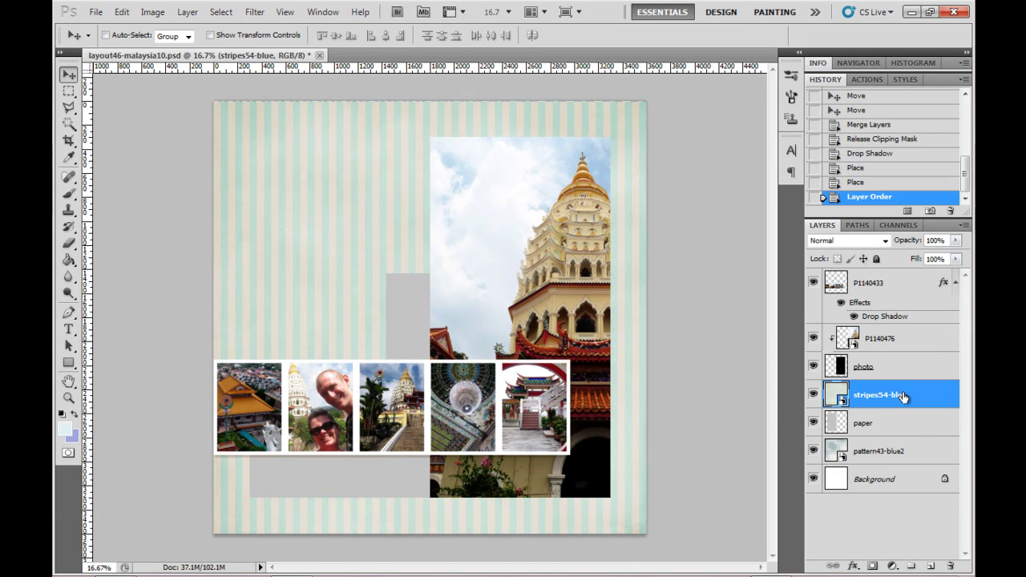
pyautogui.rightClick(903, 396)
pyautogui.click(841, 405)
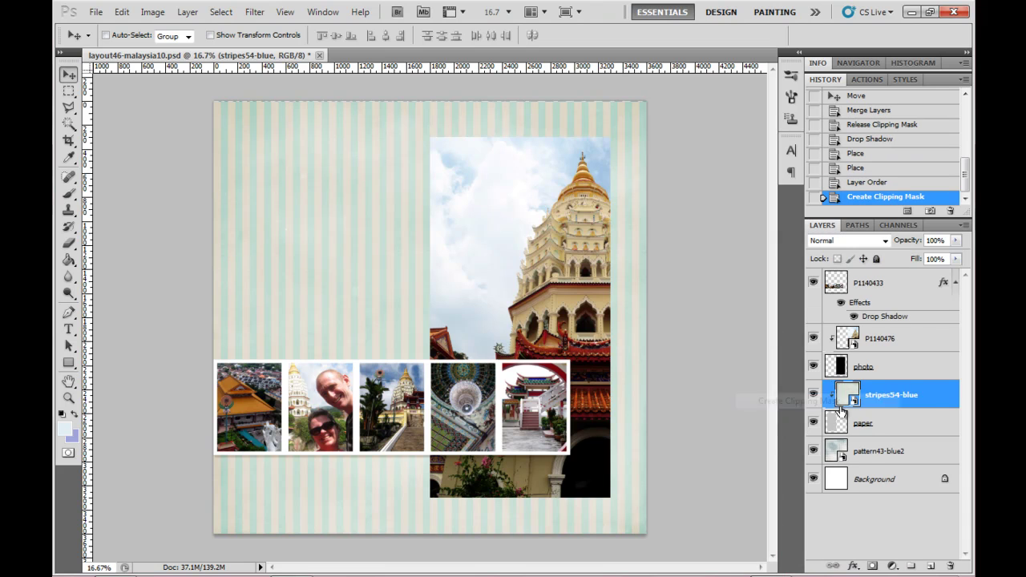
pyautogui.click(891, 343)
# - Merge the layers from P1140476 down to the paper block into one layer
pyautogui.keyDown('shift'); pyautogui.click(889, 424); pyautogui.keyUp('shift')
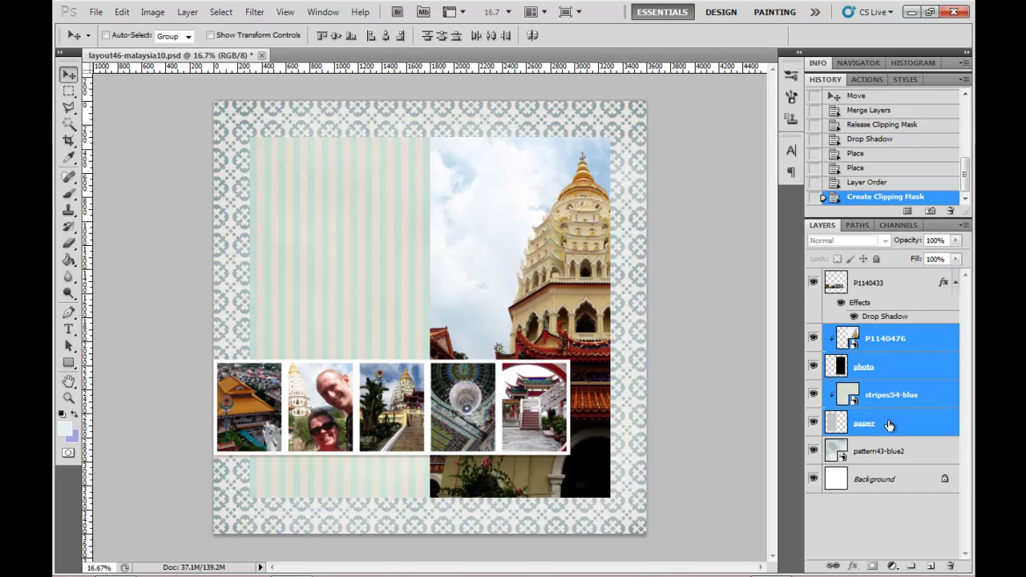
pyautogui.rightClick(889, 423)
pyautogui.click(883, 377)
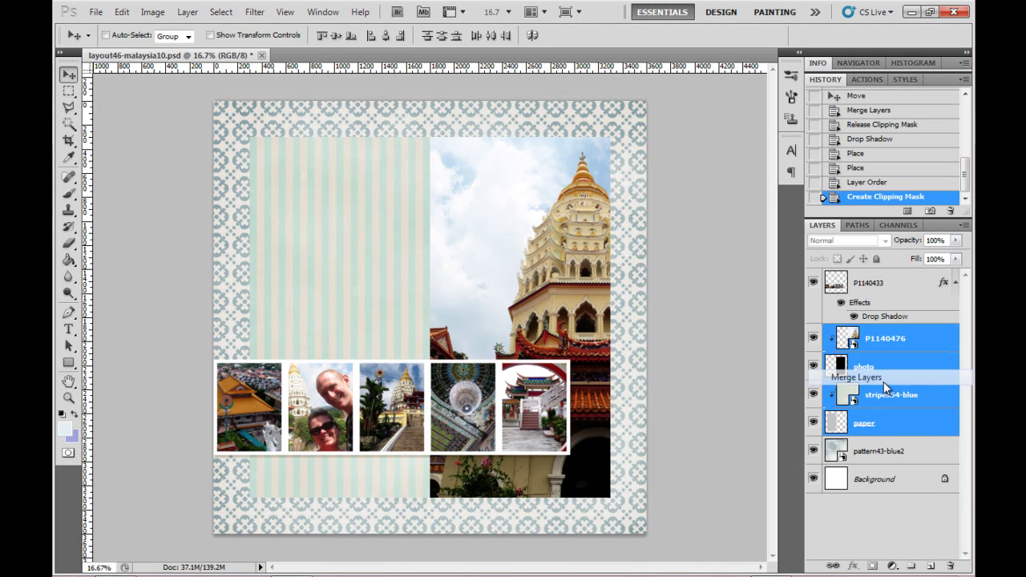
# - Copy the photo strip's drop shadow style and paste it onto P1140476
pyautogui.rightClick(911, 287)
pyautogui.click(838, 482)
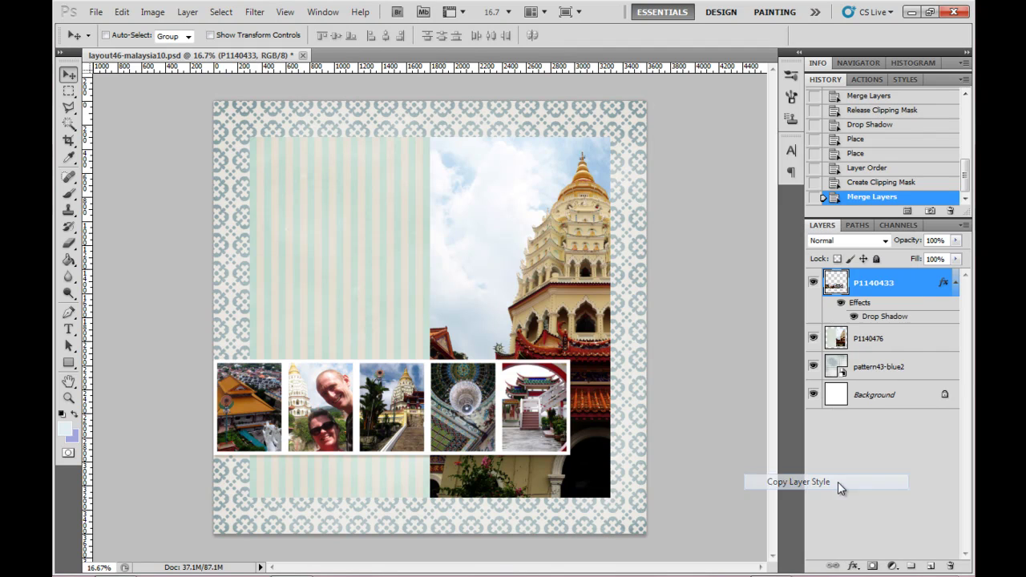
pyautogui.rightClick(904, 340)
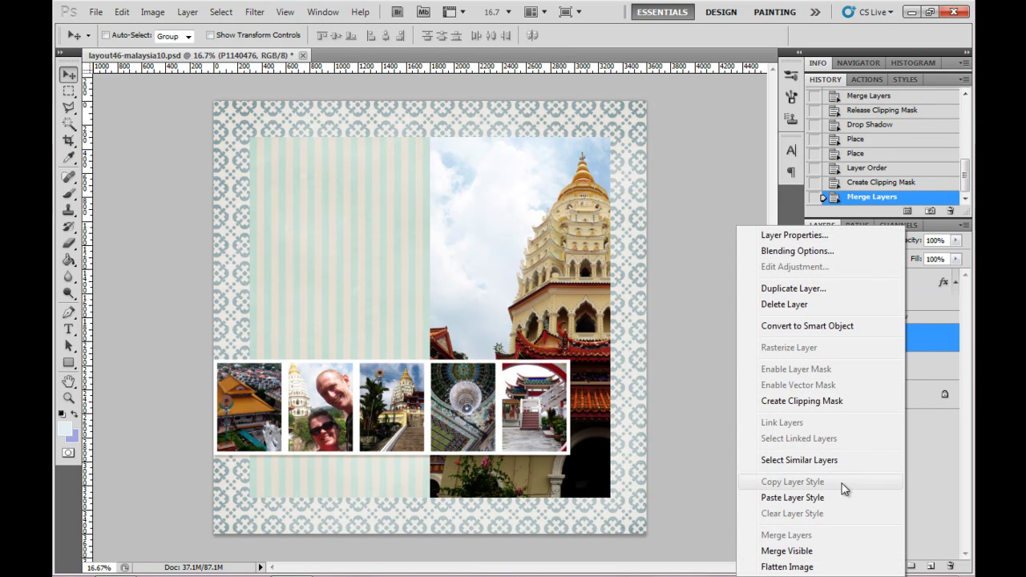
pyautogui.click(836, 497)
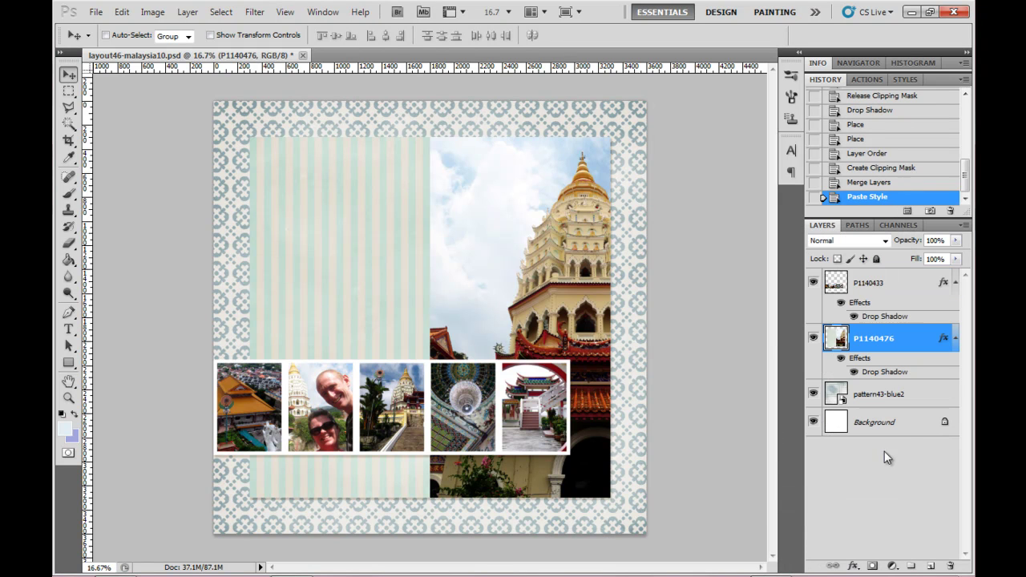
pyautogui.click(955, 339)
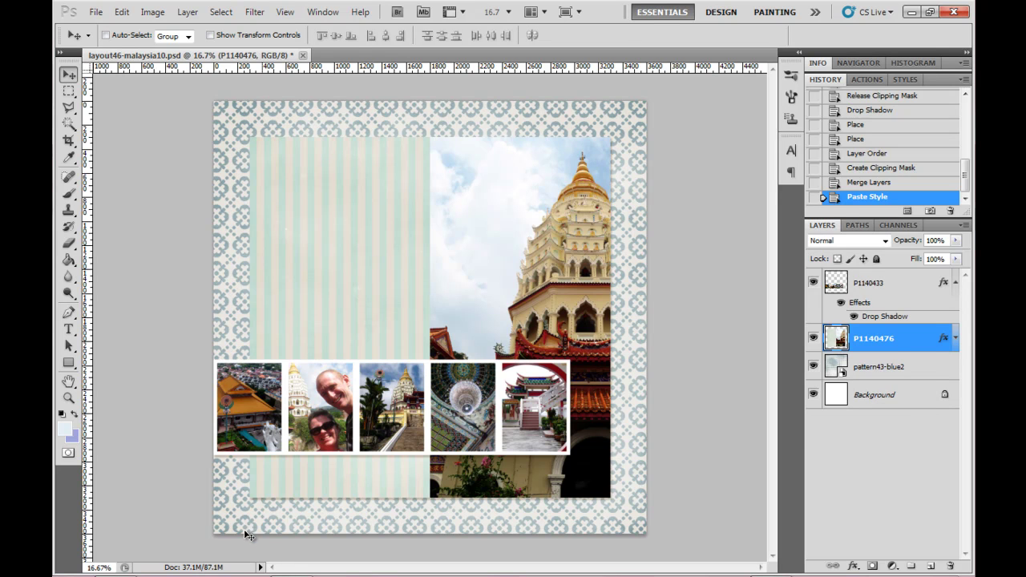
# - Place blue-dark.jpg in the page and move it below the P1140476 layer
pyautogui.click(117, 565)
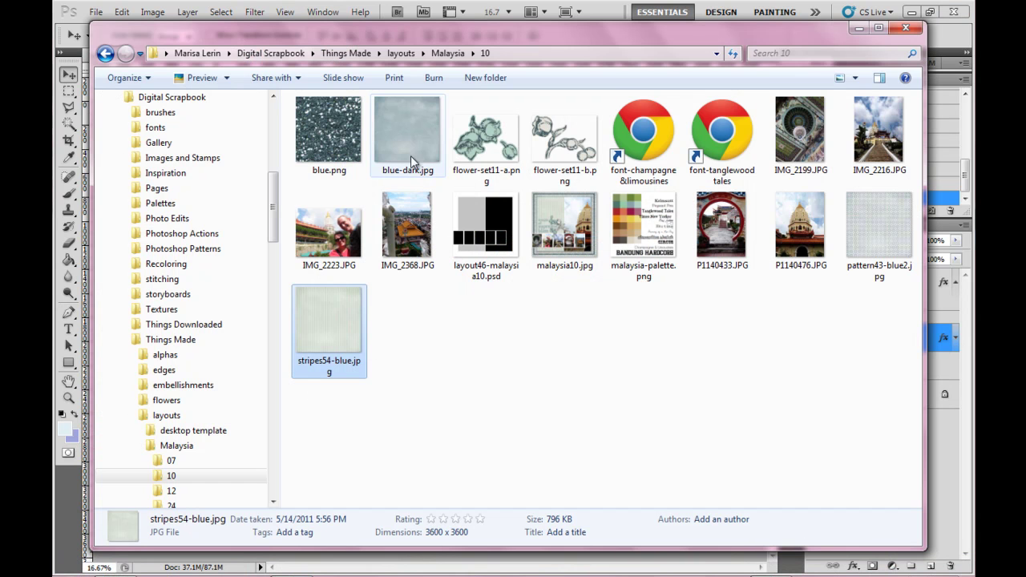
pyautogui.moveTo(410, 155); pyautogui.dragTo(225, 144)
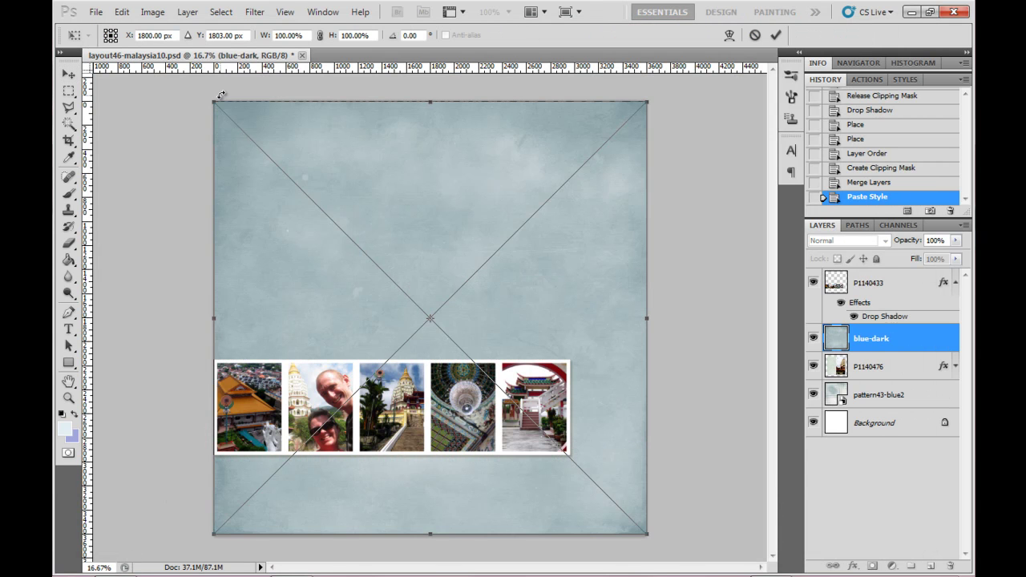
pyautogui.press('Return')
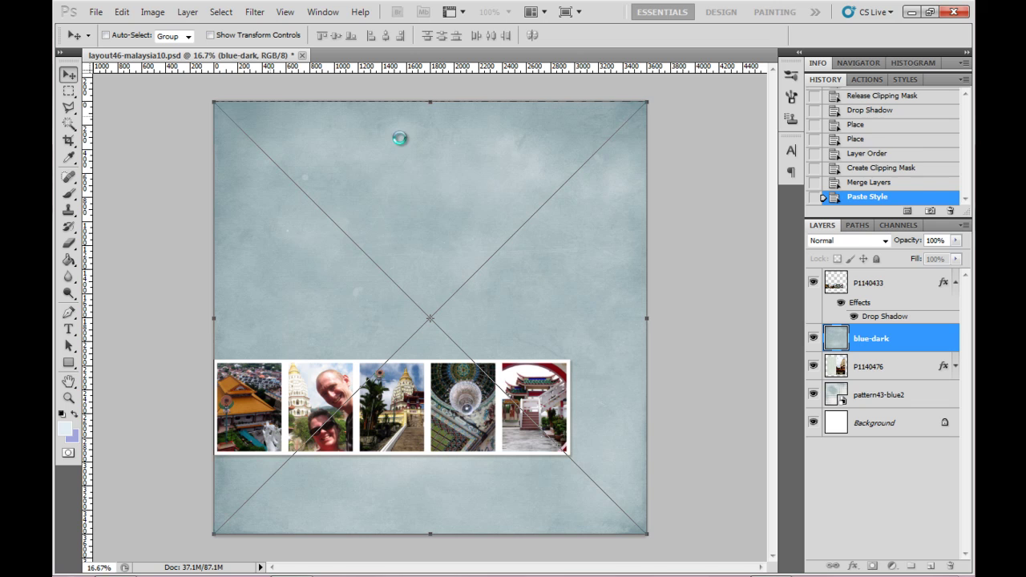
pyautogui.moveTo(897, 337); pyautogui.dragTo(895, 376)
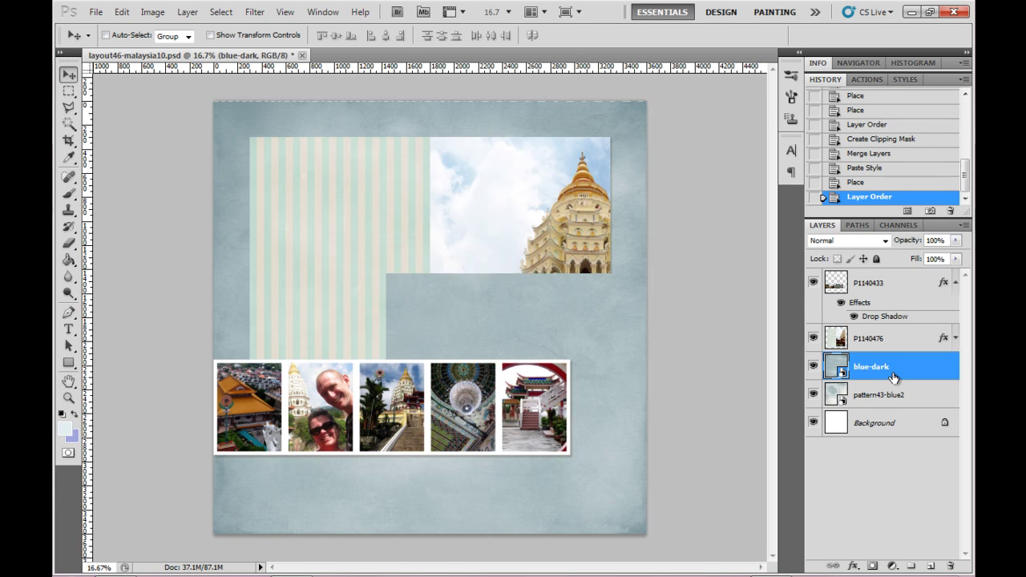
# - Scale the blue-dark paper to 87.5% so the pattern shows as a border
pyautogui.hotkey('ctrl', 't')
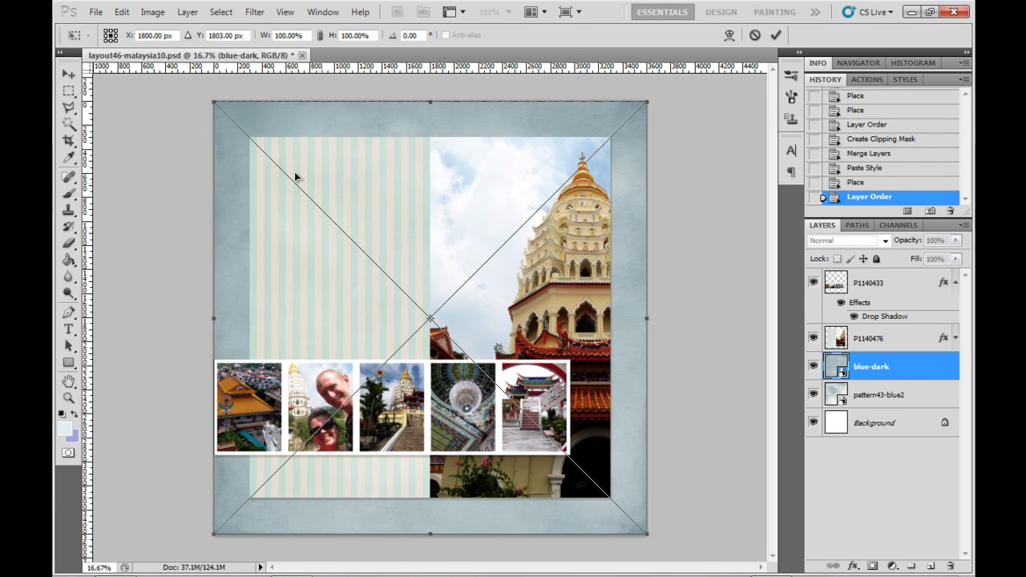
pyautogui.moveTo(213, 103); pyautogui.dragTo(231, 142)
pyautogui.moveTo(645, 535); pyautogui.dragTo(614, 513)
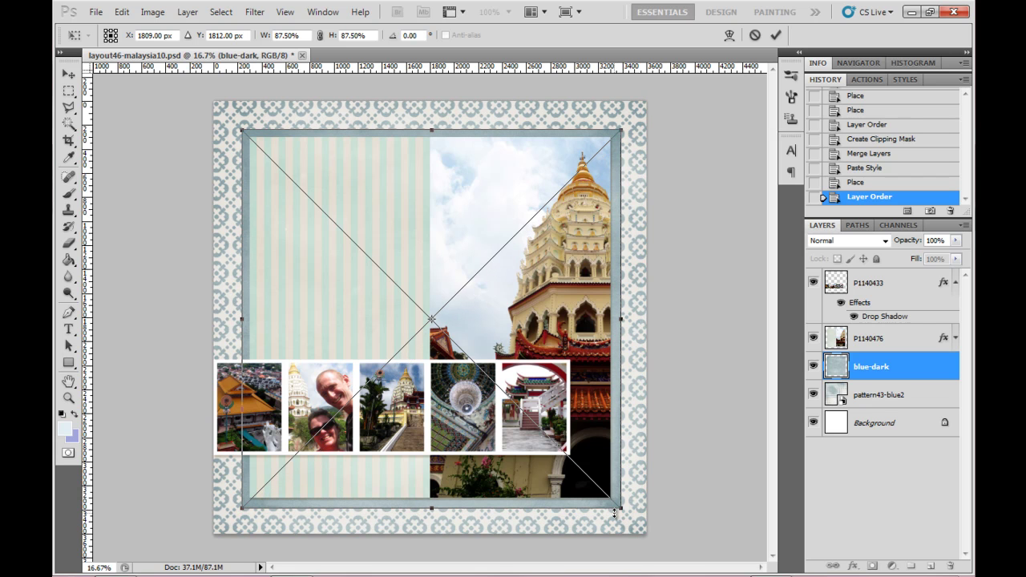
pyautogui.press('Return')
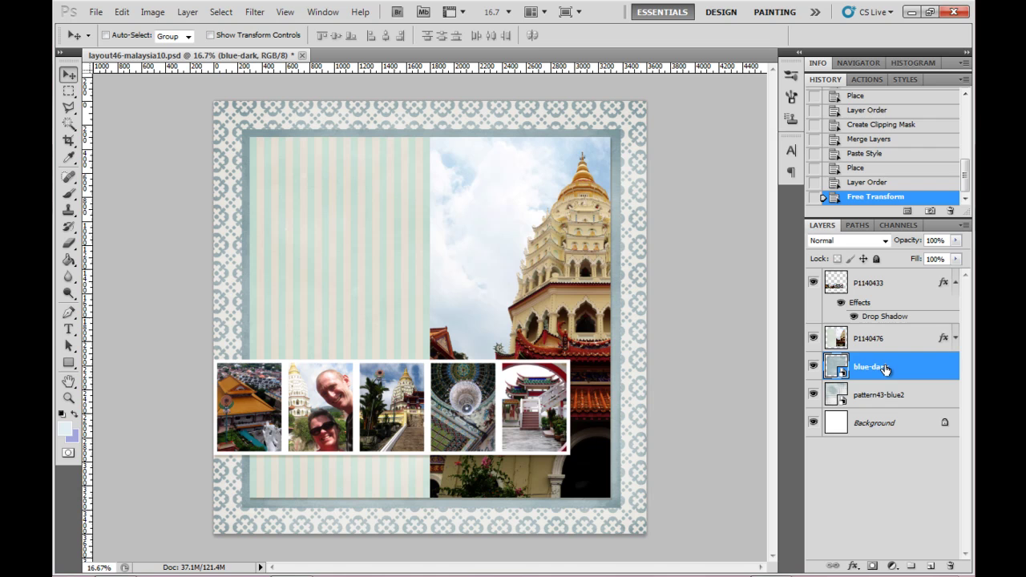
# - Centre the blue-dark paper vertically and horizontally on the Background page
pyautogui.keyDown('ctrl'); pyautogui.click(882, 423); pyautogui.keyUp('ctrl')
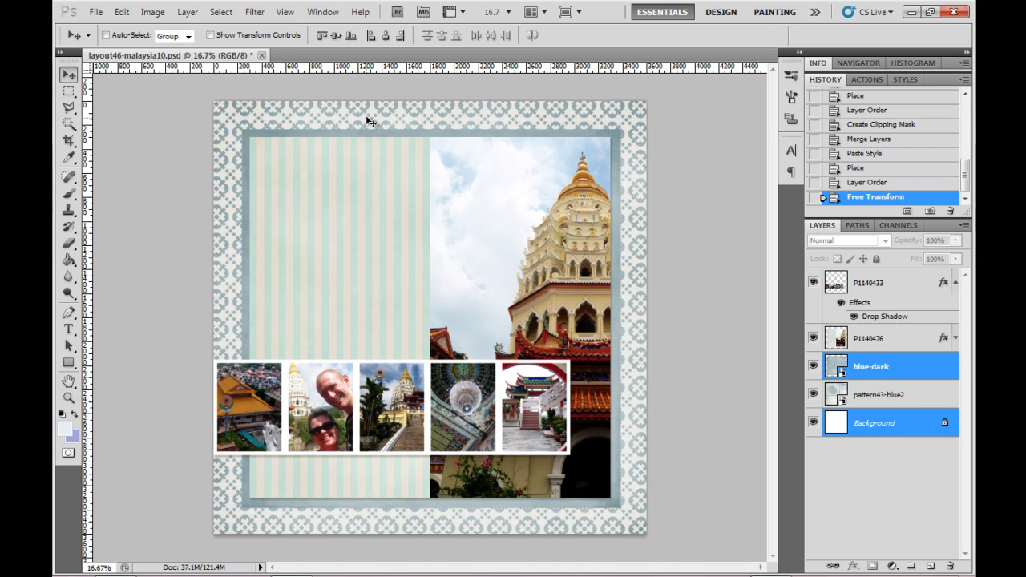
pyautogui.click(335, 36)
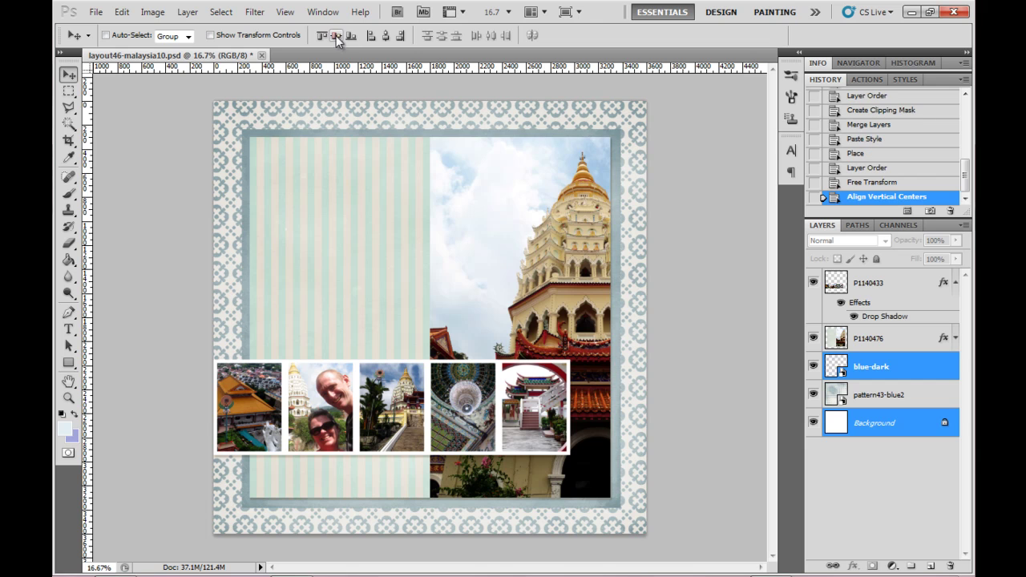
pyautogui.click(384, 36)
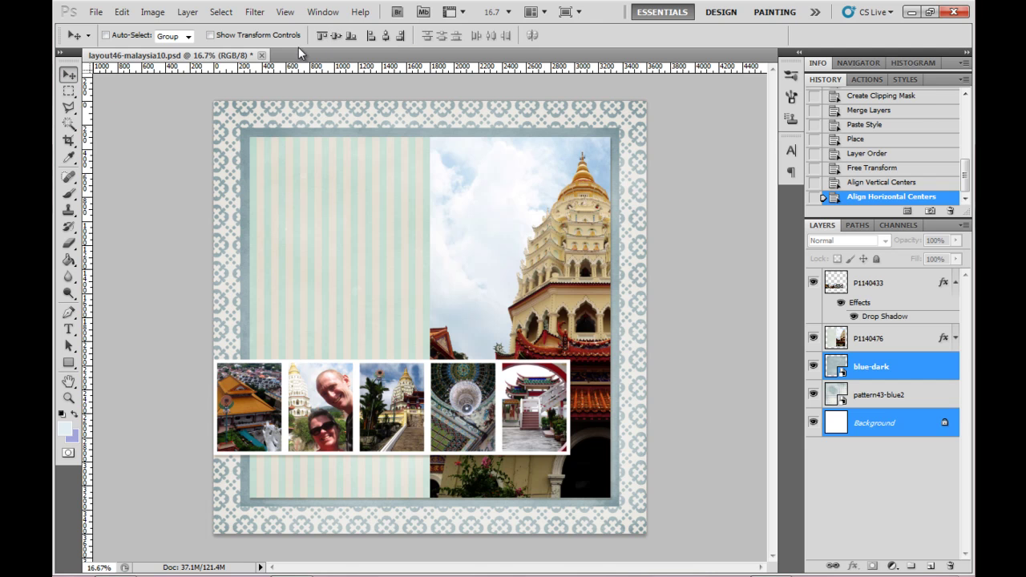
pyautogui.click(335, 37)
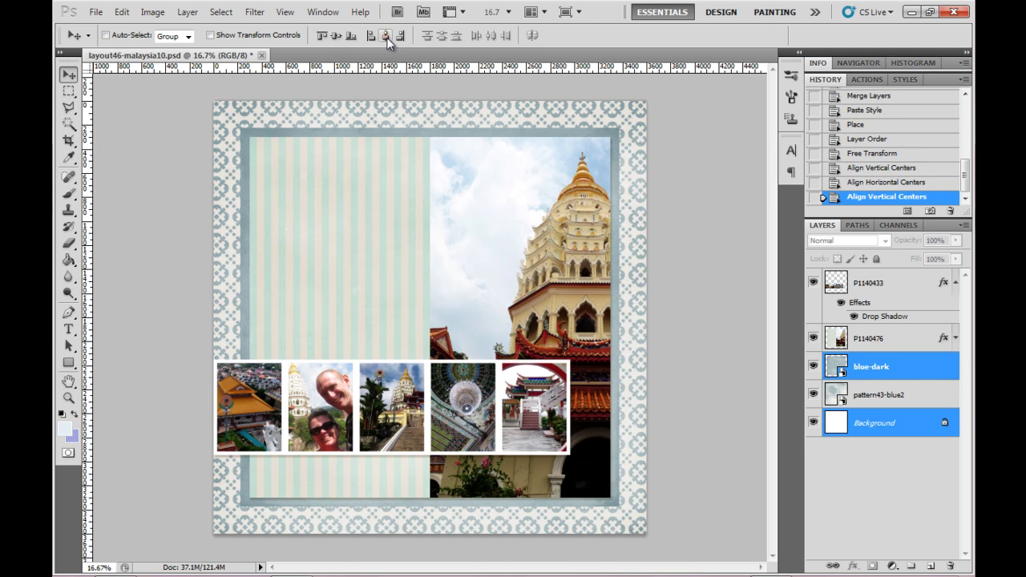
pyautogui.click(386, 36)
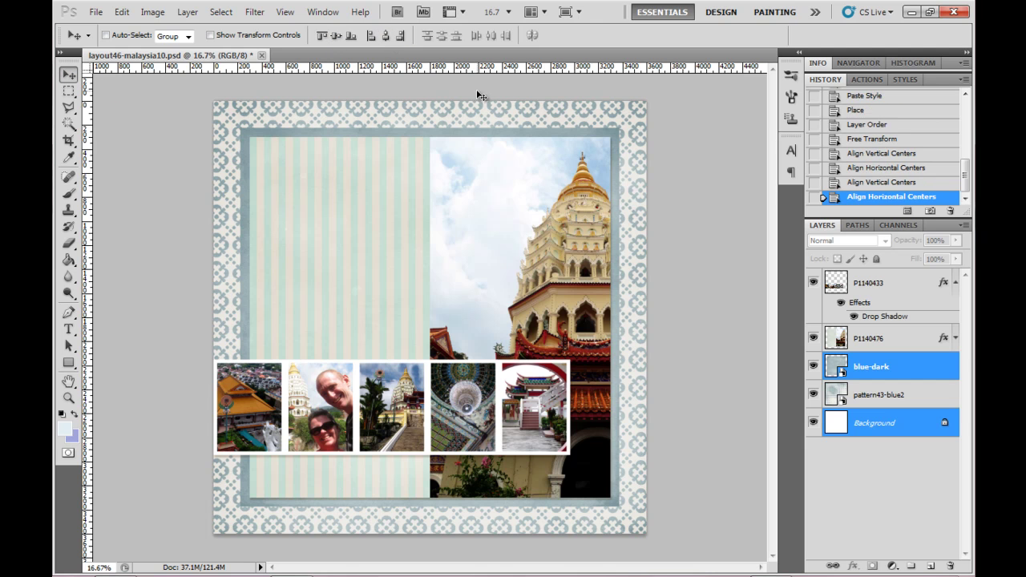
# - Paste the copied drop shadow layer style onto the blue-dark layer
pyautogui.click(909, 365)
pyautogui.rightClick(910, 366)
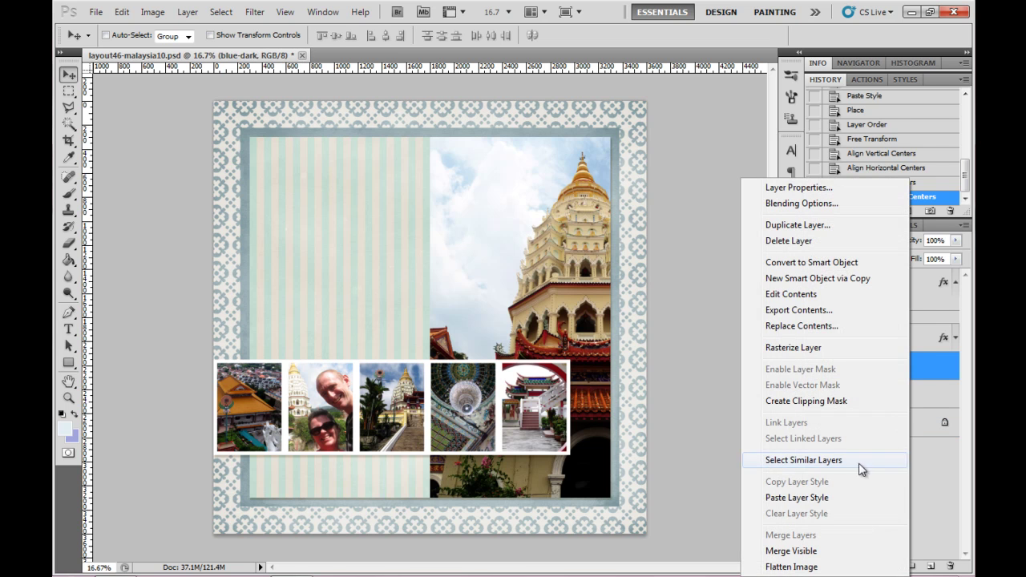
pyautogui.click(846, 497)
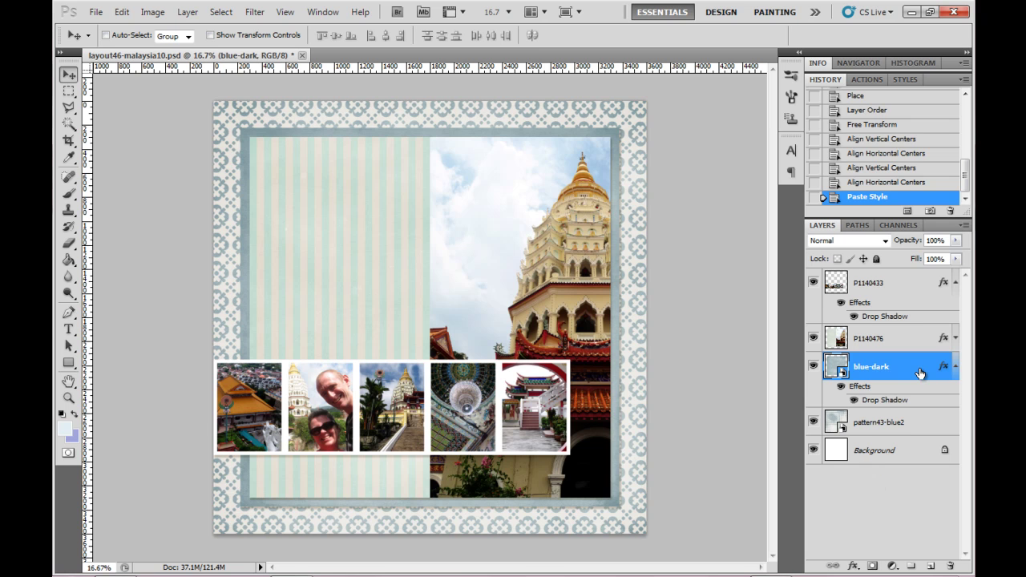
# - Add Layer 1 above blue-dark and draw a pale blue rectangle across the whole page
pyautogui.click(931, 565)
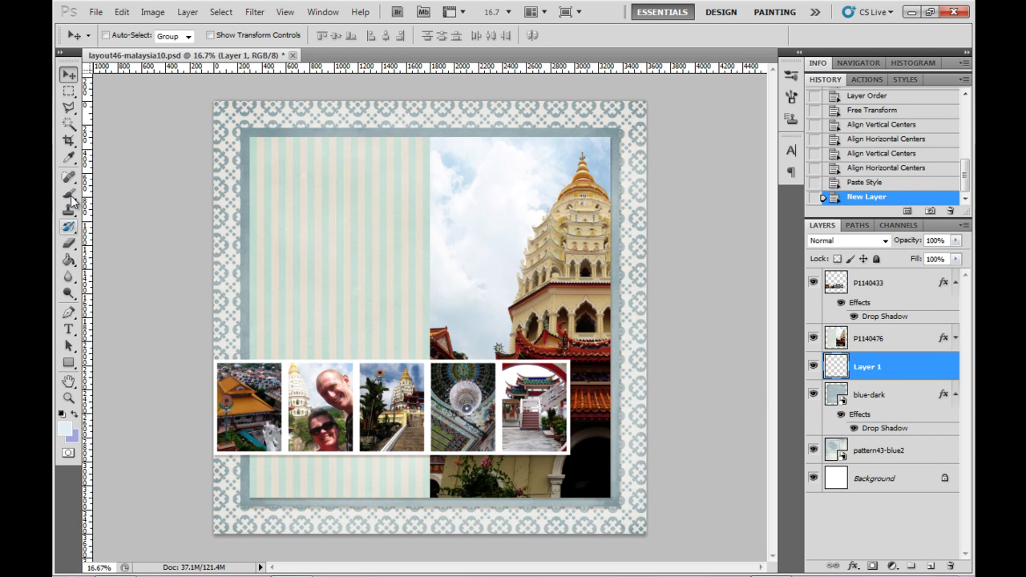
pyautogui.click(68, 210)
pyautogui.click(69, 364)
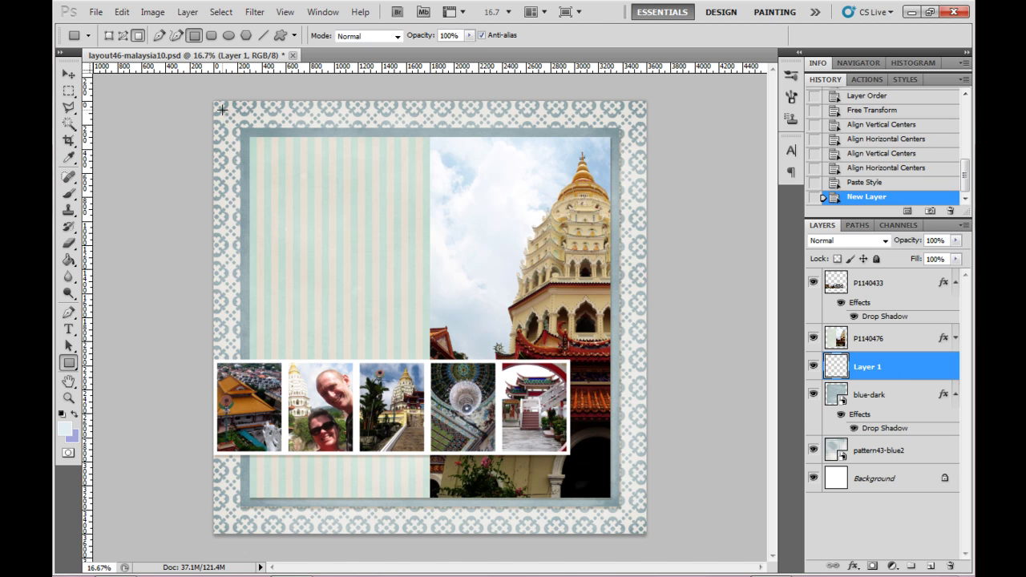
pyautogui.moveTo(228, 122); pyautogui.dragTo(632, 529)
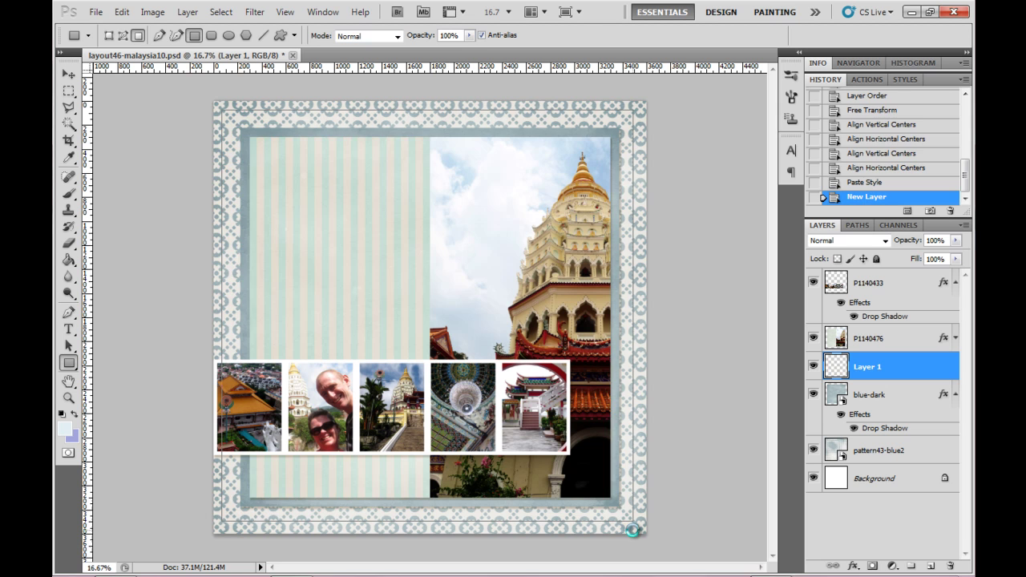
pyautogui.keyDown('ctrl'); pyautogui.click(883, 484); pyautogui.keyUp('ctrl')
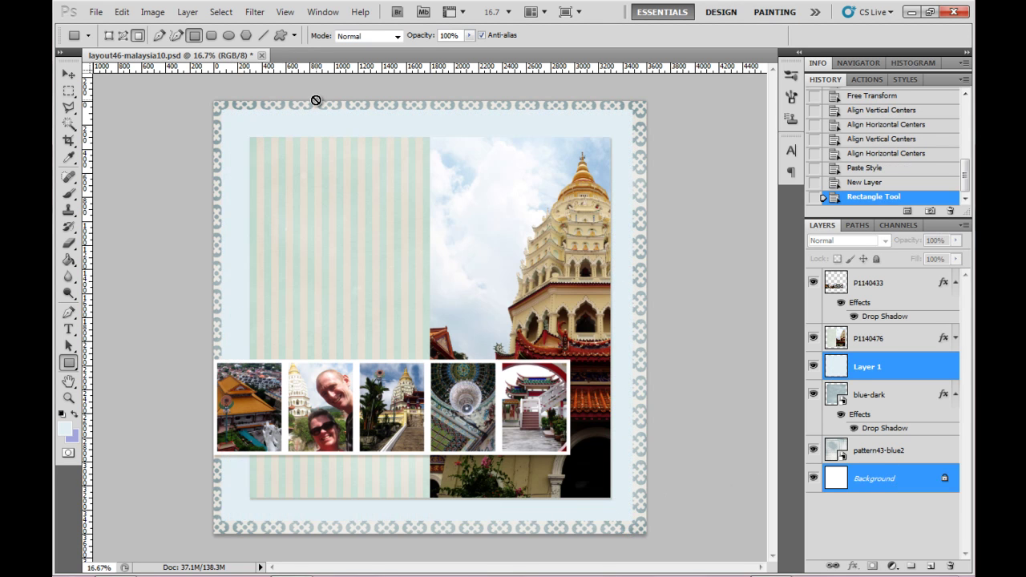
# - Centre Layer 1 vertically and horizontally on the Background
pyautogui.click(68, 75)
pyautogui.click(335, 35)
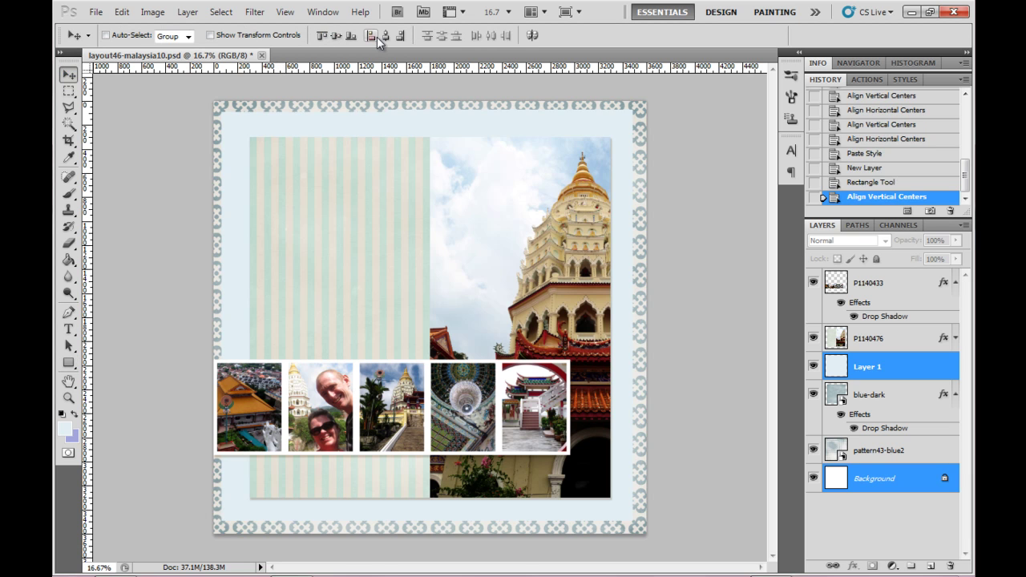
pyautogui.click(386, 37)
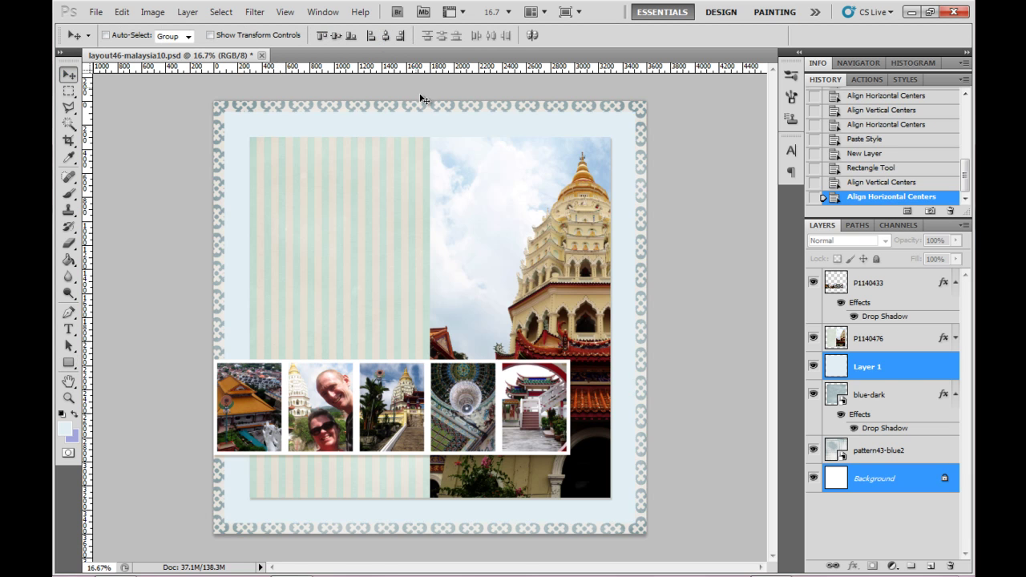
pyautogui.click(906, 368)
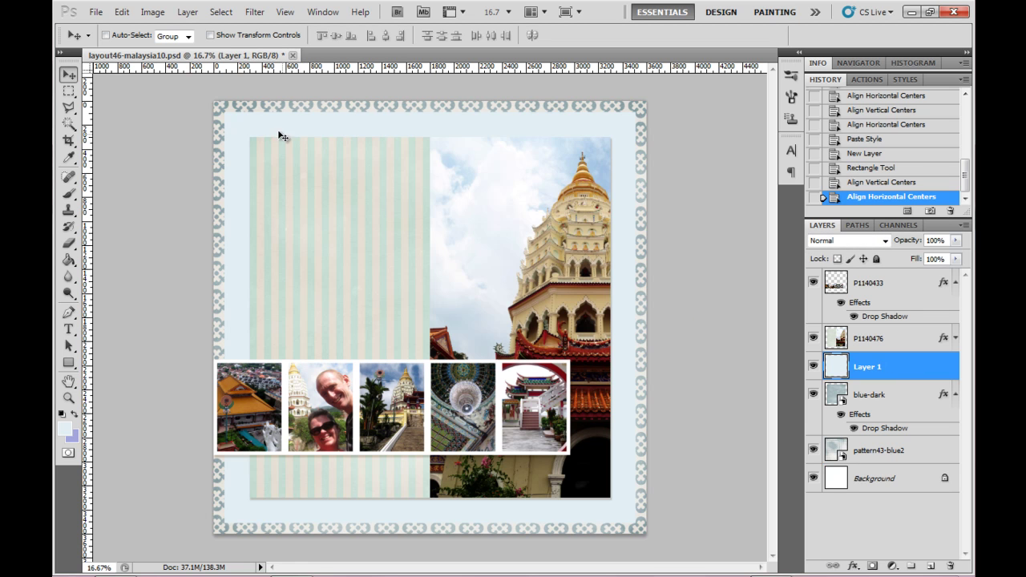
# - Magic Wand the pale blue rectangle and contract the selection by 4 pixels
pyautogui.press('w')
pyautogui.click(245, 126)
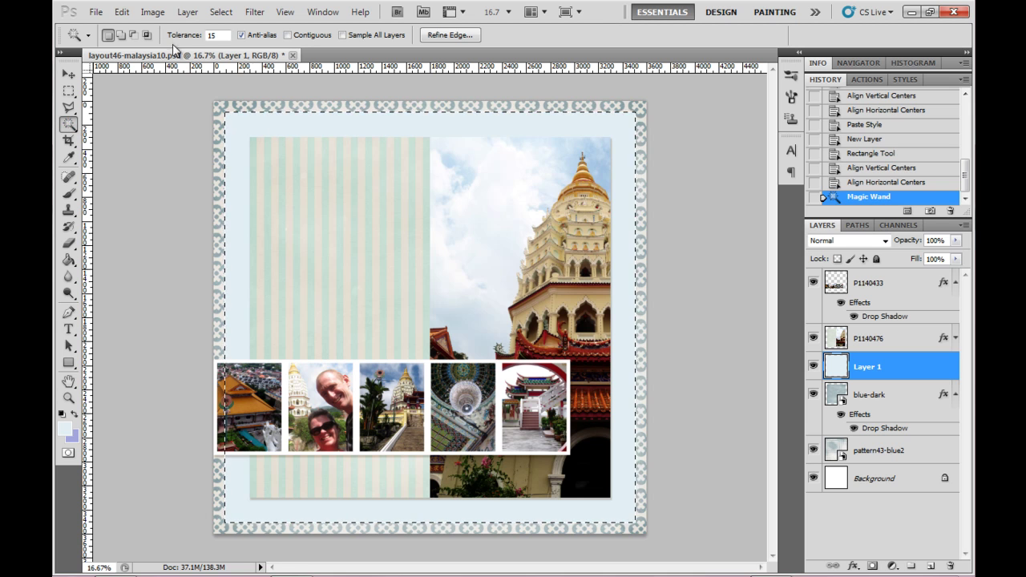
pyautogui.click(221, 12)
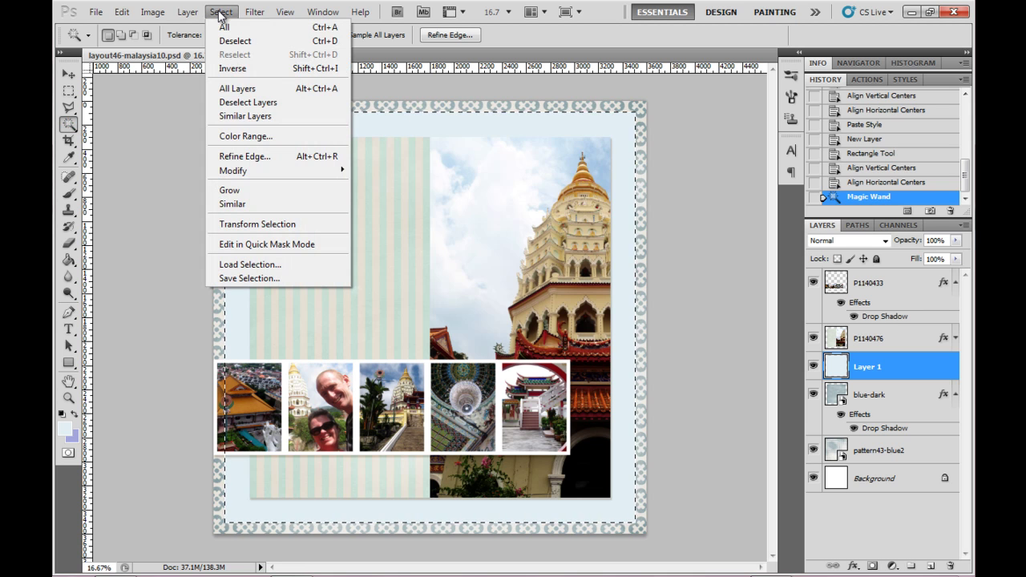
pyautogui.moveTo(239, 171)
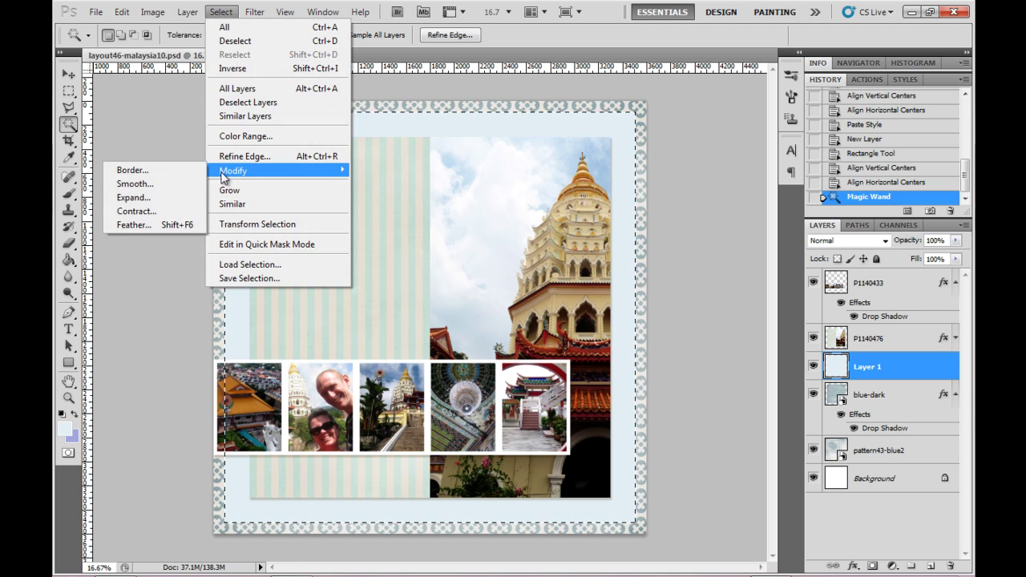
pyautogui.click(153, 211)
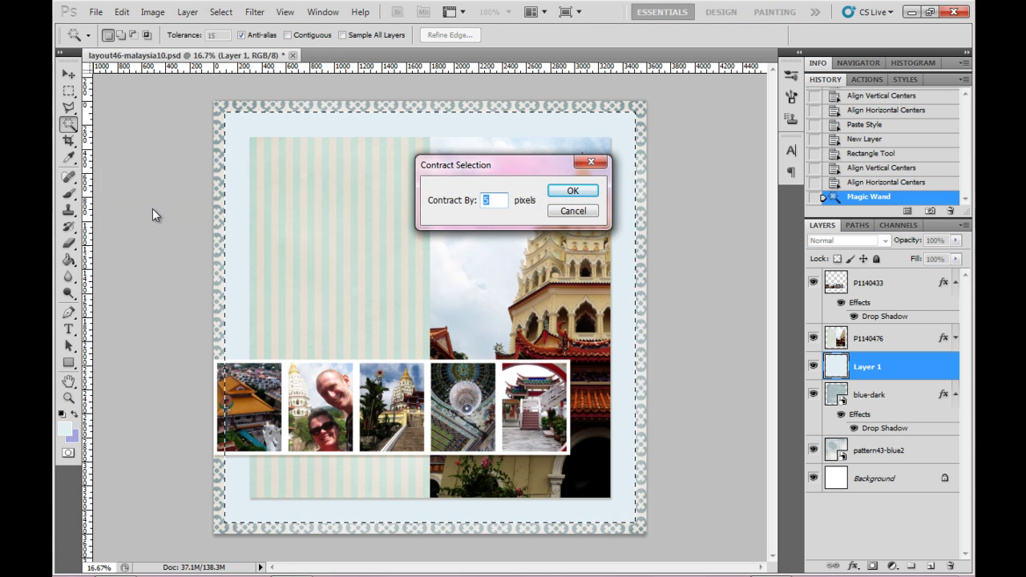
pyautogui.write('40')
pyautogui.press('Return')
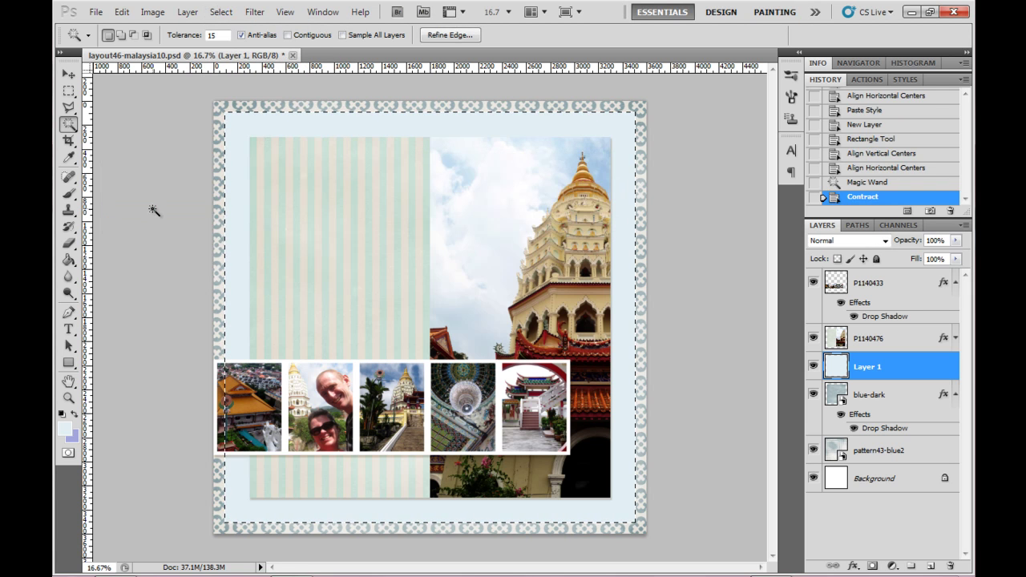
# - Shrink the selection further, delete it to leave a thin frame, deselect, and open blue.png
pyautogui.click(221, 12)
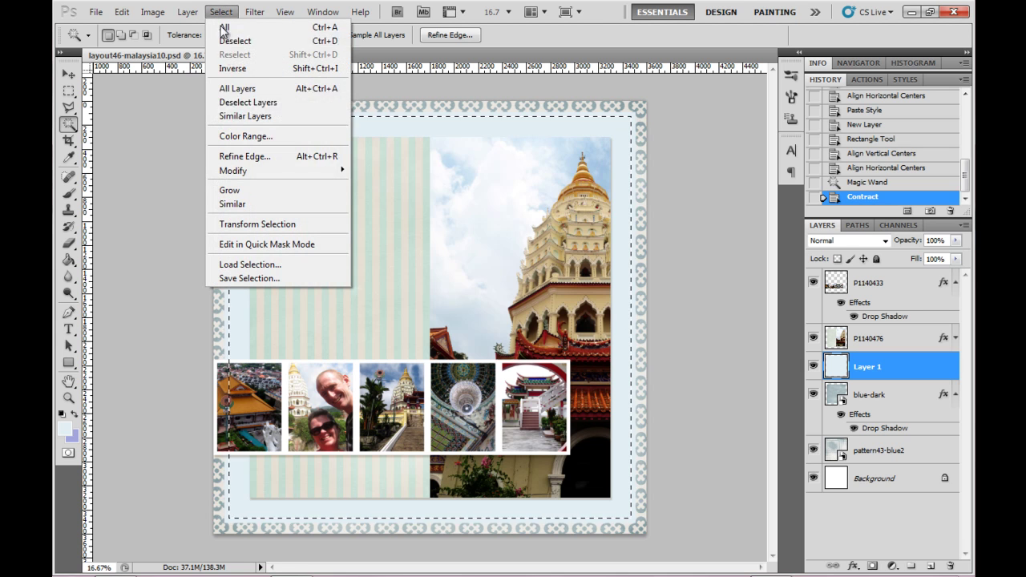
pyautogui.moveTo(240, 170)
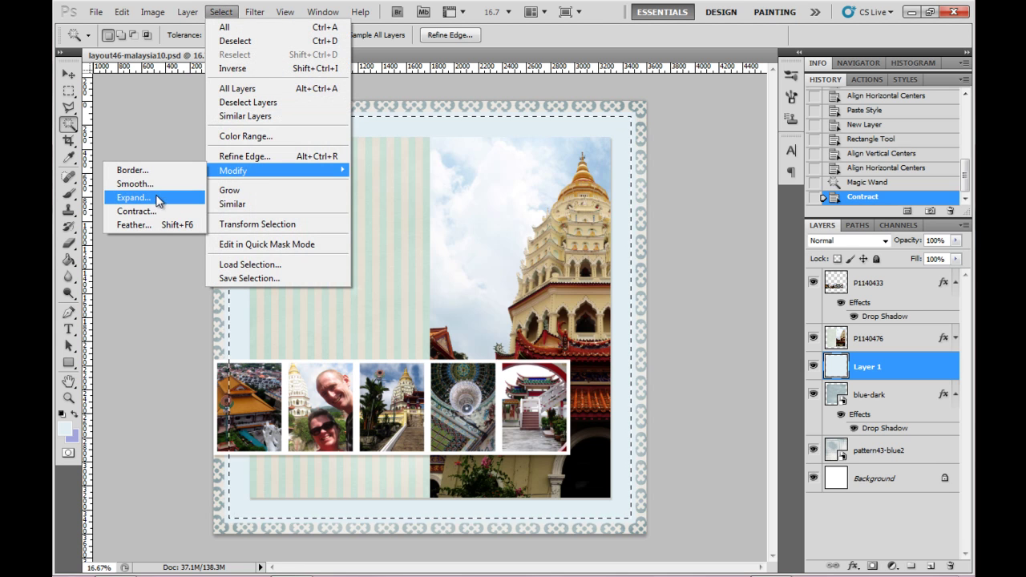
pyautogui.click(156, 213)
pyautogui.press('Escape')
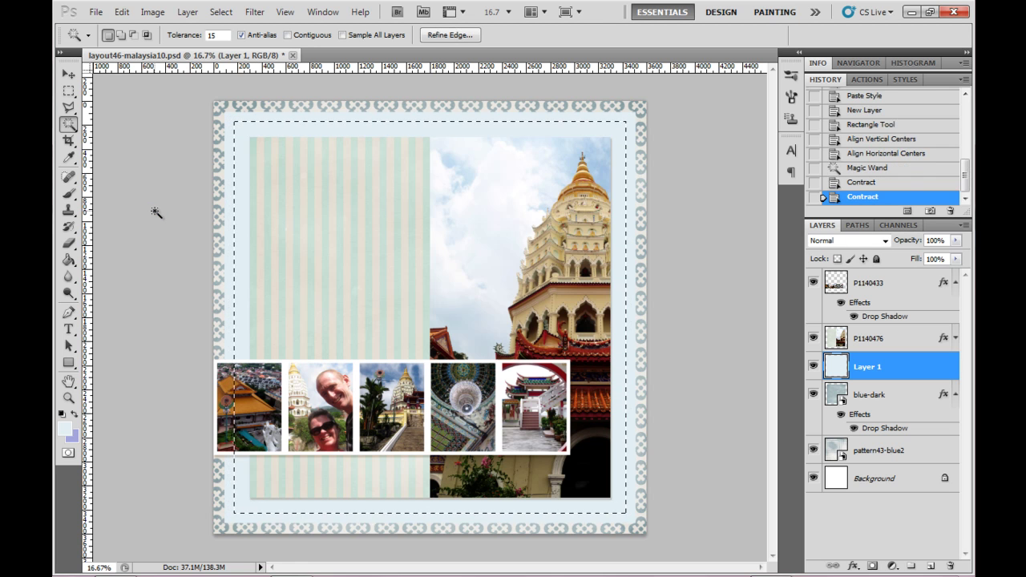
pyautogui.press('Delete')
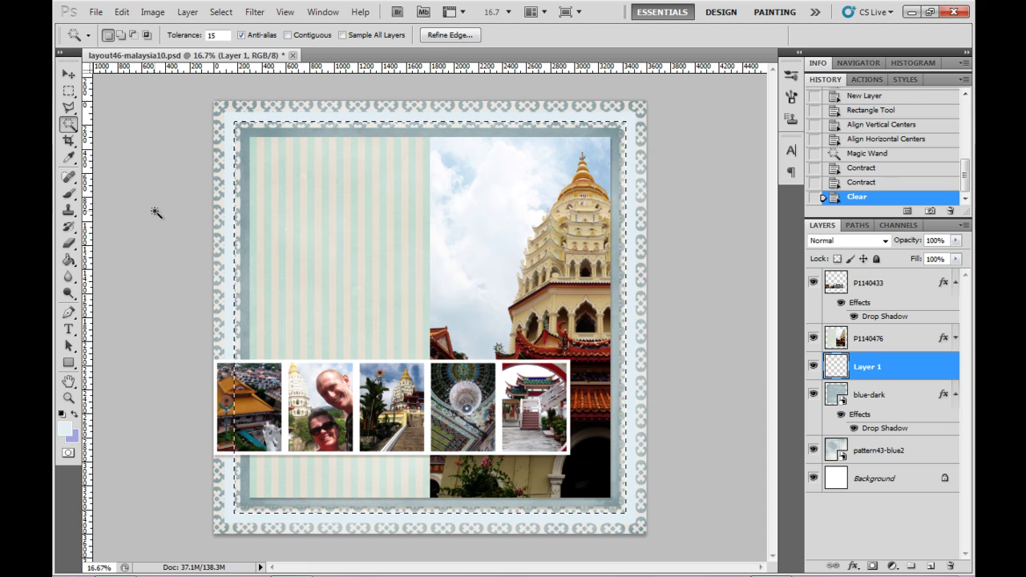
pyautogui.hotkey('ctrl', 'd')
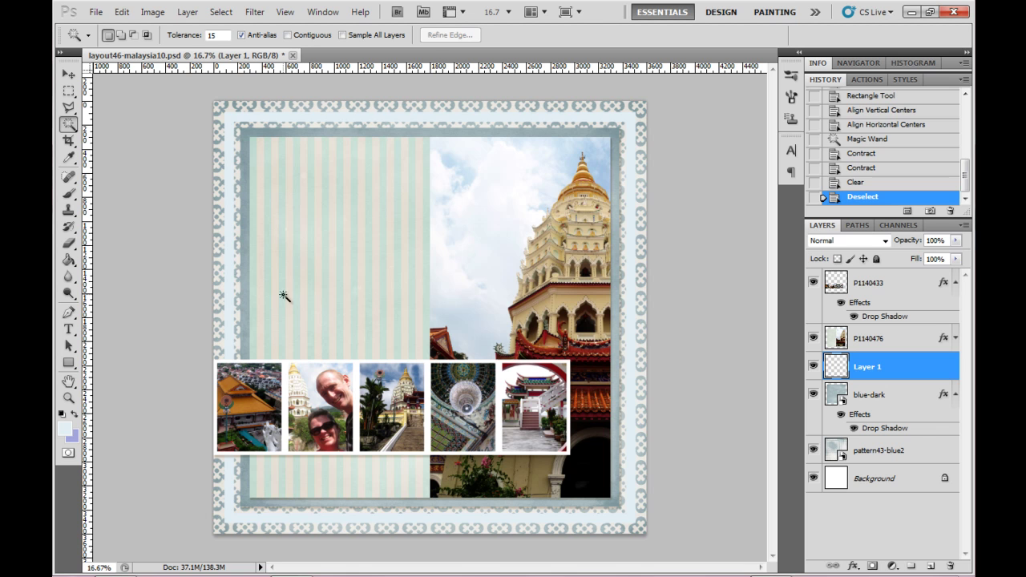
pyautogui.click(112, 565)
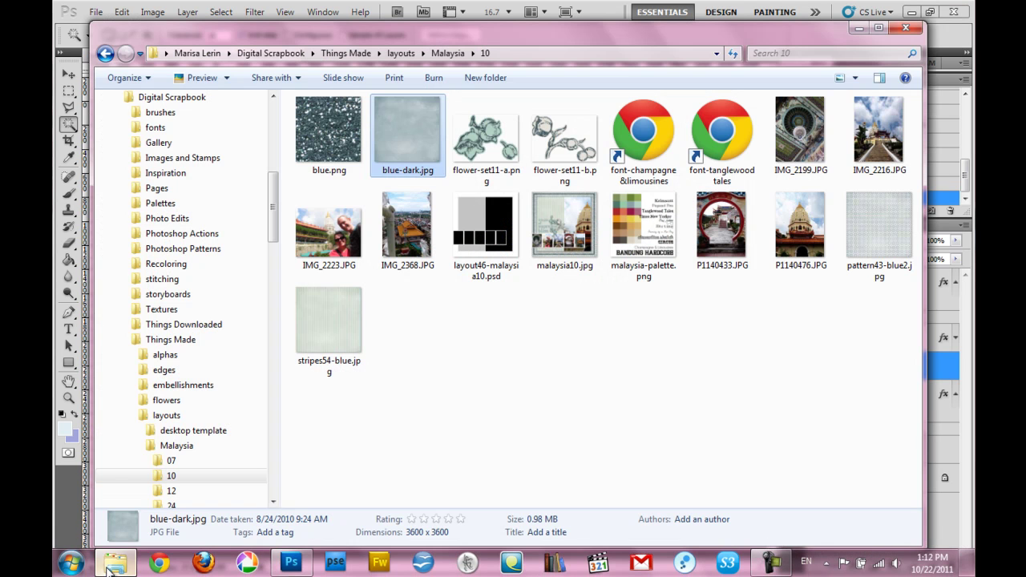
pyautogui.moveTo(333, 148); pyautogui.dragTo(959, 35)
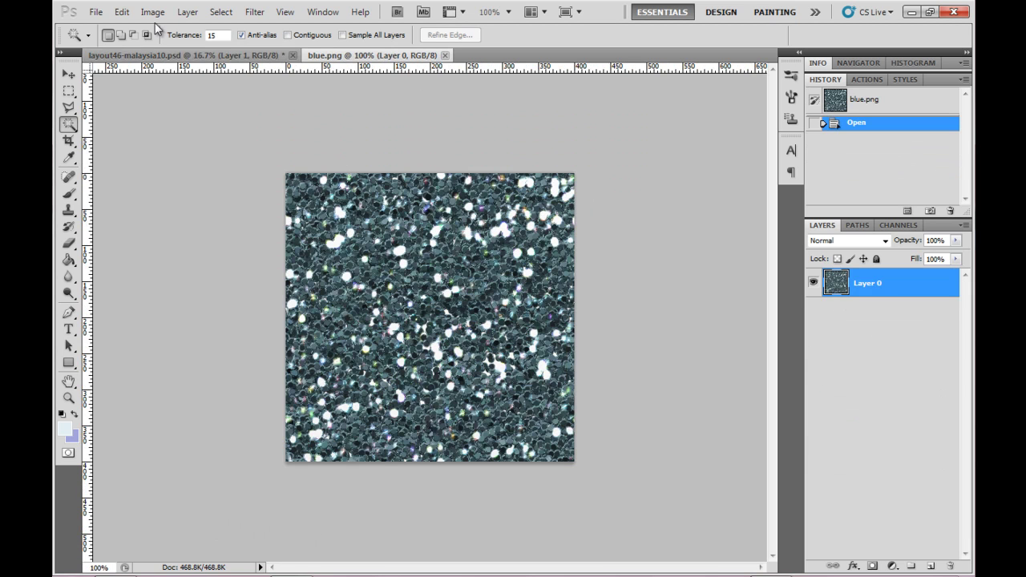
# - Define blue.png as a pattern and switch back to layout46-malaysia10.psd
pyautogui.click(122, 12)
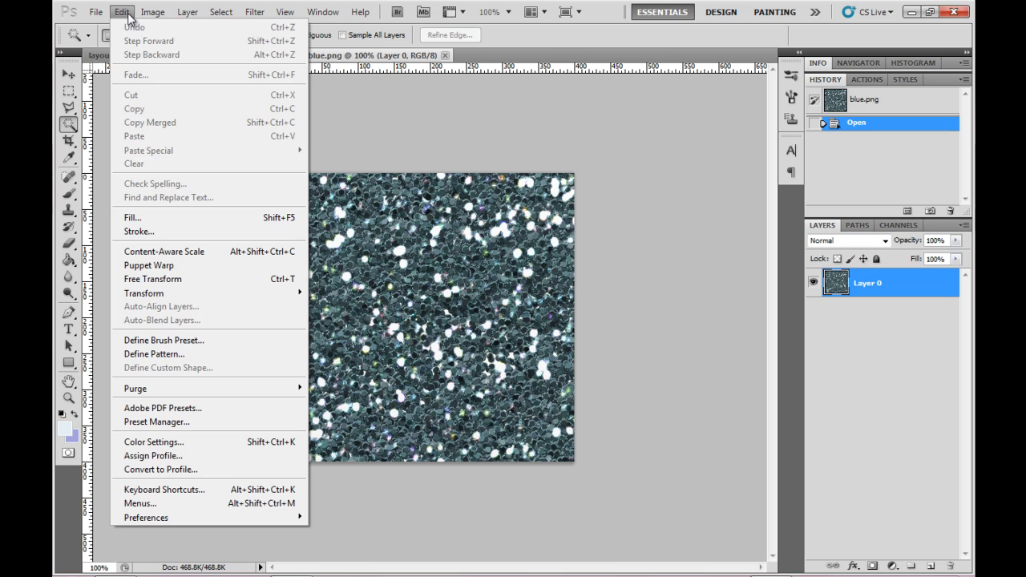
pyautogui.click(182, 353)
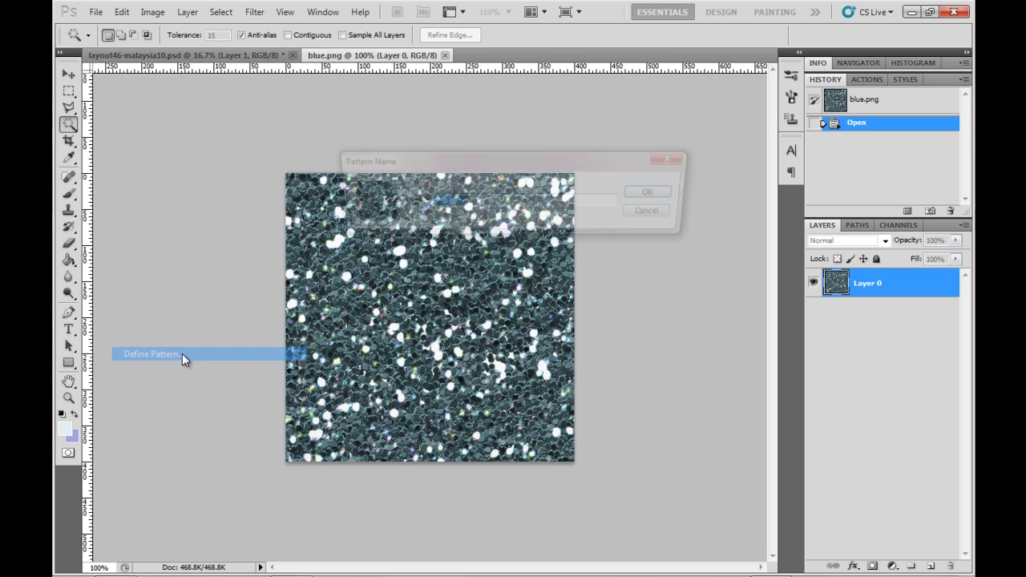
pyautogui.press('Return')
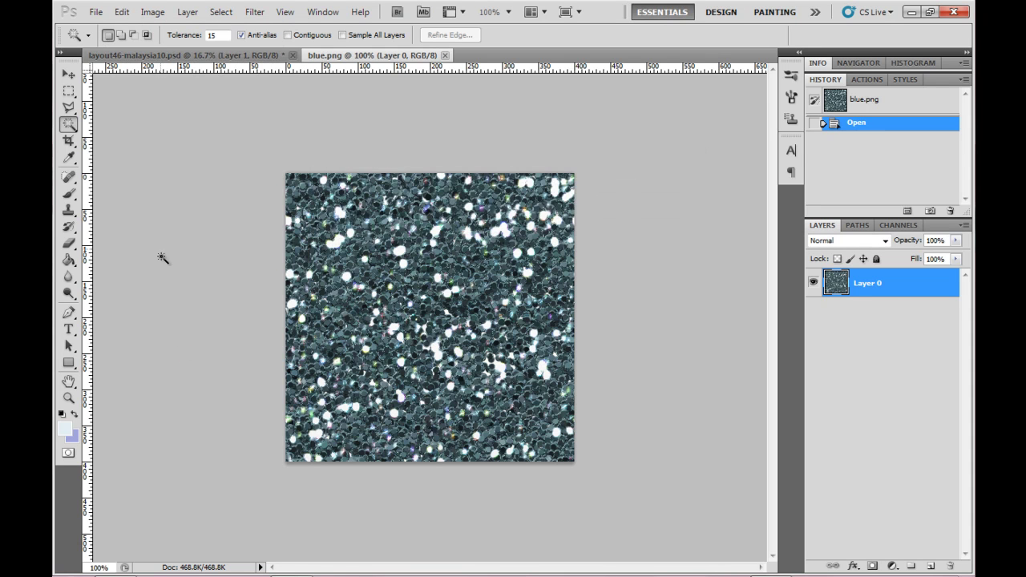
pyautogui.click(186, 58)
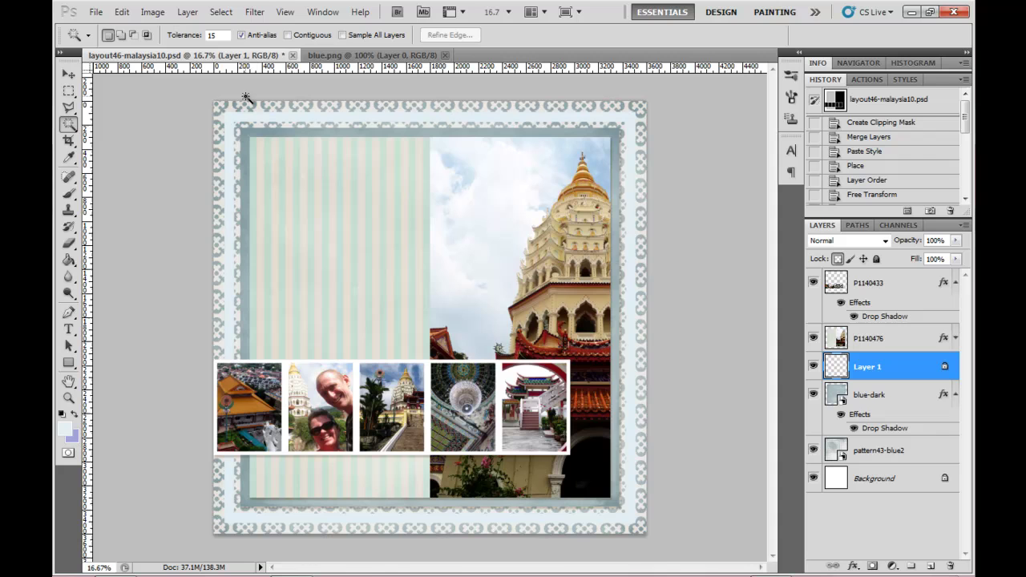
# - Set the Paint Bucket to the dark teal glitter pattern and fill Layer 1's frame ring
pyautogui.click(68, 259)
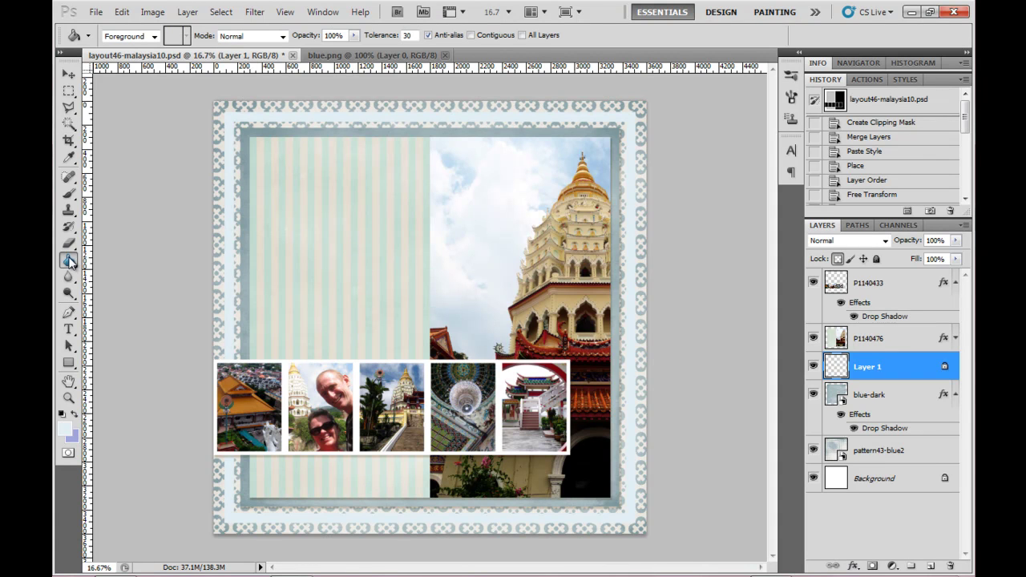
pyautogui.click(143, 37)
pyautogui.click(141, 48)
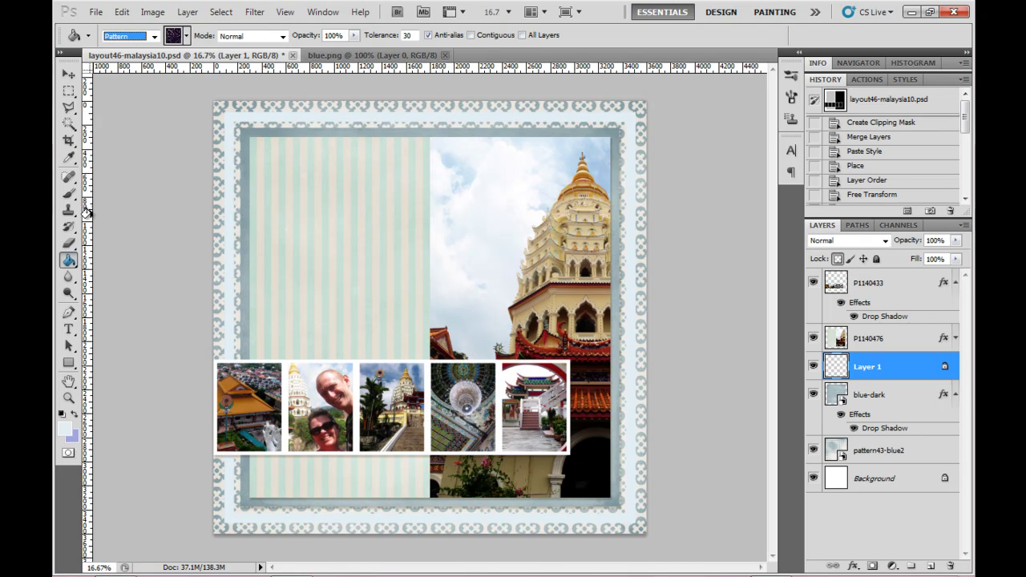
pyautogui.click(187, 35)
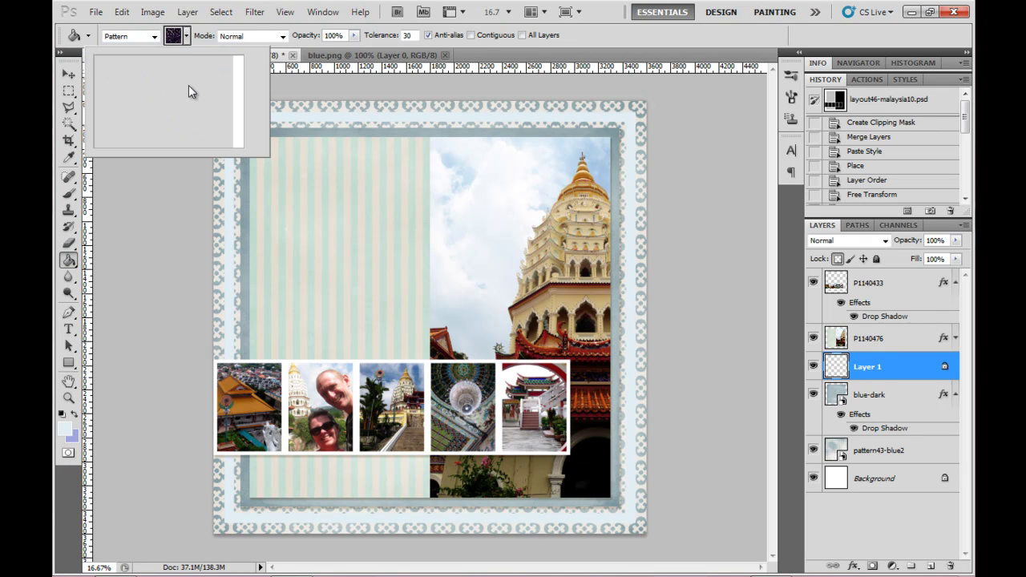
pyautogui.scroll(-5, 190, 92)
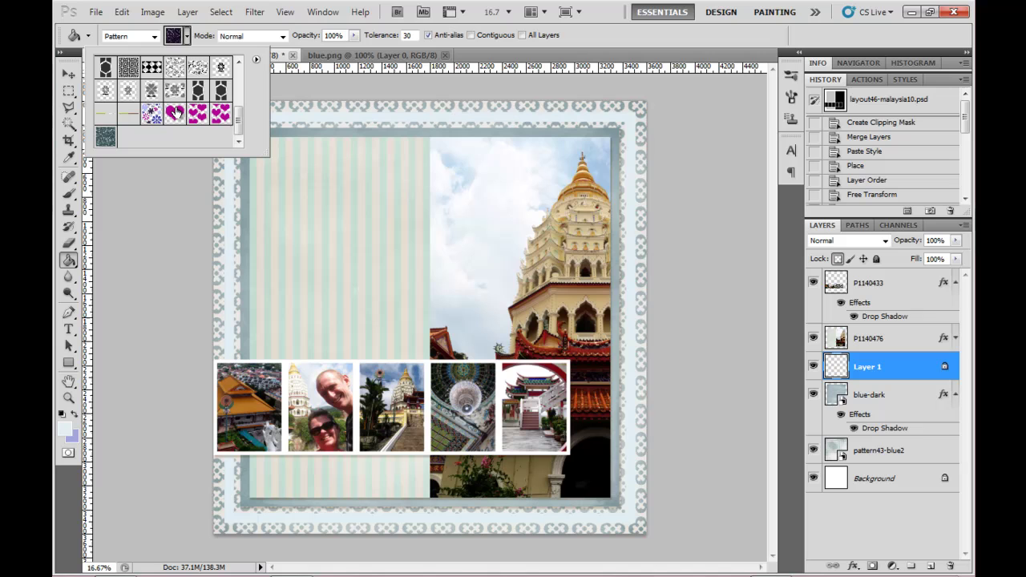
pyautogui.click(104, 139)
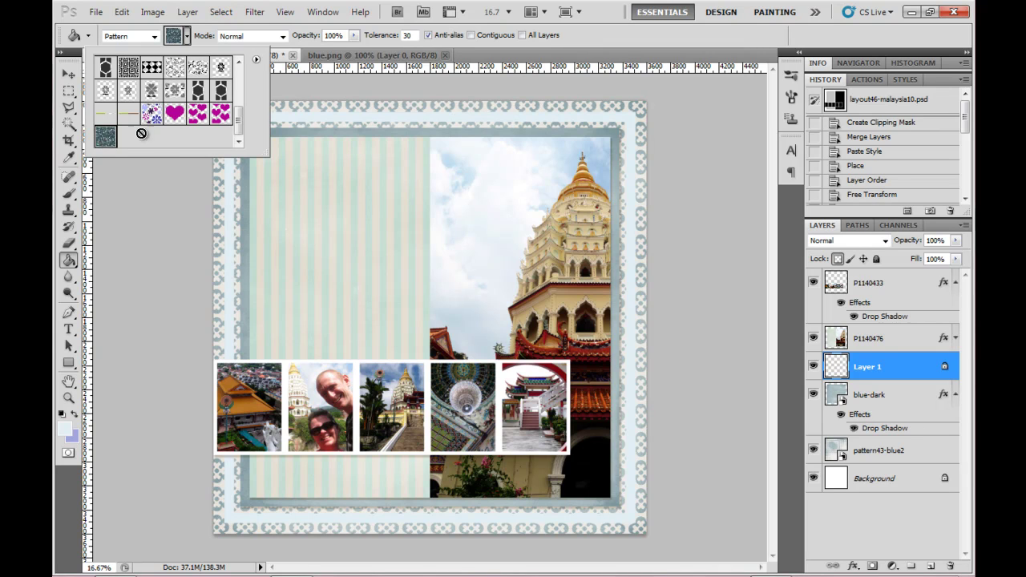
pyautogui.click(321, 115)
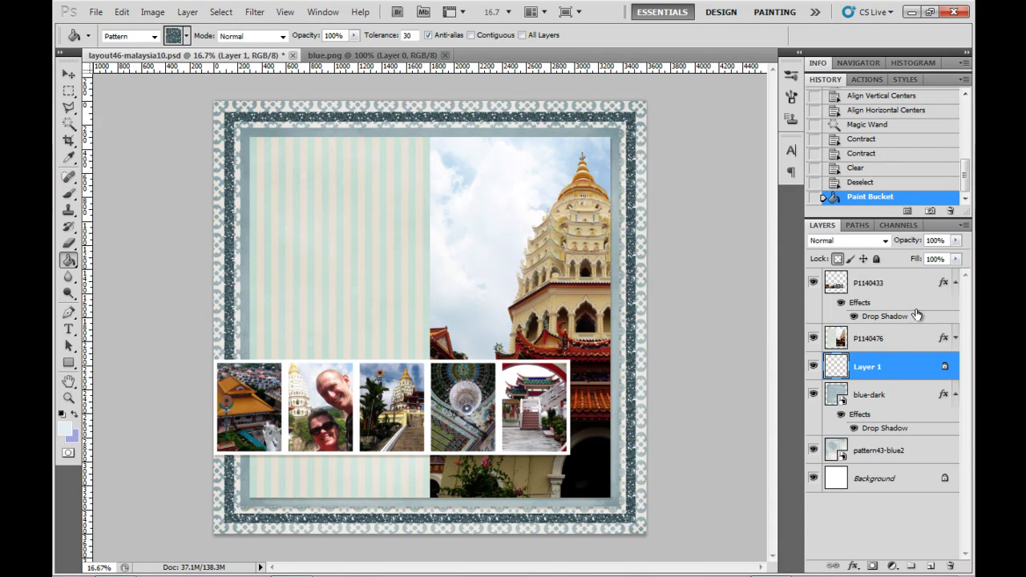
# - Add a Bevel and Emboss to Layer 1 with a dark brown #4a3416 shadow at 61% opacity
pyautogui.doubleClick(900, 365)
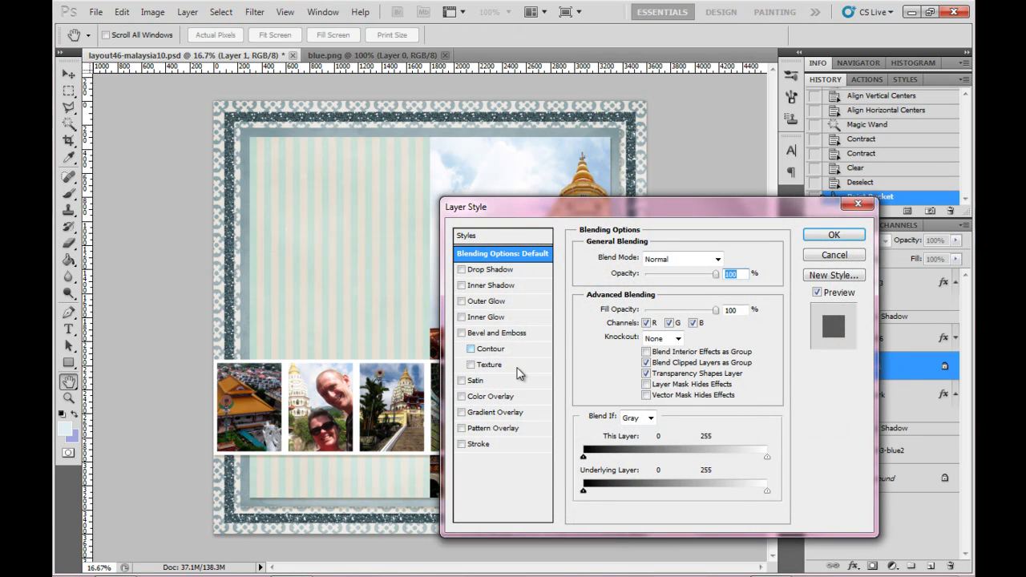
pyautogui.click(512, 332)
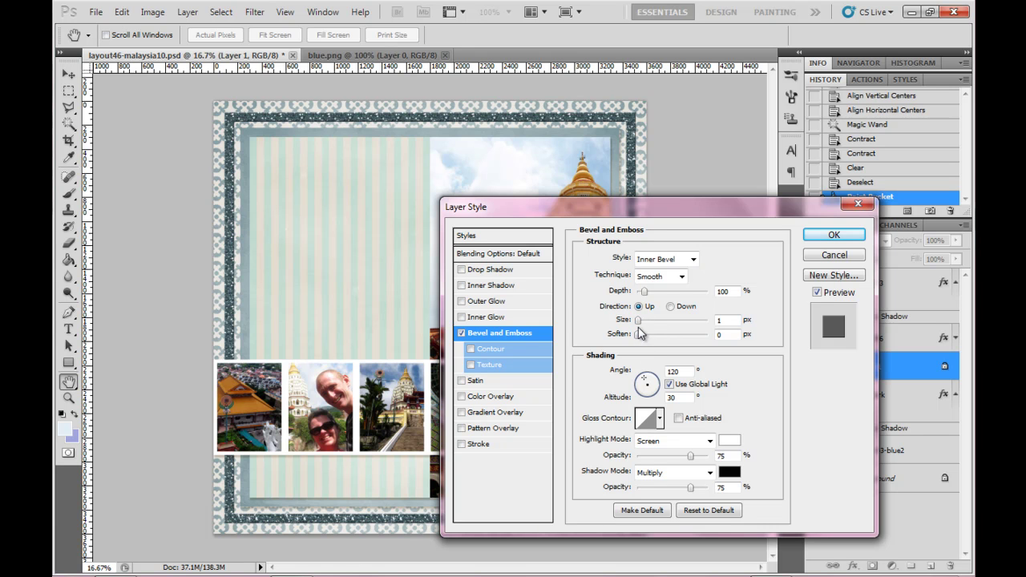
pyautogui.click(729, 473)
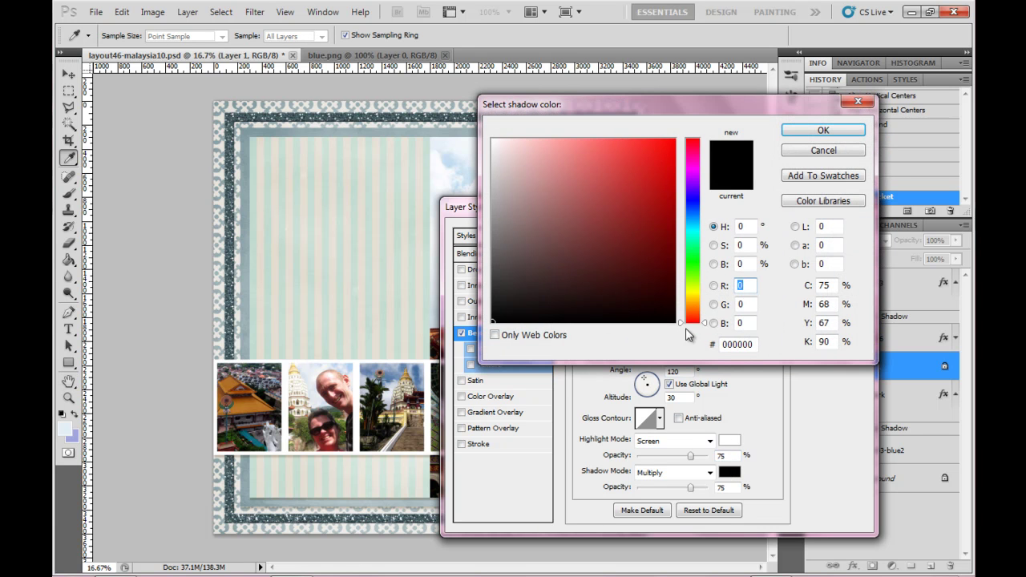
pyautogui.moveTo(687, 324); pyautogui.dragTo(692, 305)
pyautogui.moveTo(631, 281); pyautogui.dragTo(618, 268)
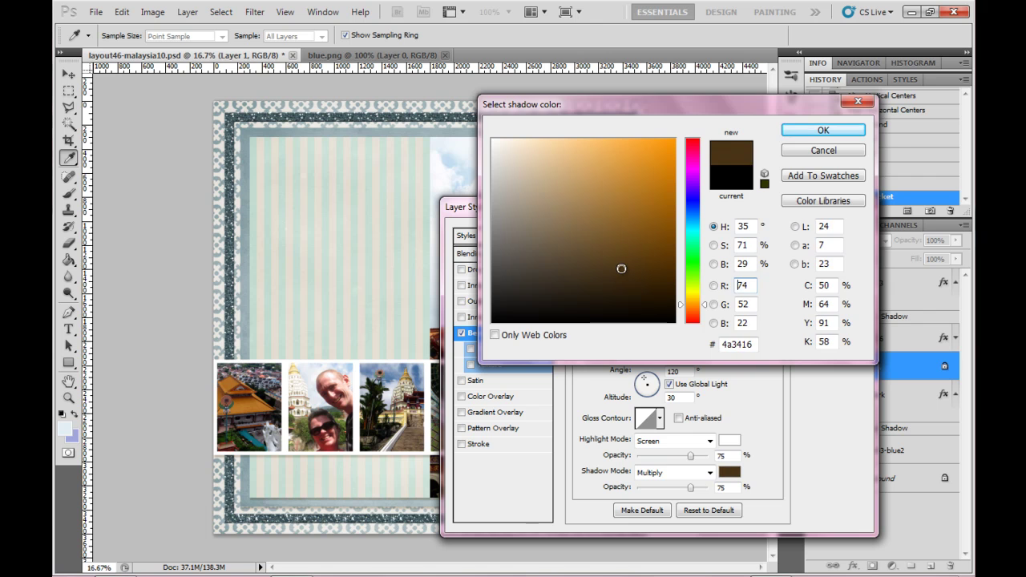
pyautogui.press('Return')
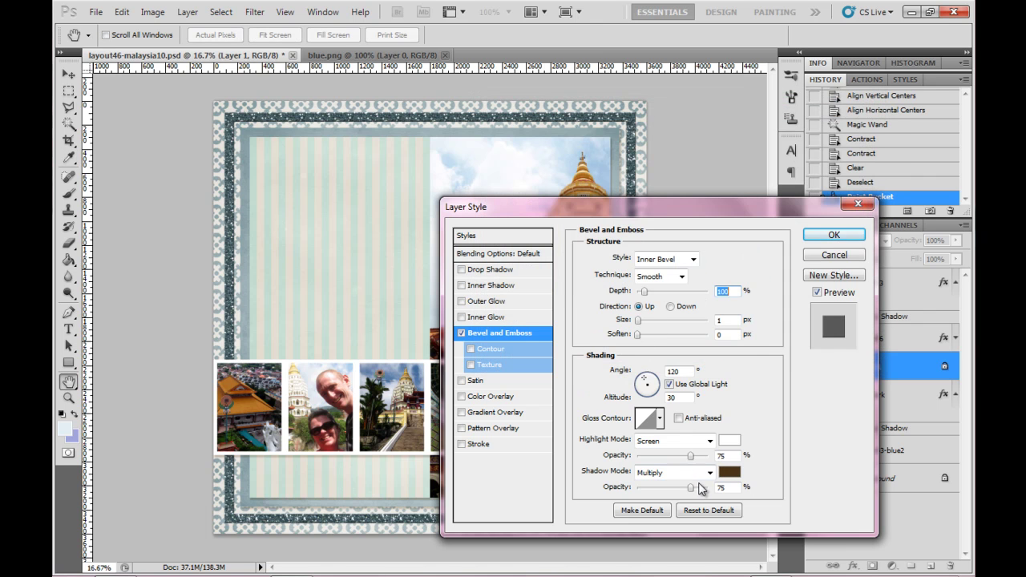
pyautogui.moveTo(691, 488); pyautogui.dragTo(680, 488)
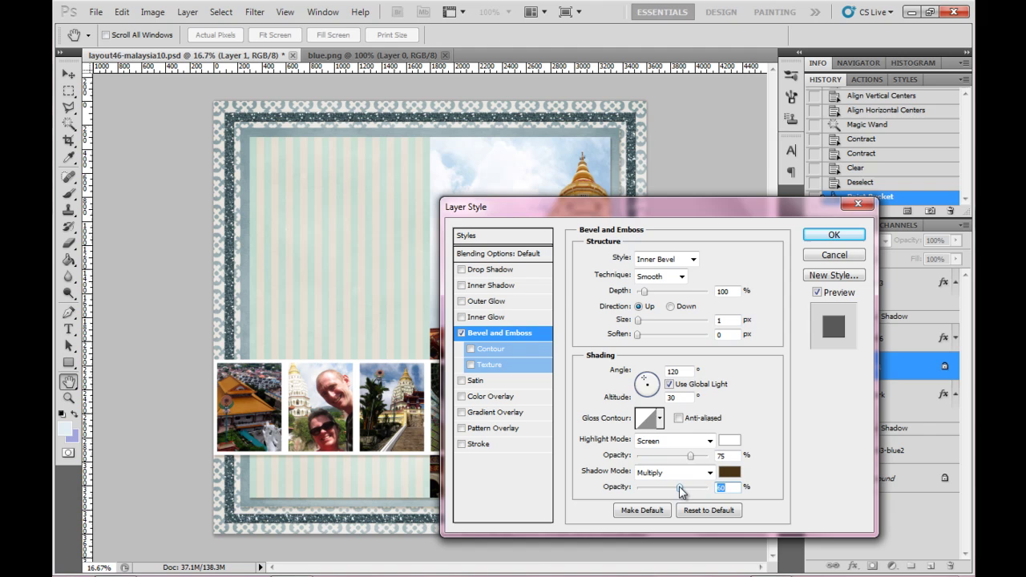
pyautogui.press('Return')
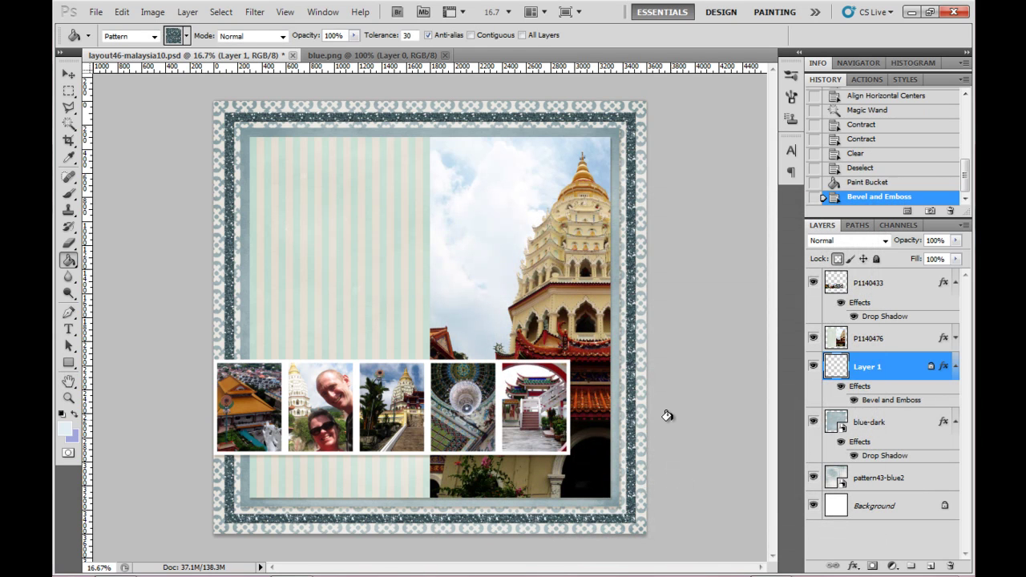
# - Close blue.png and open malaysia-palette.png from Explorer
pyautogui.click(445, 54)
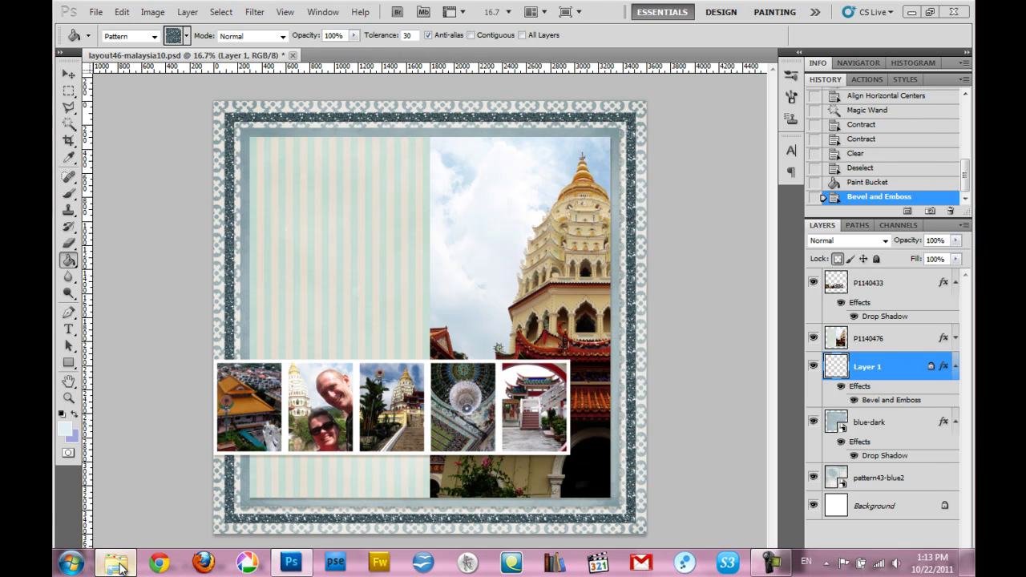
pyautogui.click(116, 565)
pyautogui.click(646, 247)
pyautogui.moveTo(646, 247); pyautogui.dragTo(955, 159)
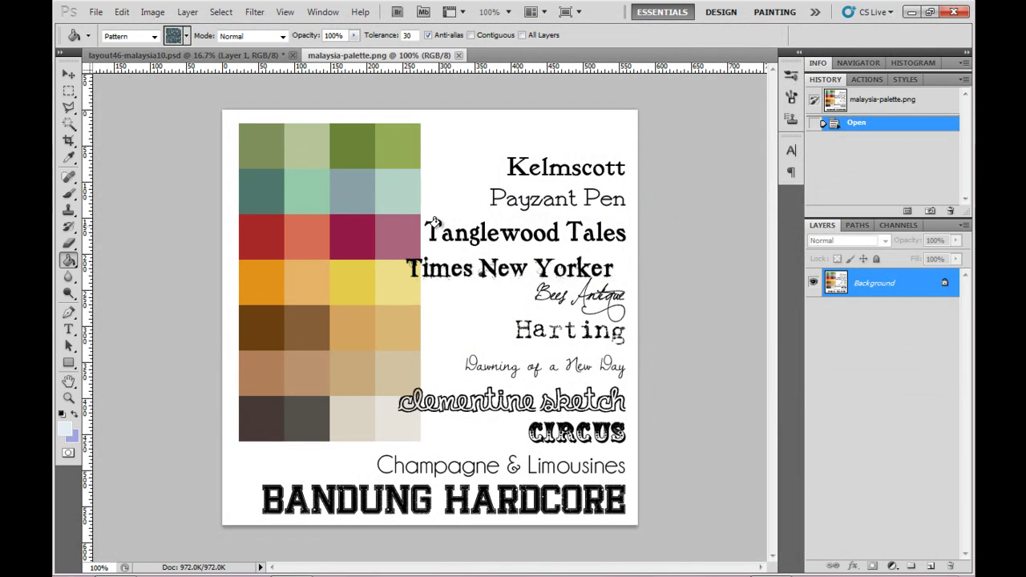
# - Sample the palette's blue-gray as the foreground colour and return to the layout
pyautogui.press('i')
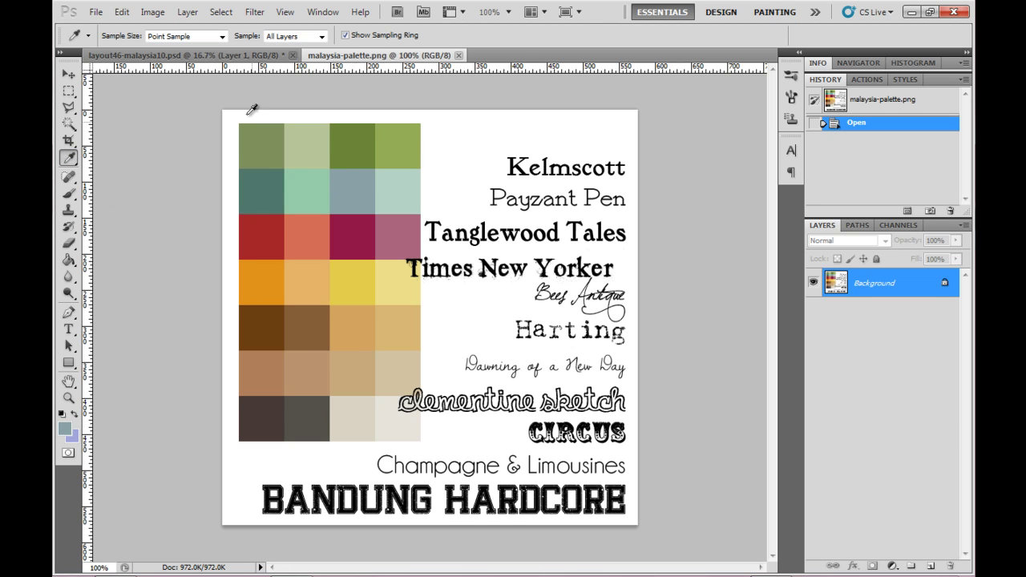
pyautogui.click(210, 58)
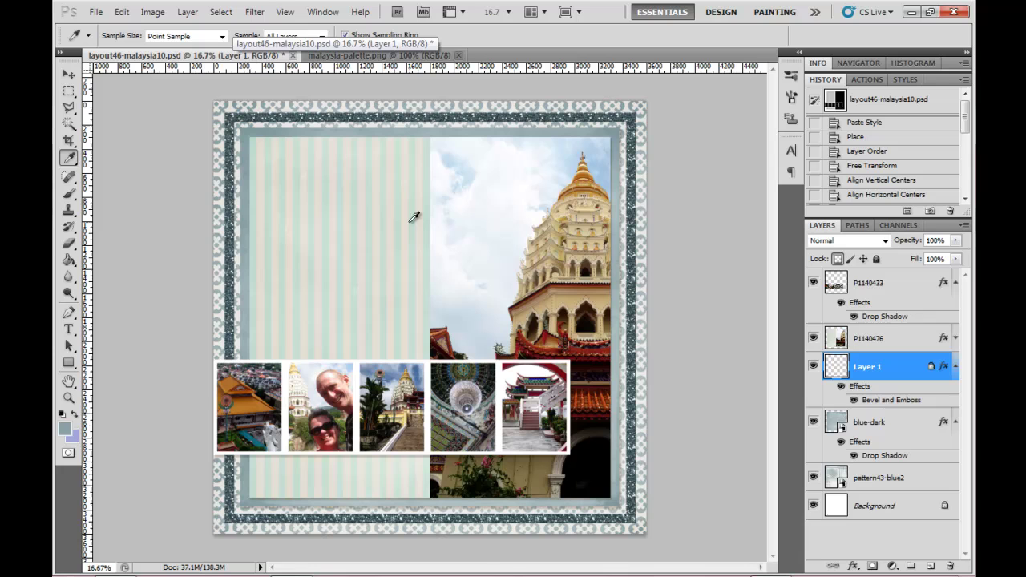
pyautogui.press('t')
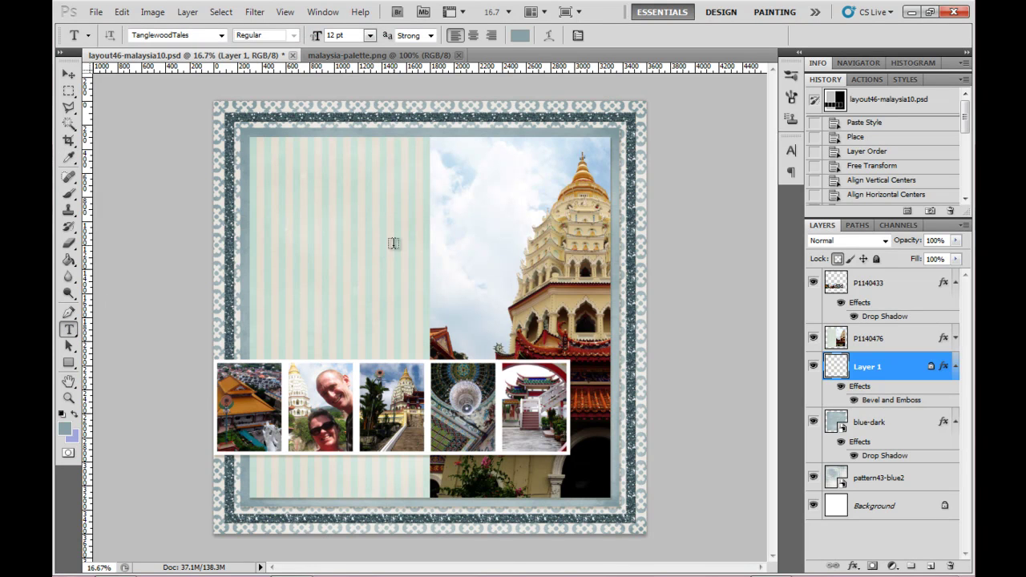
# - Type 'temple of supreme blis' on the striped panel and stack its layer above P1140476
pyautogui.click(292, 250)
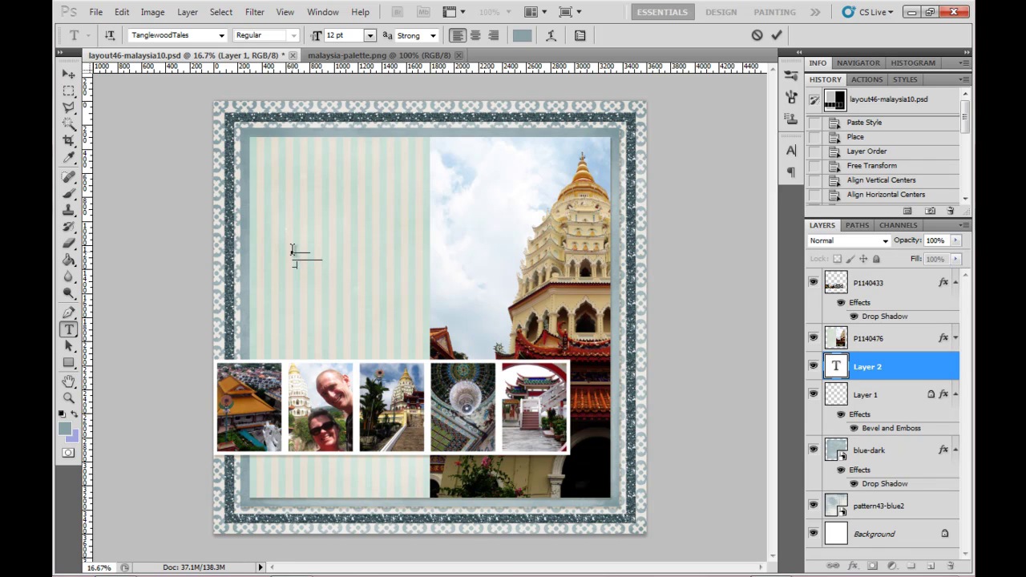
pyautogui.click(69, 75)
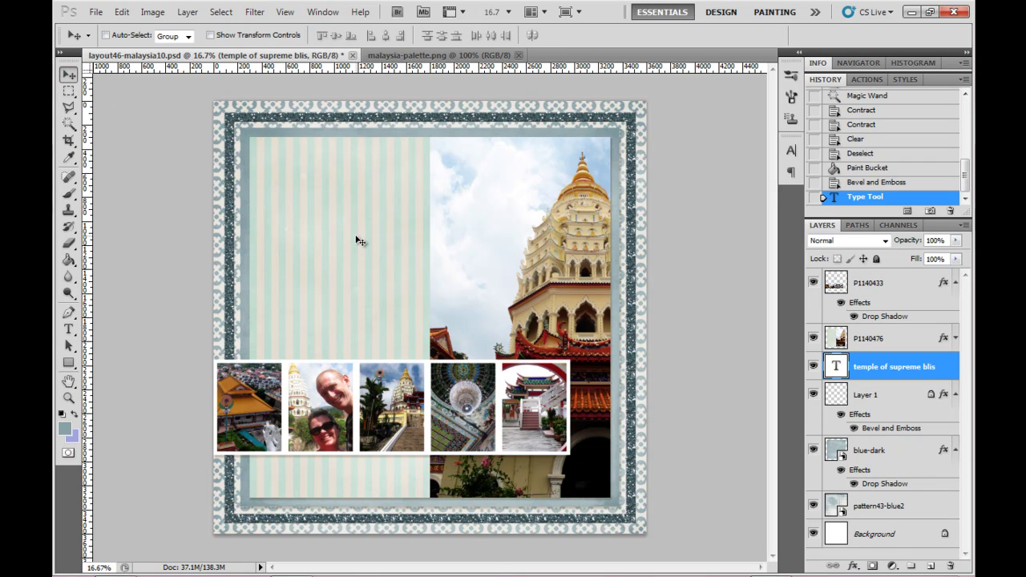
pyautogui.moveTo(889, 367); pyautogui.dragTo(891, 323)
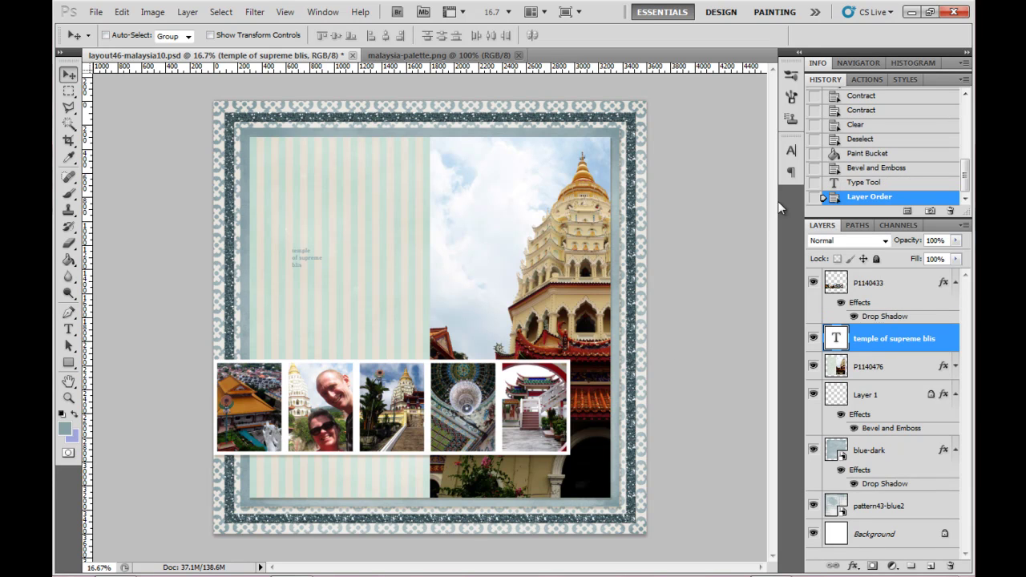
# - Colour the temple title blue-gray and set its size to 60 pt in the Character panel
pyautogui.click(790, 151)
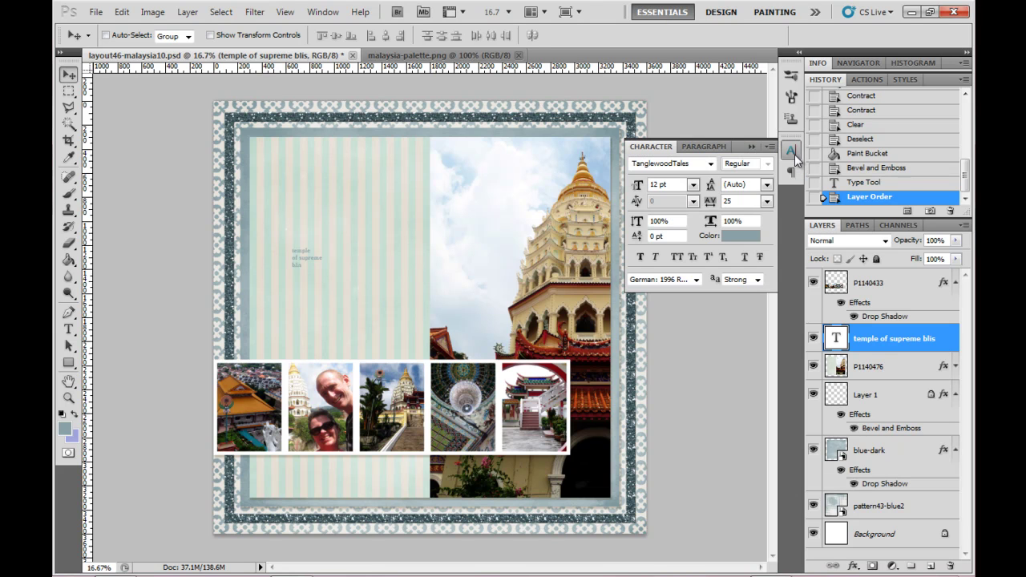
pyautogui.press('i')
pyautogui.click(736, 236)
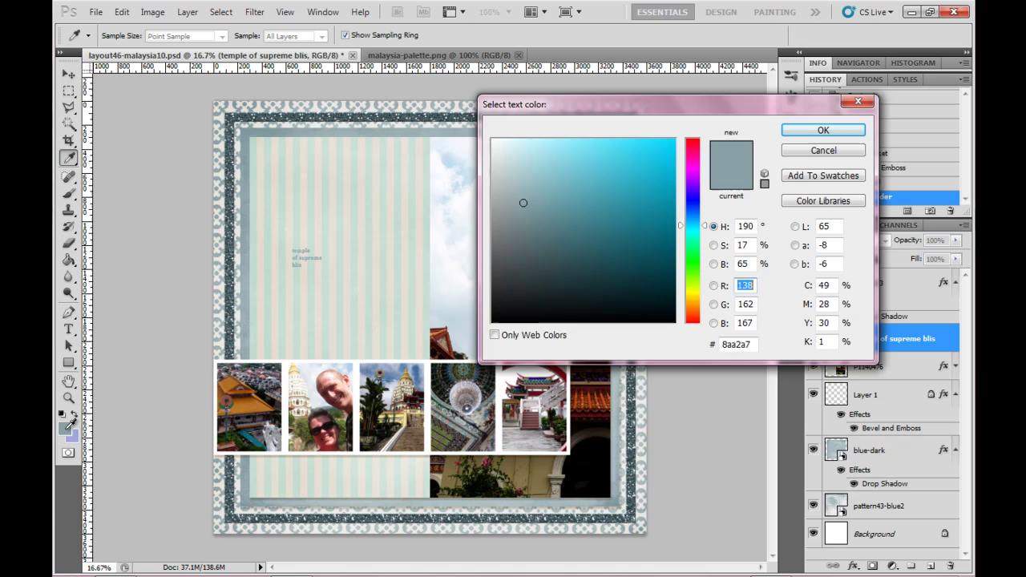
pyautogui.press('Return')
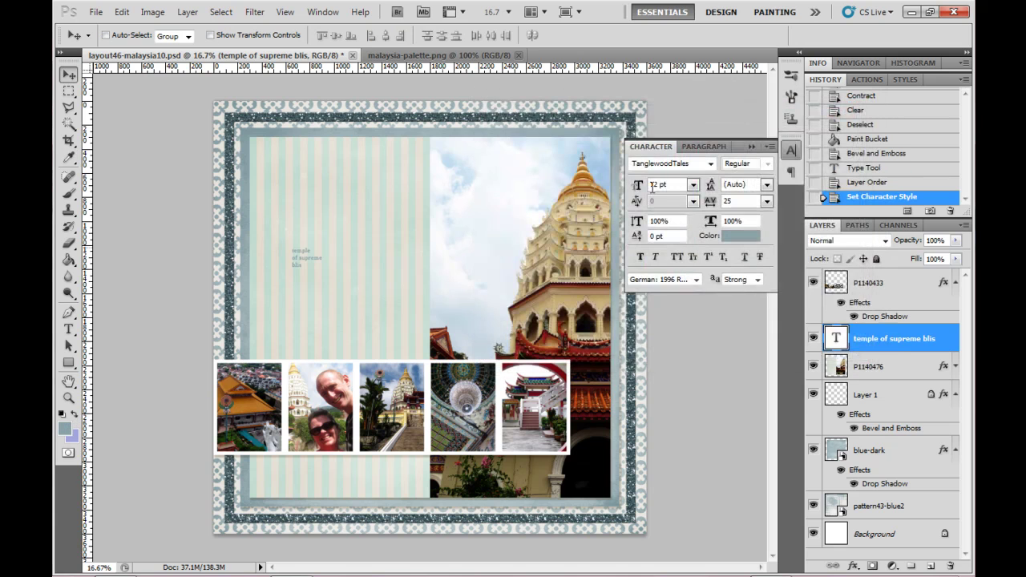
pyautogui.click(694, 165)
pyautogui.click(694, 185)
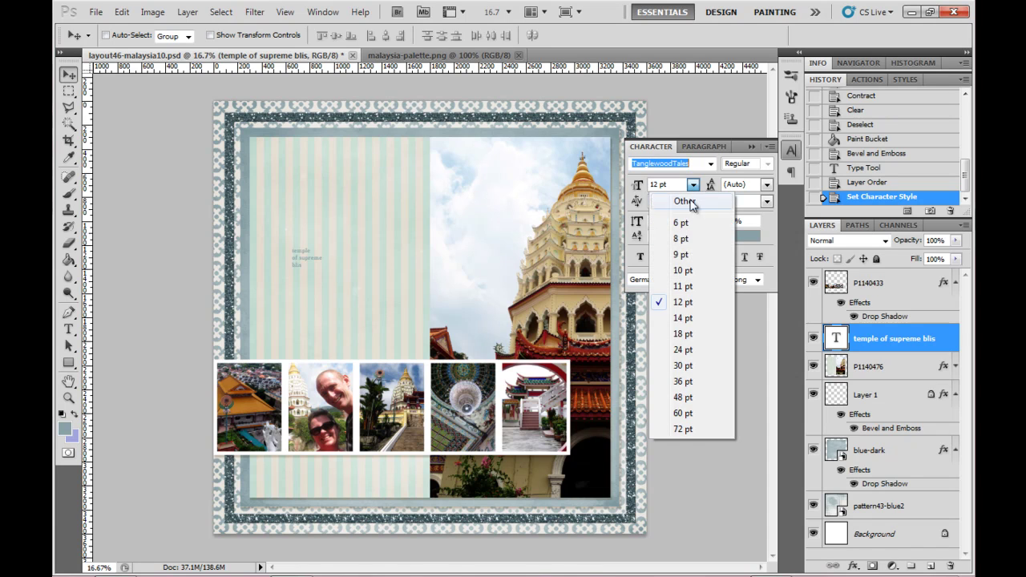
pyautogui.click(693, 411)
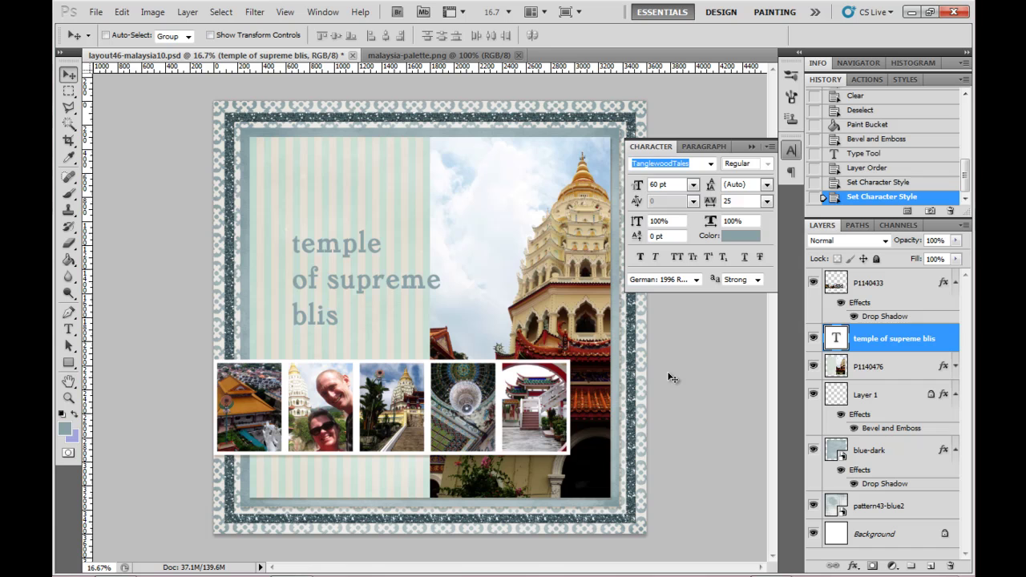
pyautogui.click(319, 283)
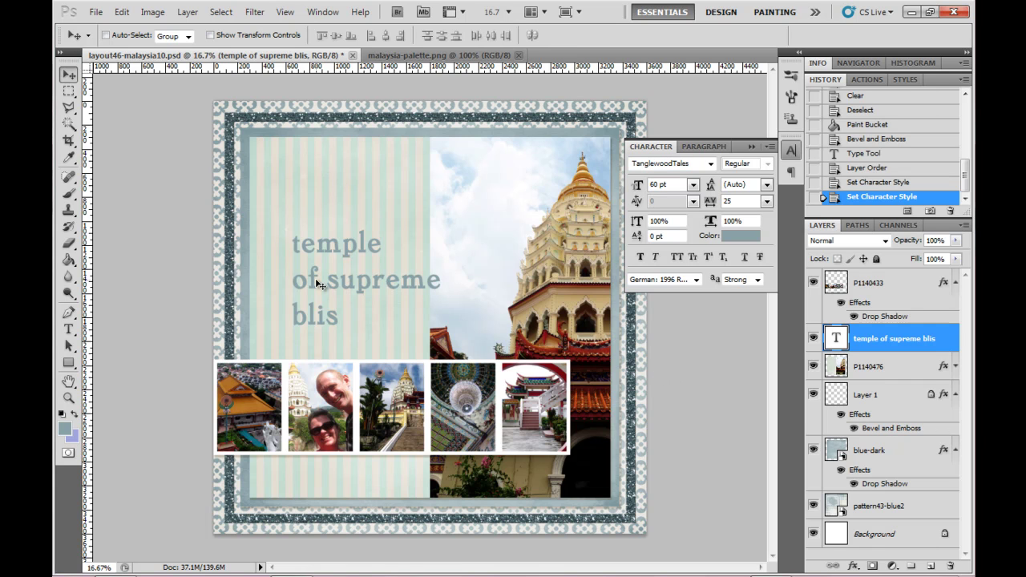
# - Put 'supreme bliss' on its own line and set 'temple of' leading to 54 pt
pyautogui.click(68, 329)
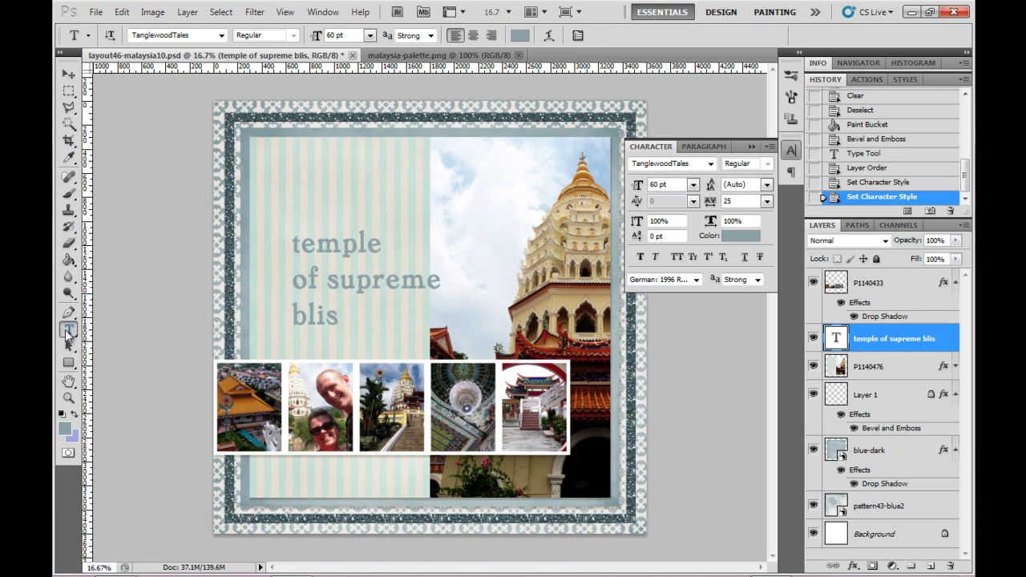
pyautogui.click(326, 278)
pyautogui.press('Return')
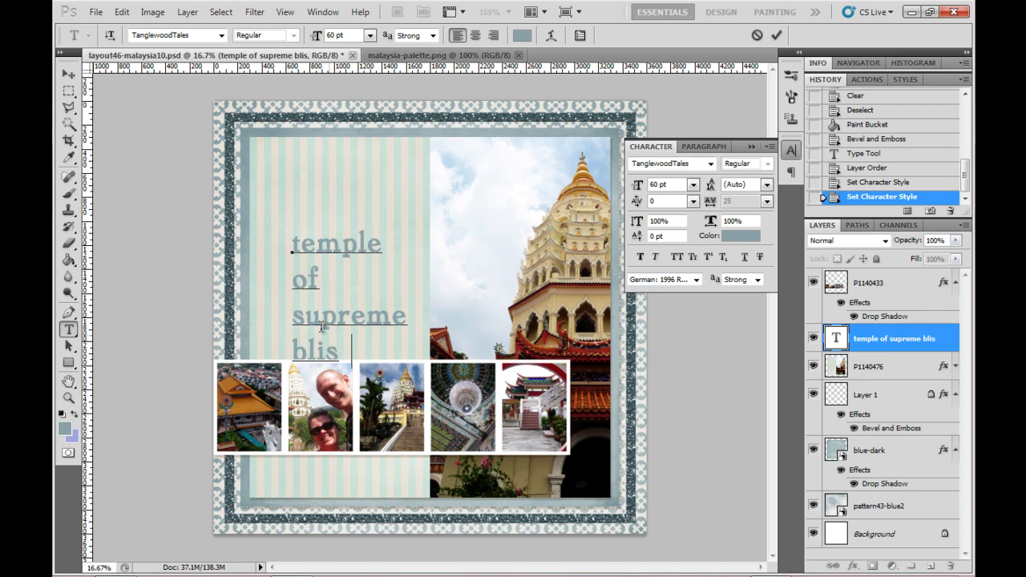
pyautogui.write('s')
pyautogui.moveTo(295, 245); pyautogui.dragTo(365, 276)
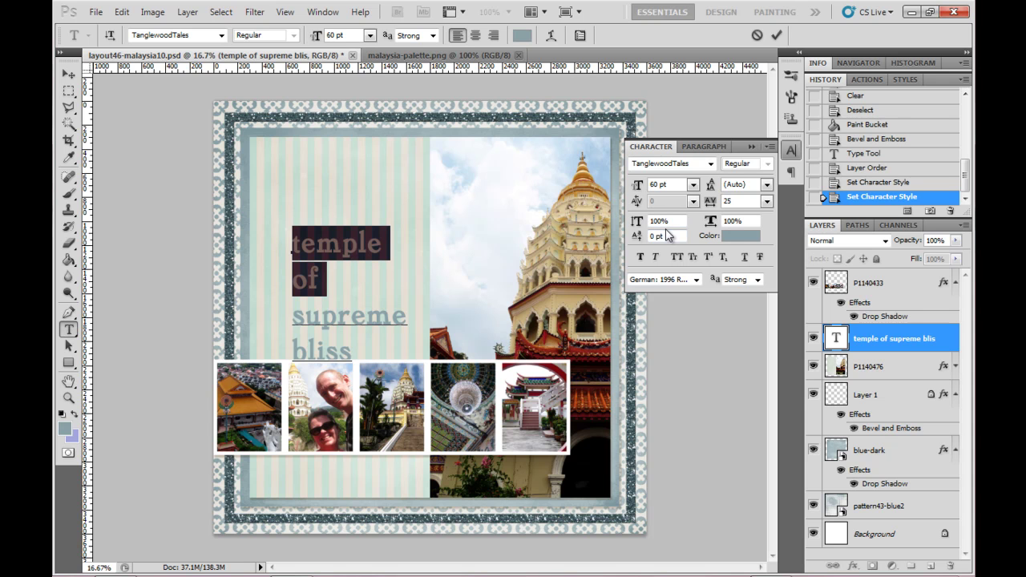
pyautogui.click(767, 185)
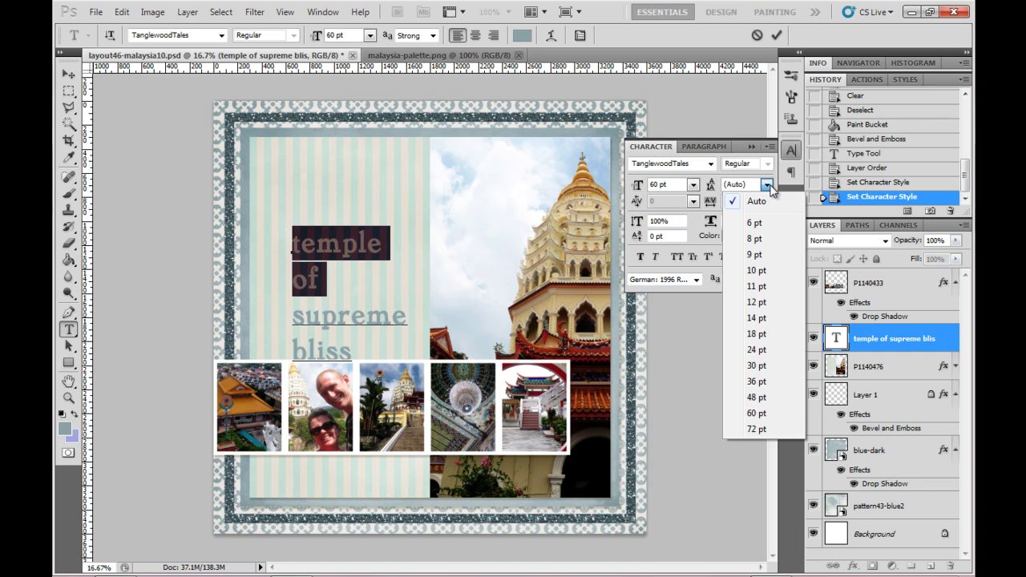
pyautogui.click(772, 401)
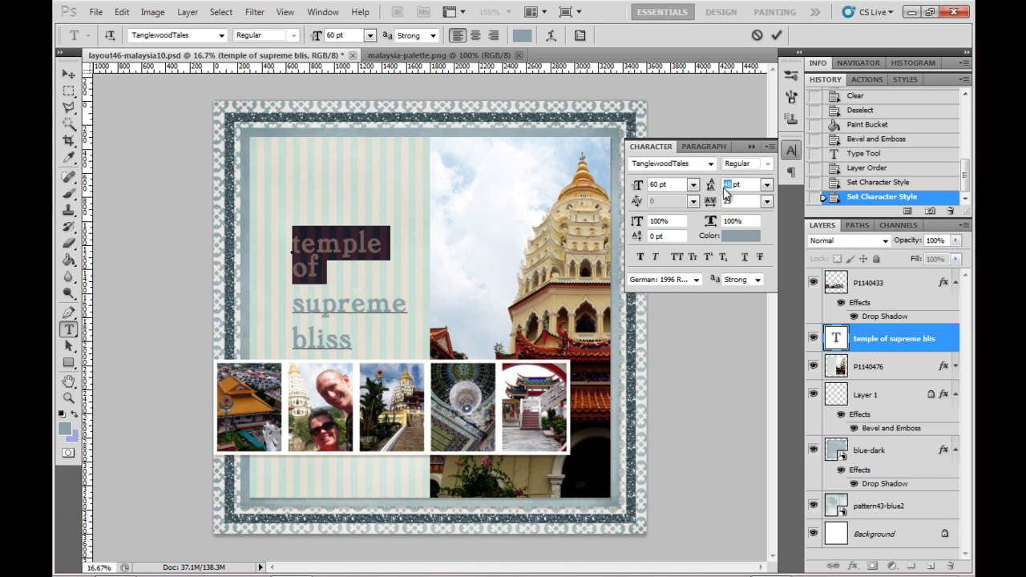
pyautogui.write('54')
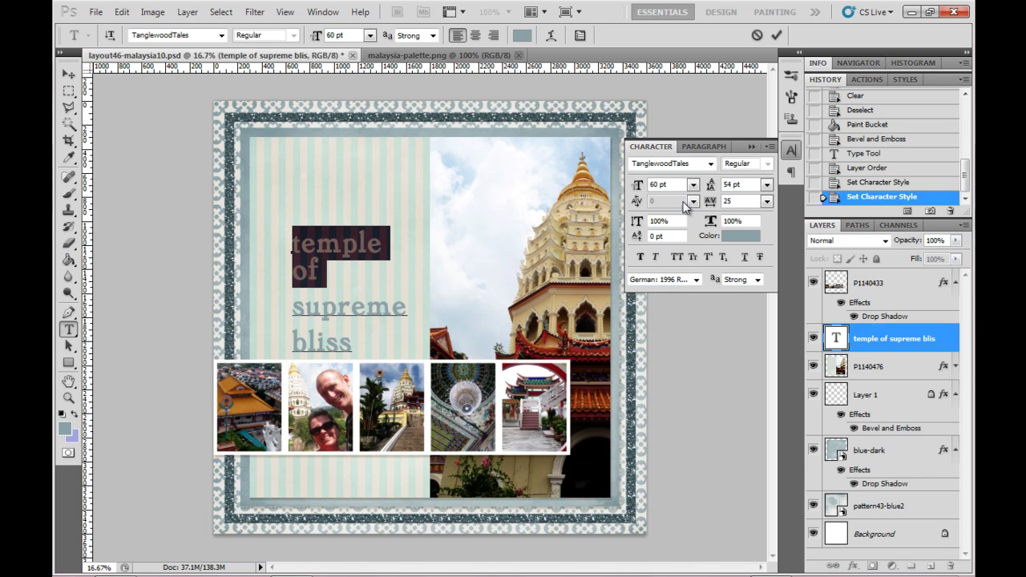
# - Enlarge 'supreme bliss' to 100 pt and move the title up-left so it shows
pyautogui.click(338, 307)
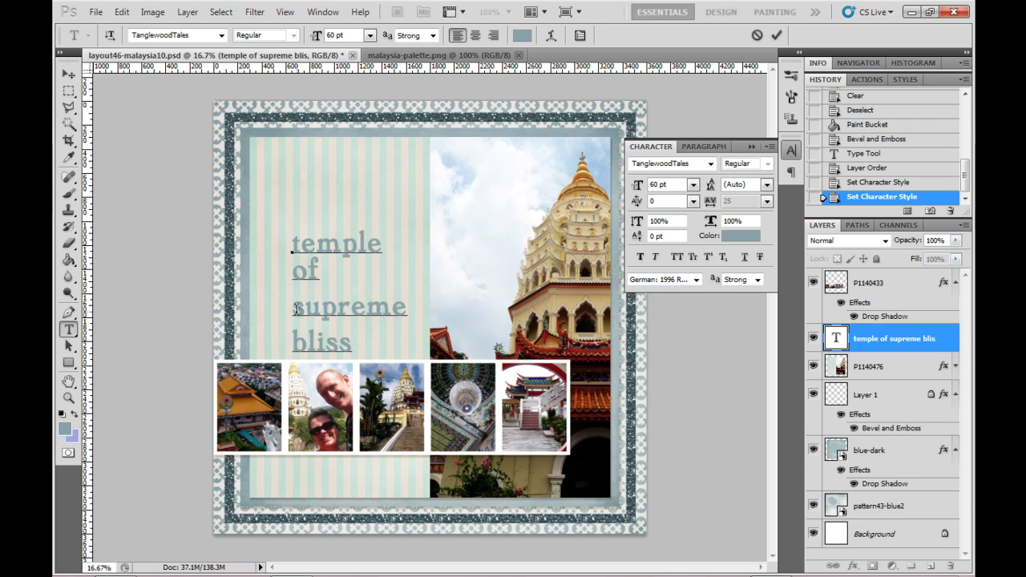
pyautogui.moveTo(295, 309); pyautogui.dragTo(352, 343)
pyautogui.click(692, 185)
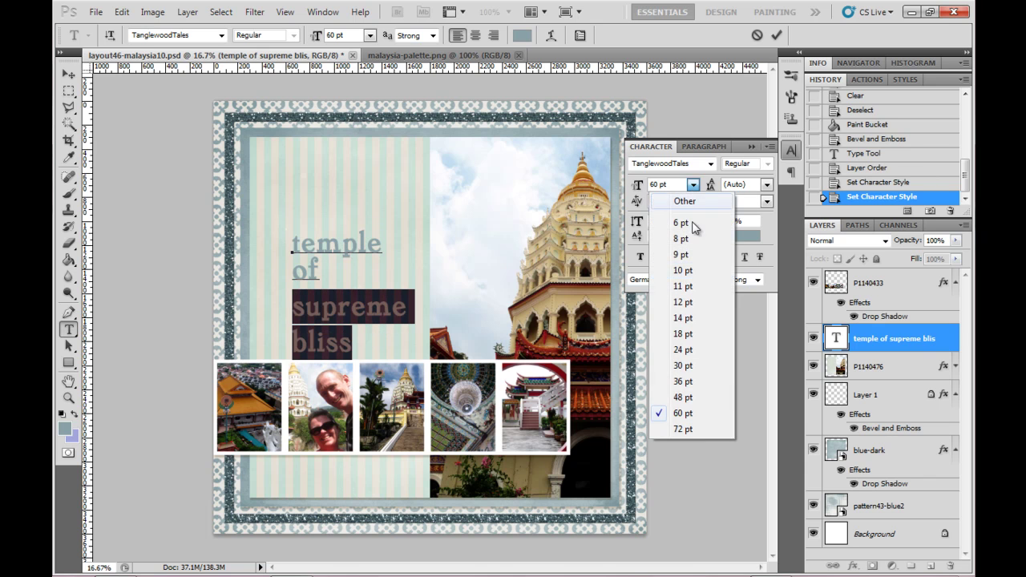
pyautogui.click(689, 430)
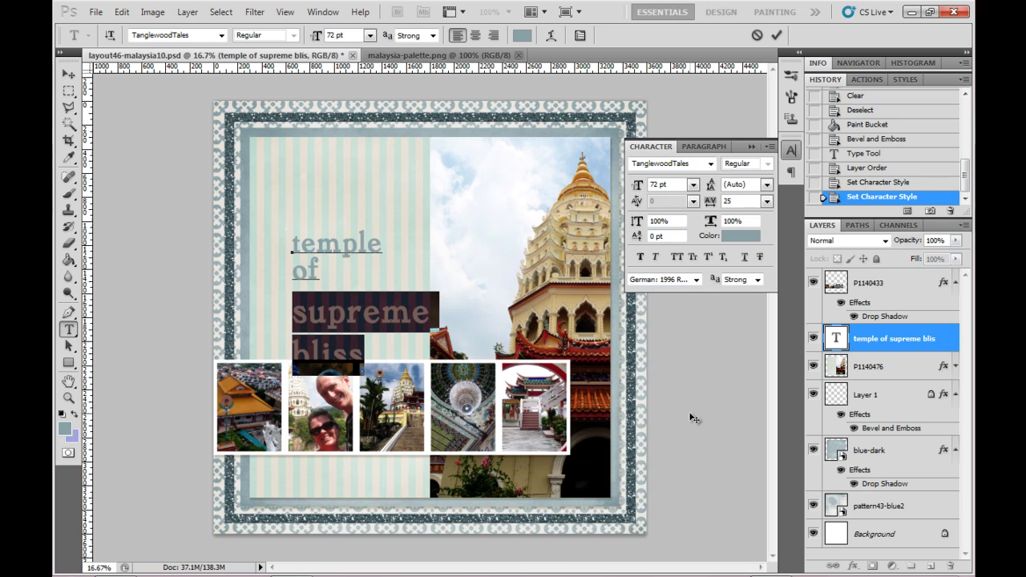
pyautogui.doubleClick(655, 185)
pyautogui.write('100')
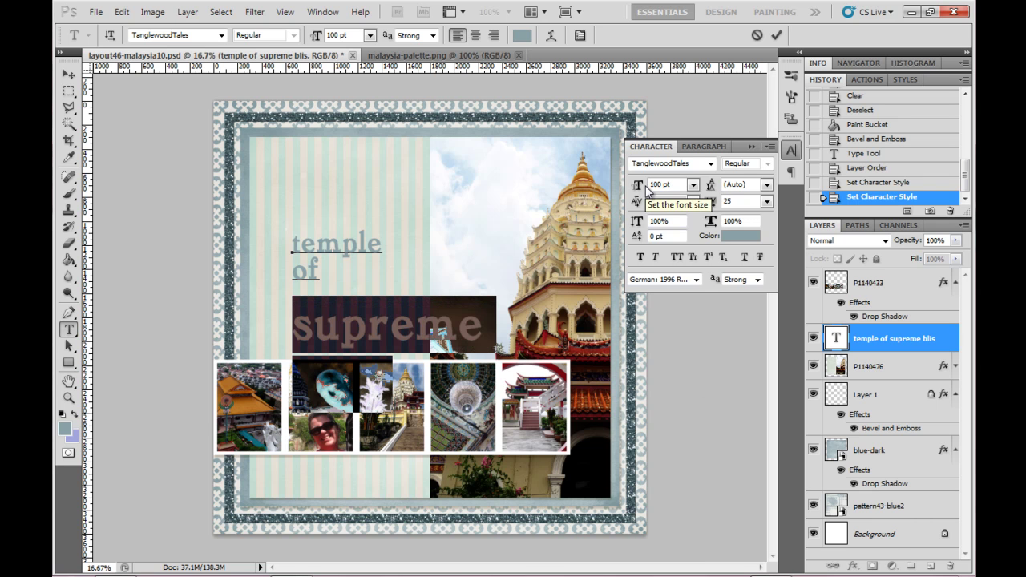
pyautogui.click(70, 75)
pyautogui.moveTo(417, 395); pyautogui.dragTo(356, 337)
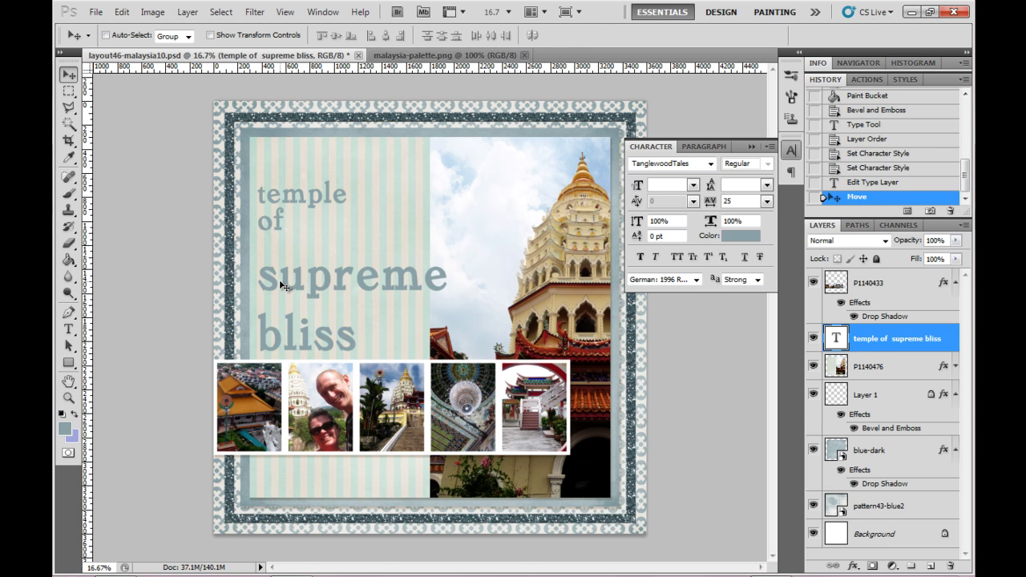
# - Reduce 'supreme bliss' to 84 pt
pyautogui.press('t')
pyautogui.moveTo(263, 277); pyautogui.dragTo(392, 346)
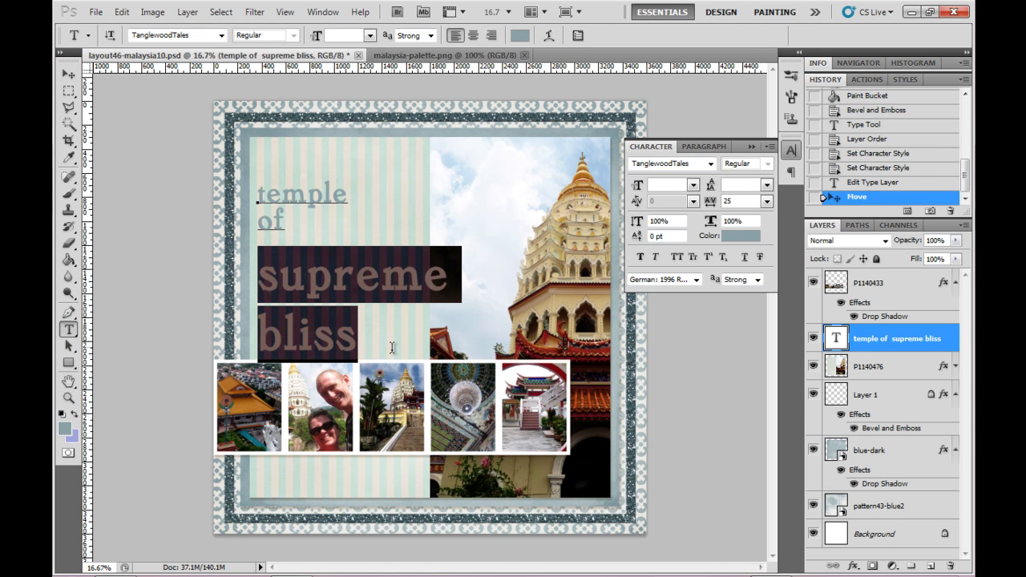
pyautogui.click(693, 184)
pyautogui.click(673, 200)
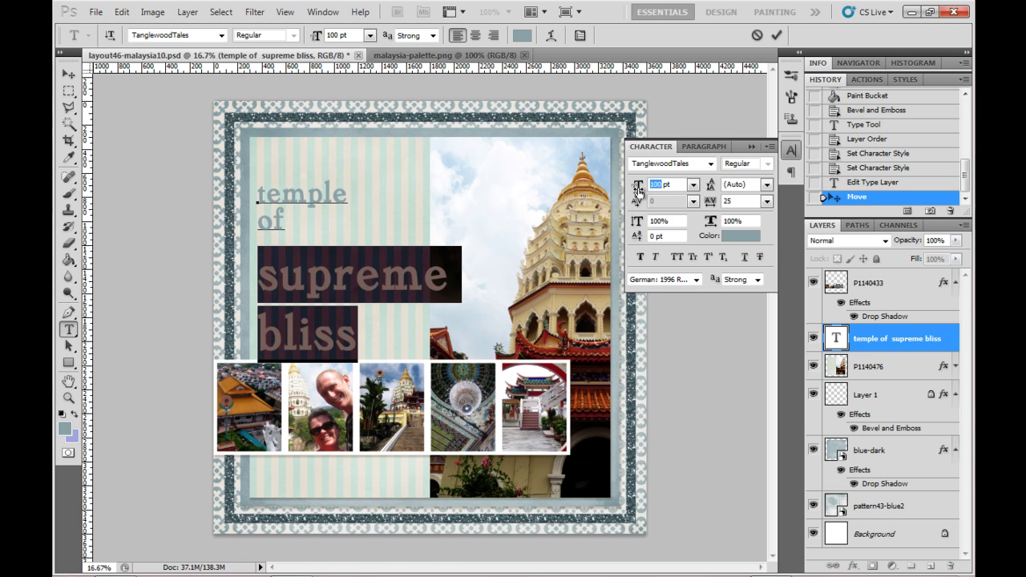
pyautogui.moveTo(637, 190); pyautogui.dragTo(624, 191)
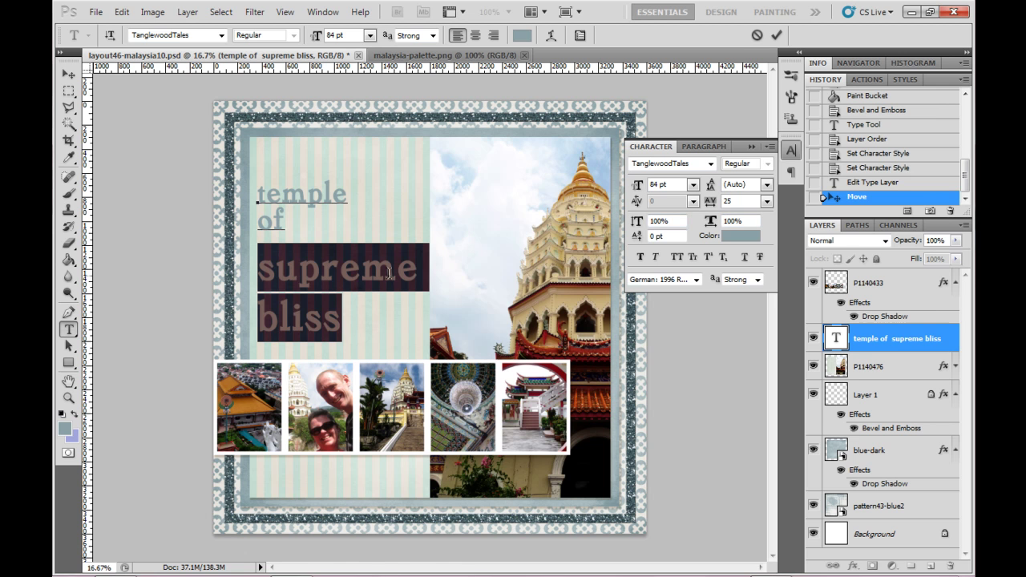
# - Try 60 pt, then 72 pt leading on the whole title
pyautogui.moveTo(350, 303); pyautogui.dragTo(259, 190)
pyautogui.click(766, 184)
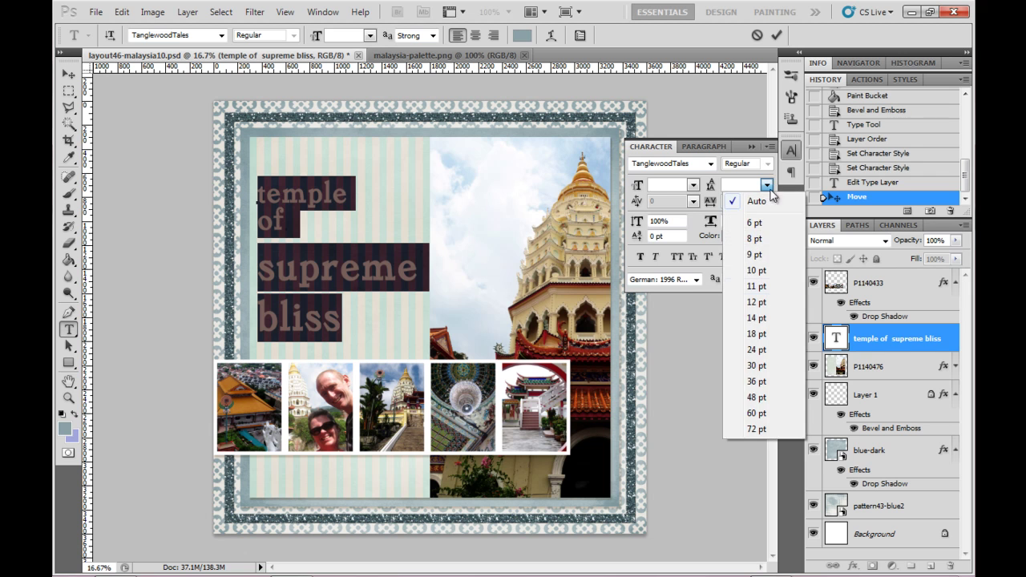
pyautogui.click(766, 410)
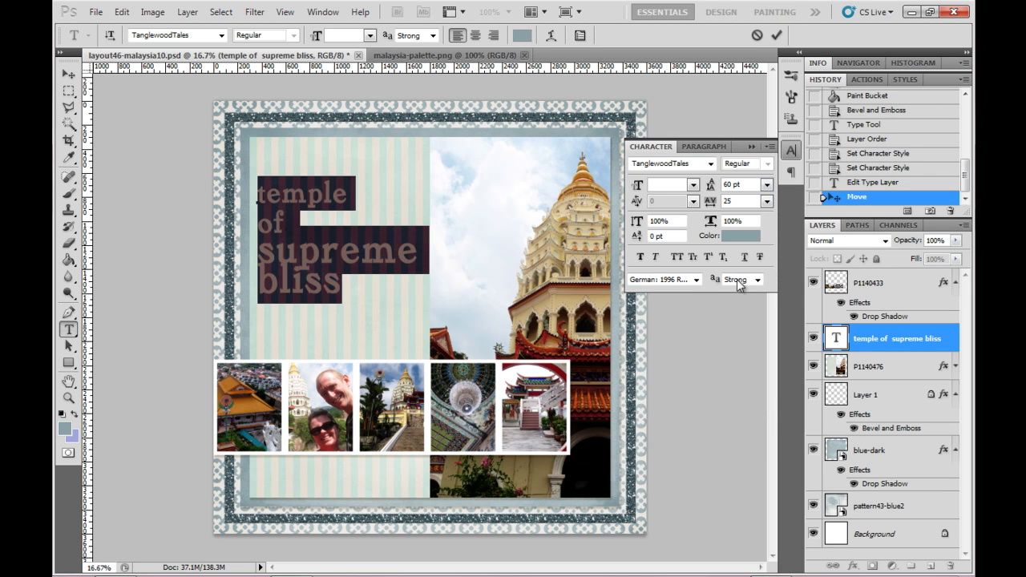
pyautogui.click(766, 184)
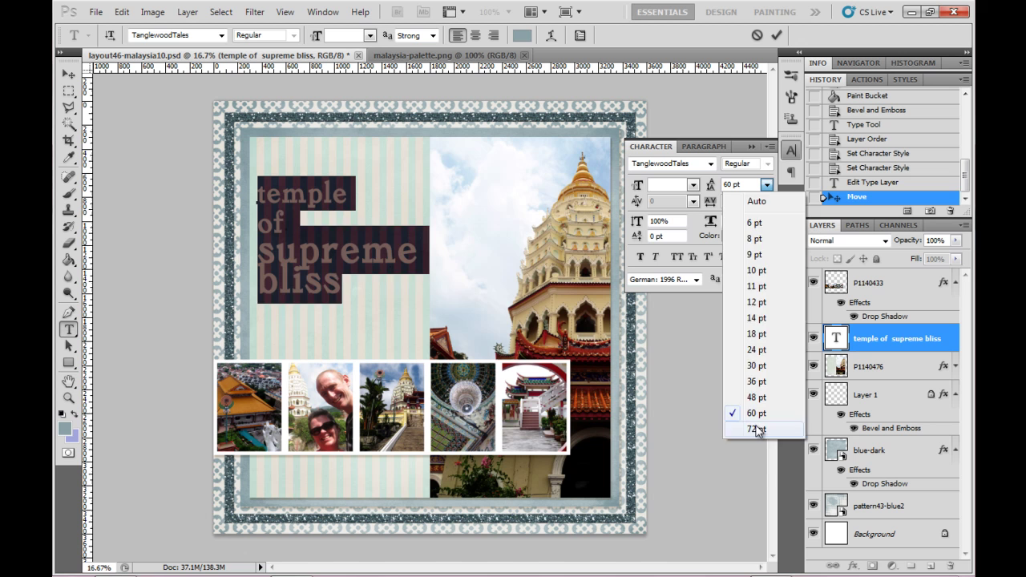
pyautogui.click(757, 429)
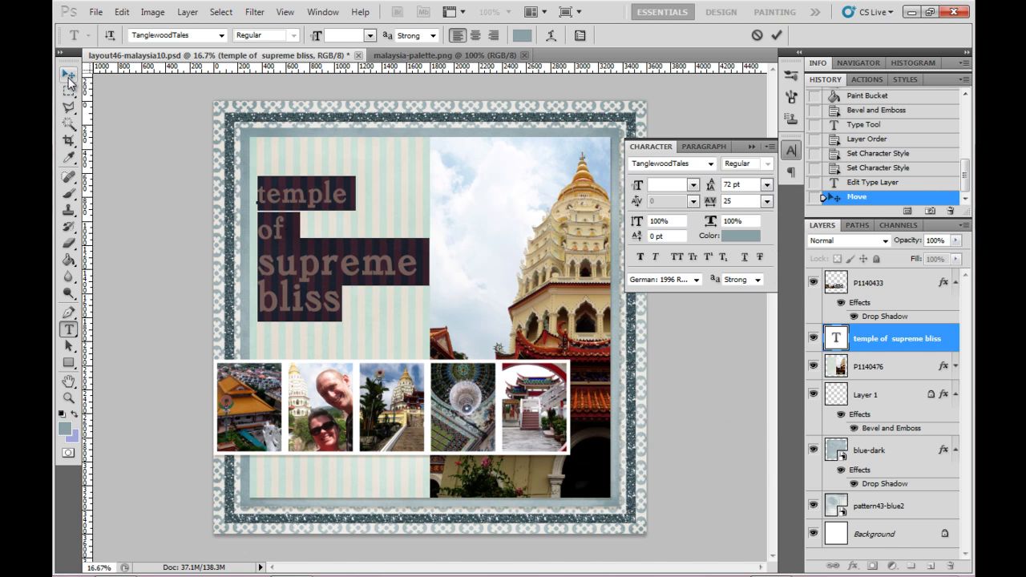
pyautogui.click(289, 231)
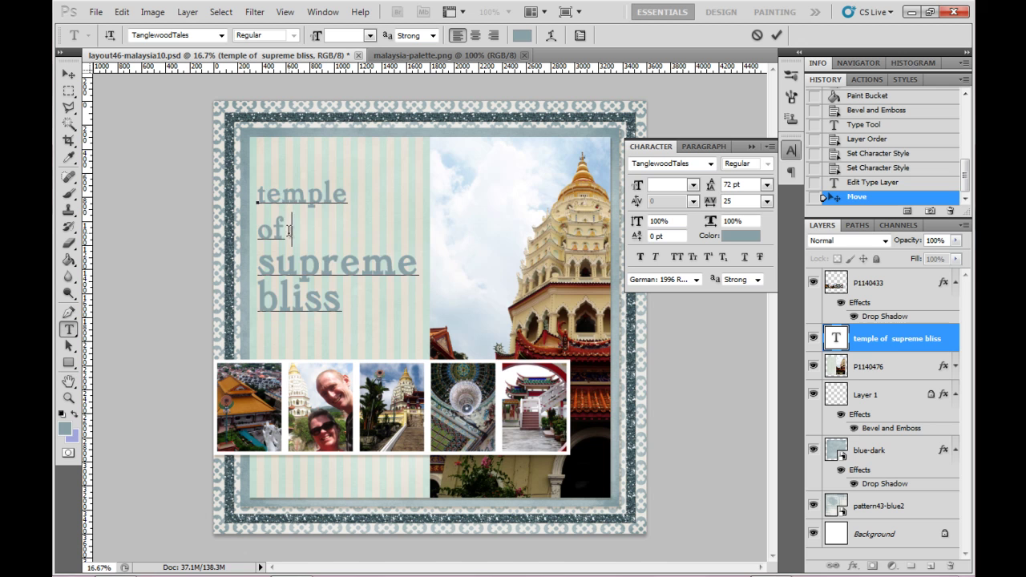
# - Tighten the 'temple of' leading to 54 pt and move the title lower on the page
pyautogui.moveTo(288, 231); pyautogui.dragTo(240, 196)
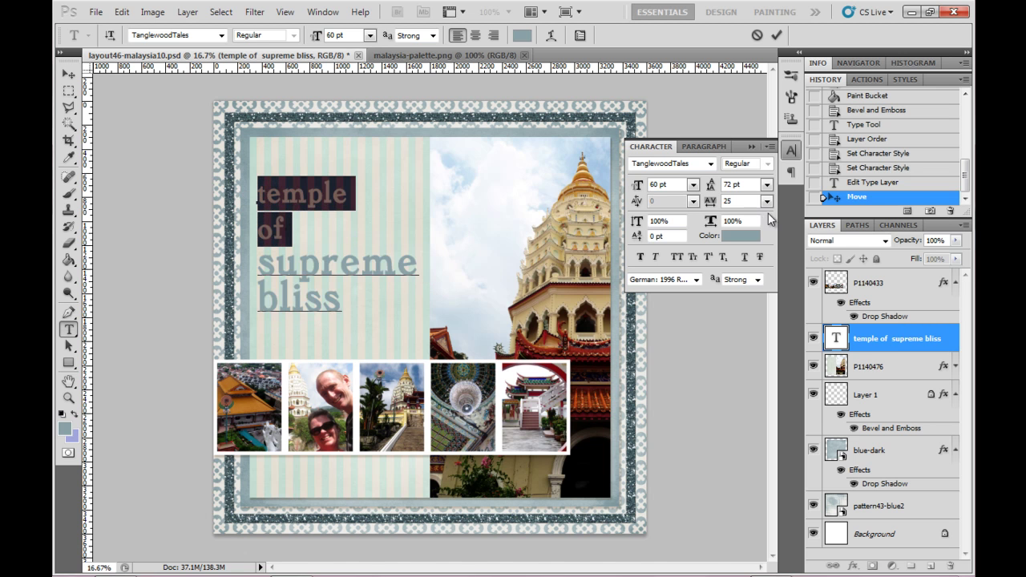
pyautogui.doubleClick(728, 185)
pyautogui.moveTo(708, 189); pyautogui.dragTo(556, 189)
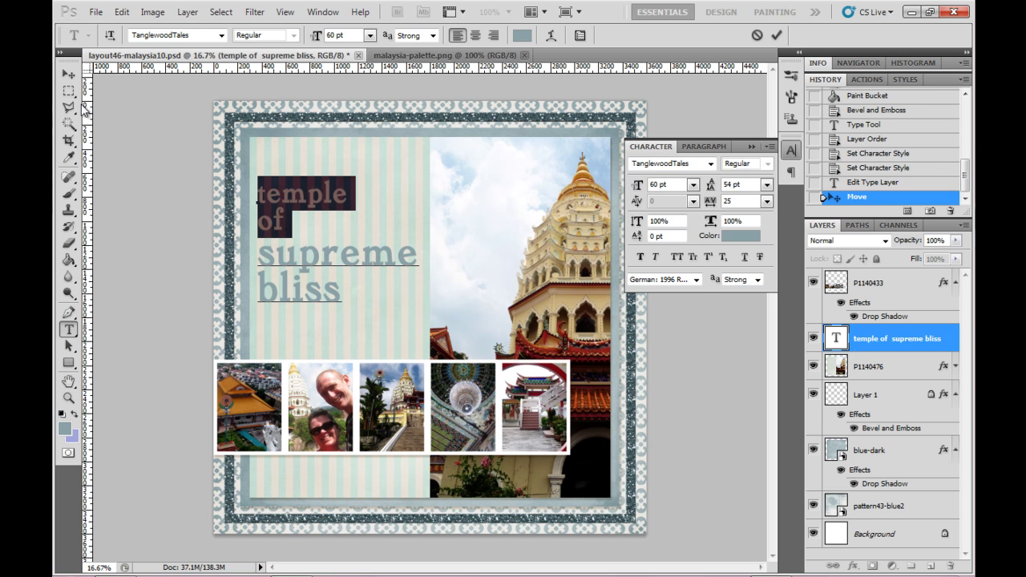
pyautogui.click(69, 74)
pyautogui.moveTo(351, 258); pyautogui.dragTo(351, 309)
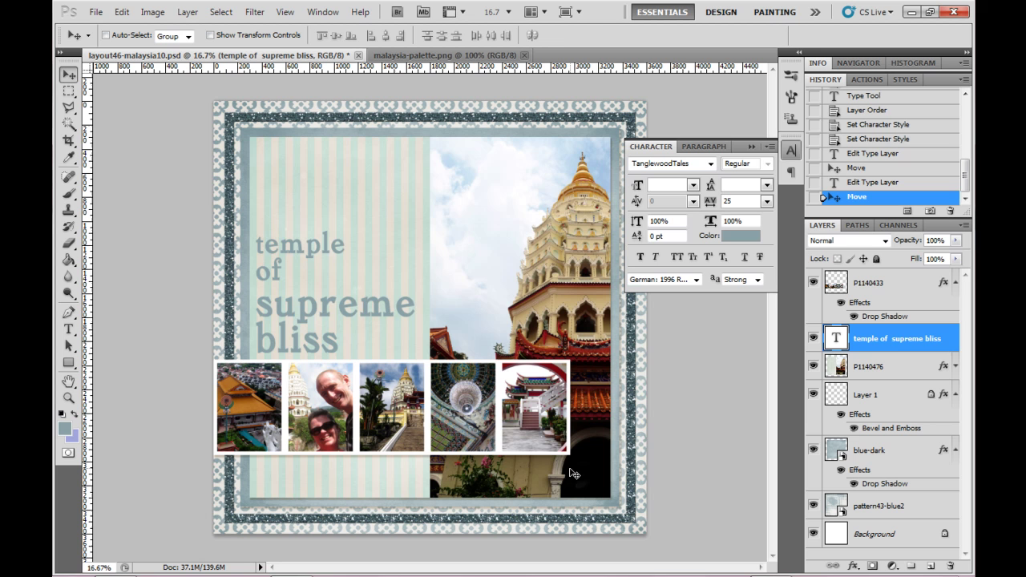
# - Type the caption 'Penang, Malaysia' below the photo strip
pyautogui.press('t')
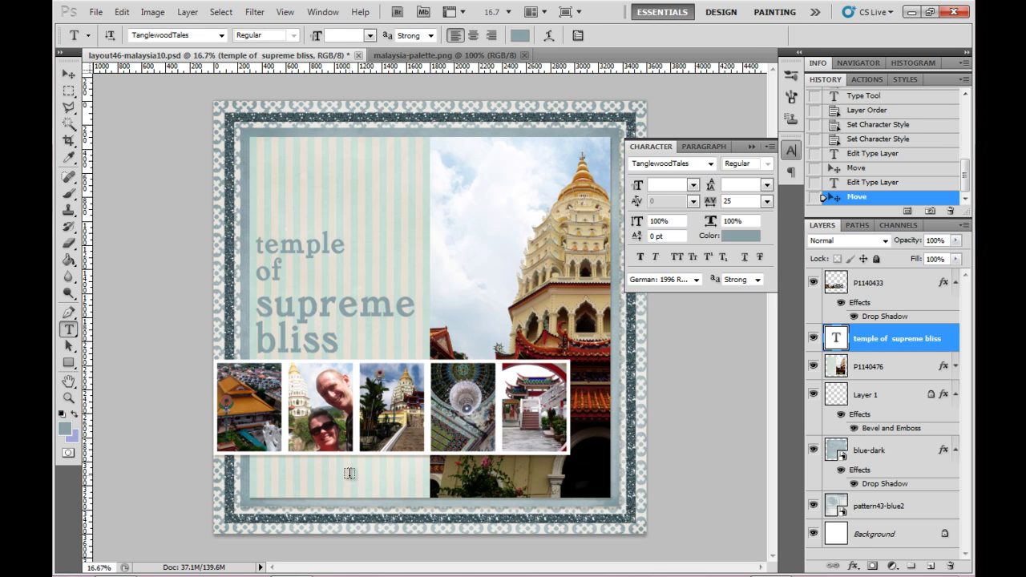
pyautogui.click(335, 479)
pyautogui.write('Pen')
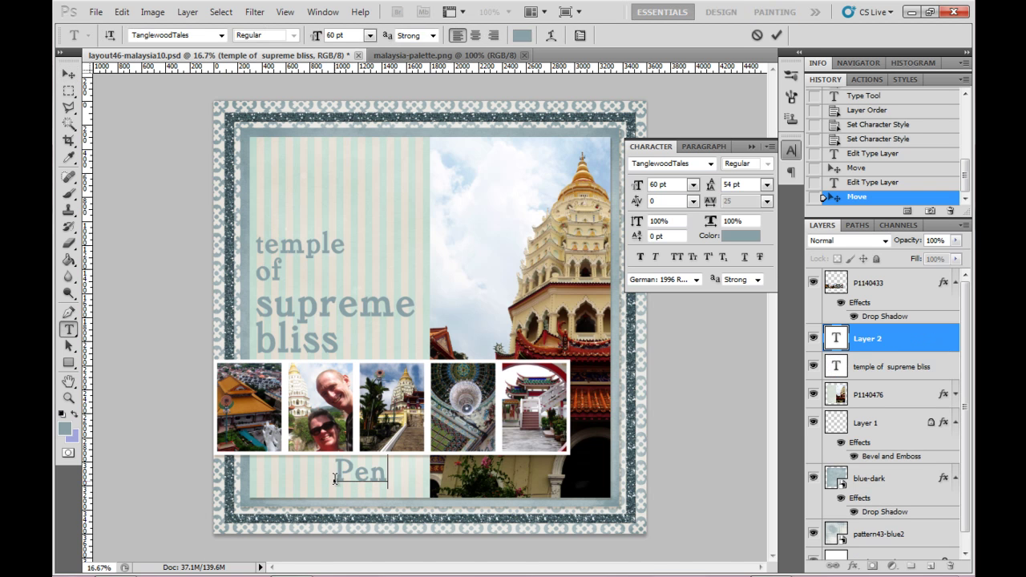
pyautogui.write('ang Malaysia')
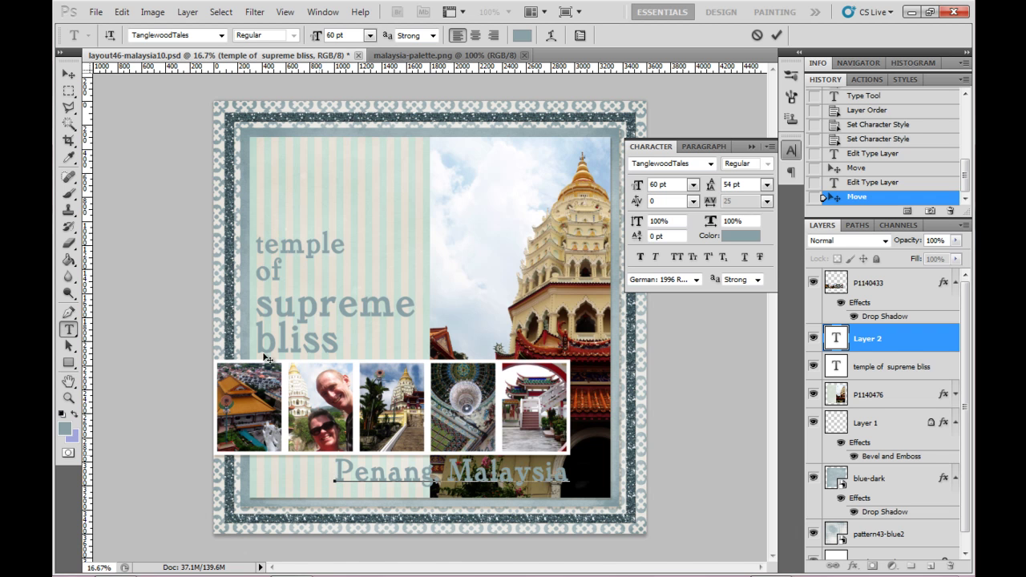
pyautogui.click(69, 74)
# - Change the caption font to Champagne & Limousines
pyautogui.click(697, 162)
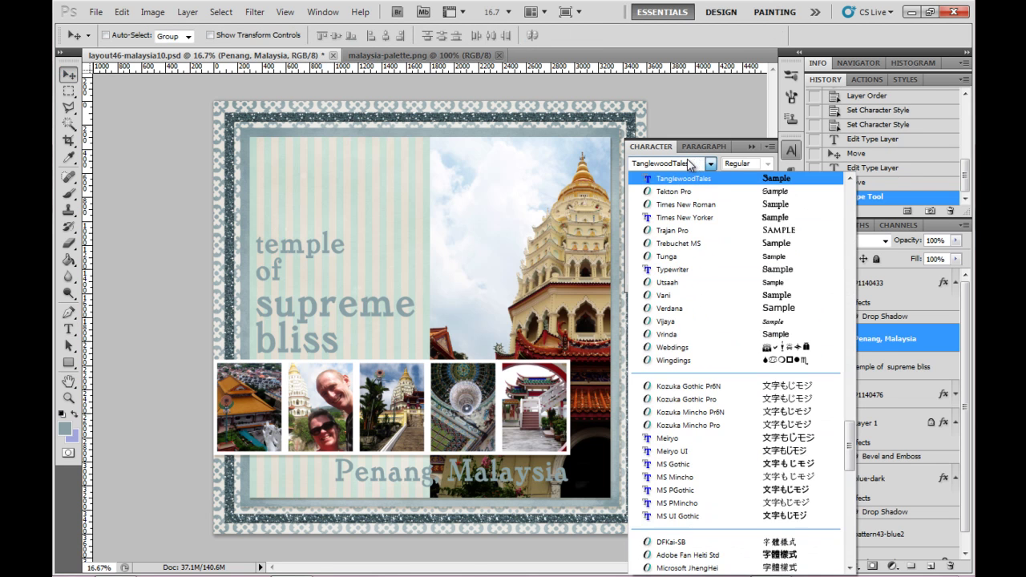
pyautogui.click(689, 163)
pyautogui.hotkey('ctrl', 'a')
pyautogui.click(691, 164)
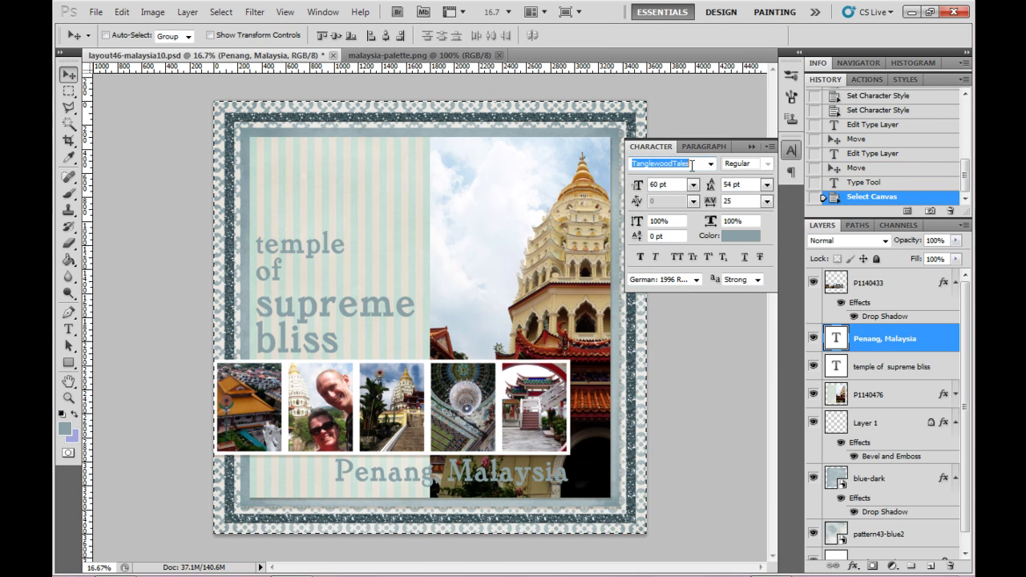
pyautogui.write('Champagne & Lim...')
pyautogui.press('Return')
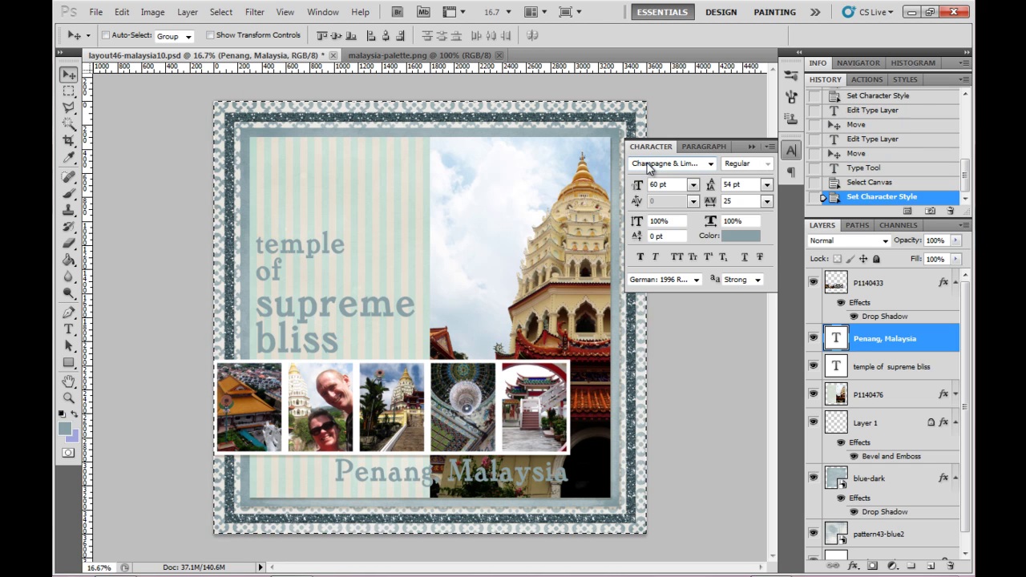
# - Size the caption to 36 pt, position it under the photo strip, and close the Character panel
pyautogui.click(693, 184)
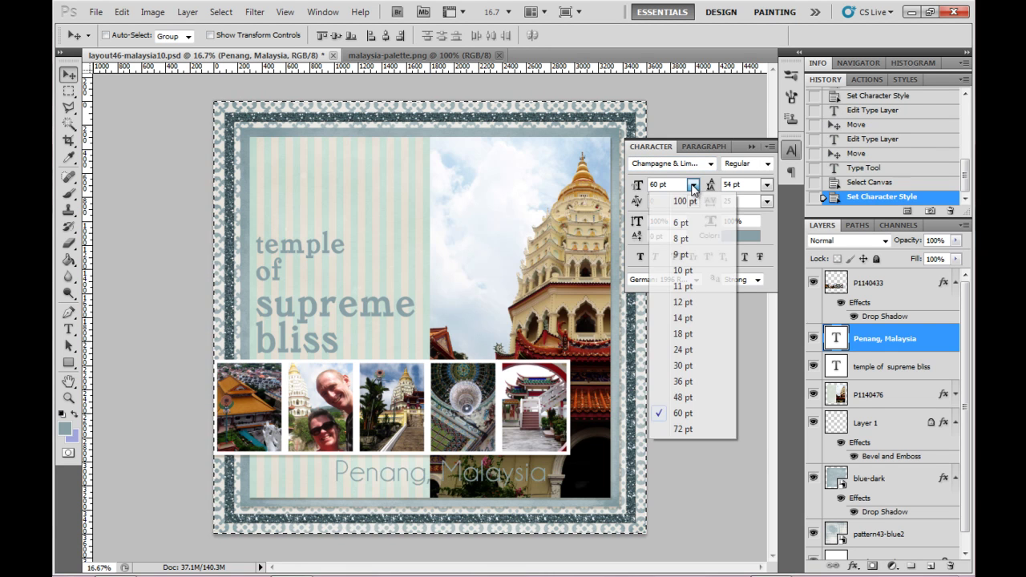
pyautogui.click(698, 397)
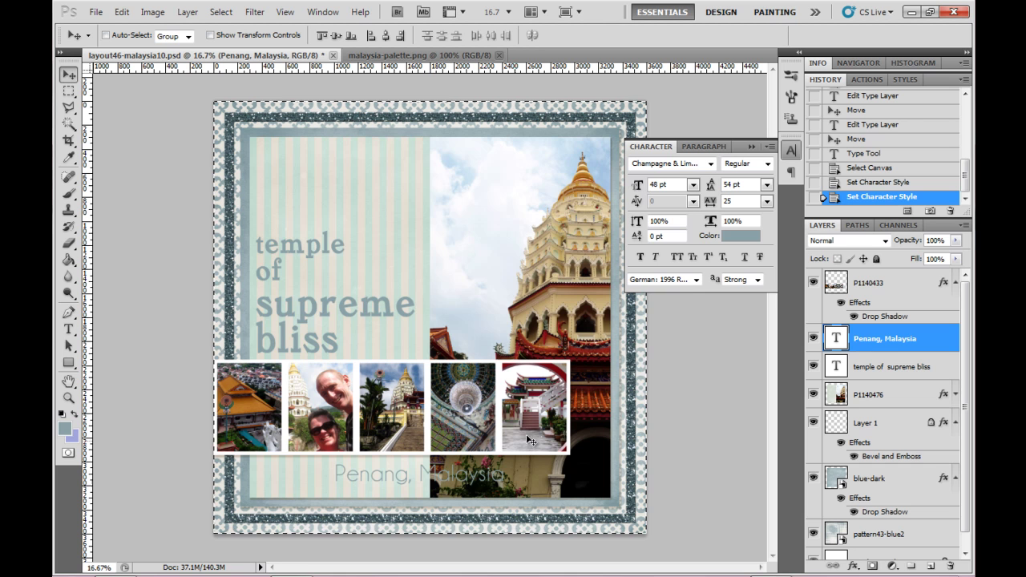
pyautogui.moveTo(474, 481); pyautogui.dragTo(396, 473)
pyautogui.hotkey('ctrl', 'd')
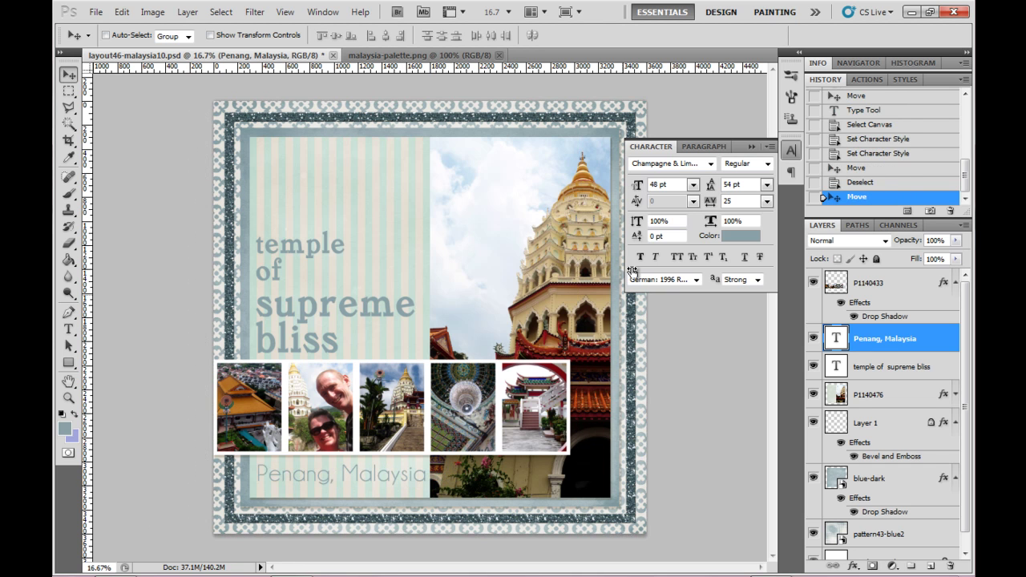
pyautogui.click(692, 185)
pyautogui.click(682, 380)
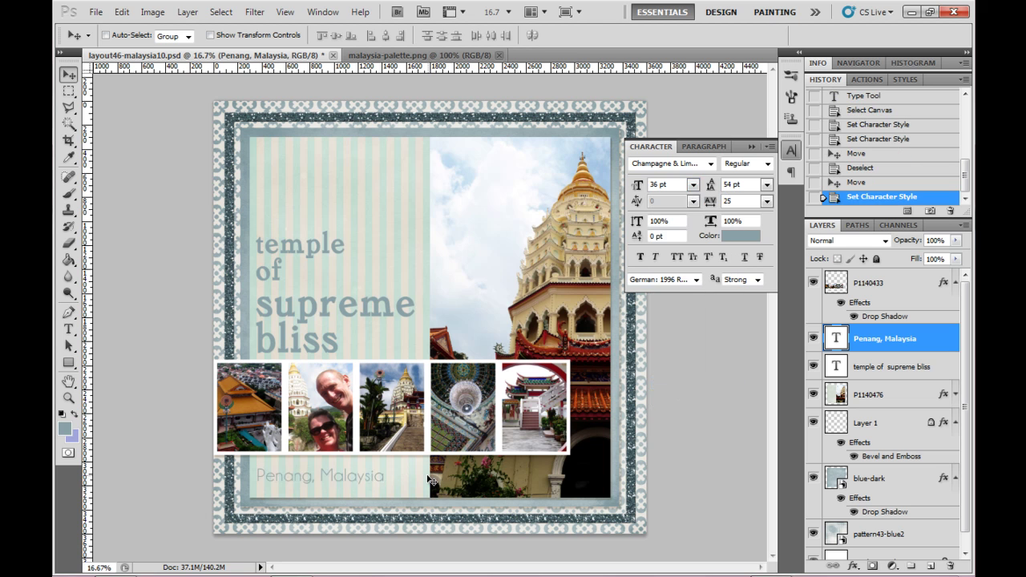
pyautogui.moveTo(366, 478); pyautogui.dragTo(410, 480)
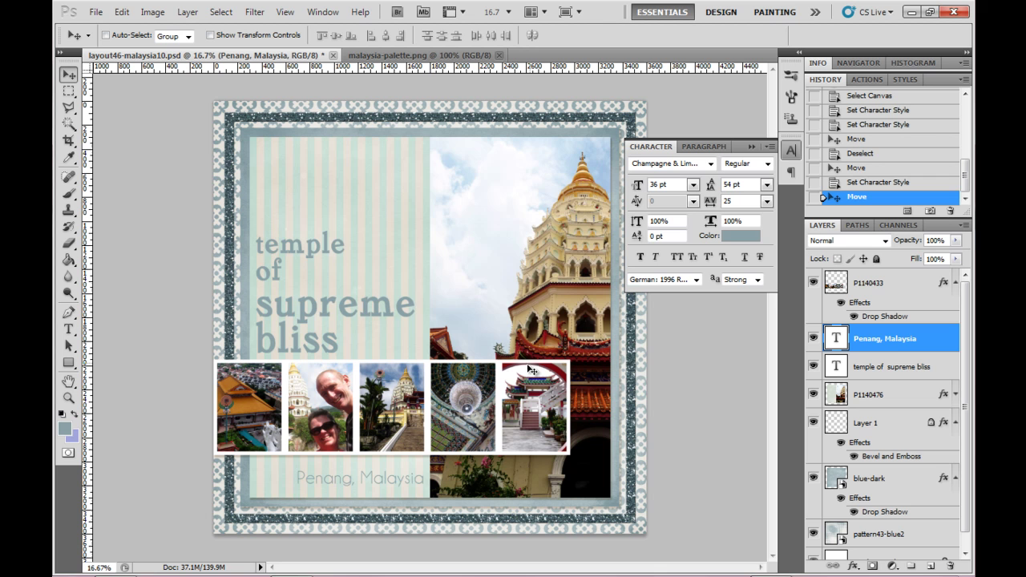
pyautogui.click(751, 146)
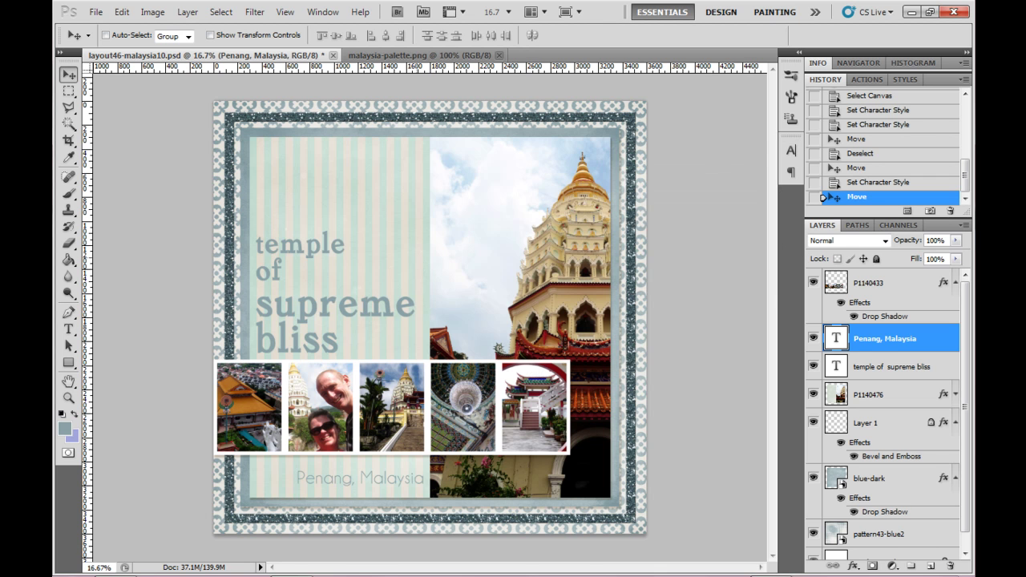
# - Place the flower-set11-a and flower-set11-b images onto the layout
pyautogui.moveTo(71, 563)
pyautogui.click(115, 564)
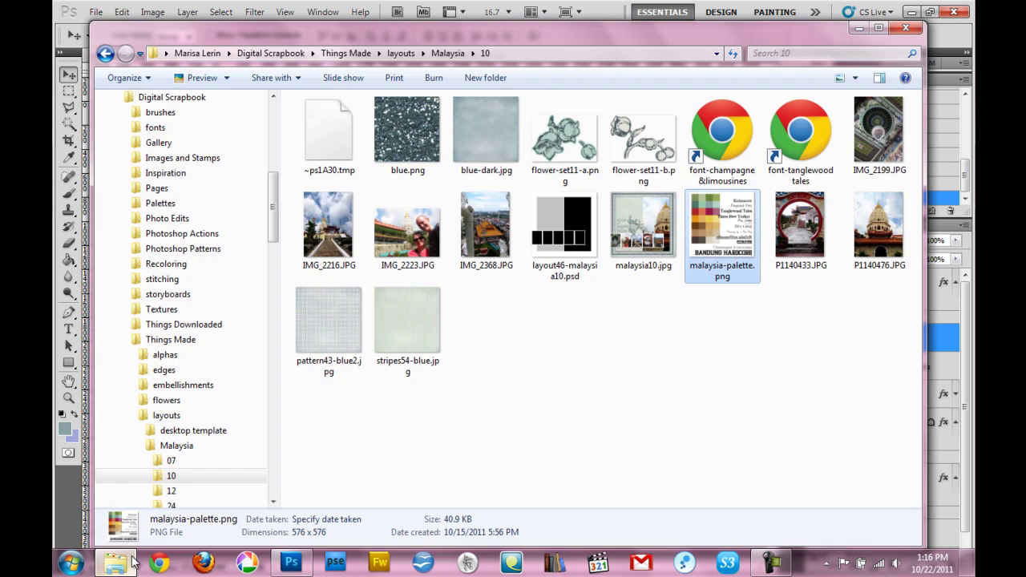
pyautogui.click(570, 132)
pyautogui.keyDown('ctrl'); pyautogui.click(654, 136); pyautogui.keyUp('ctrl')
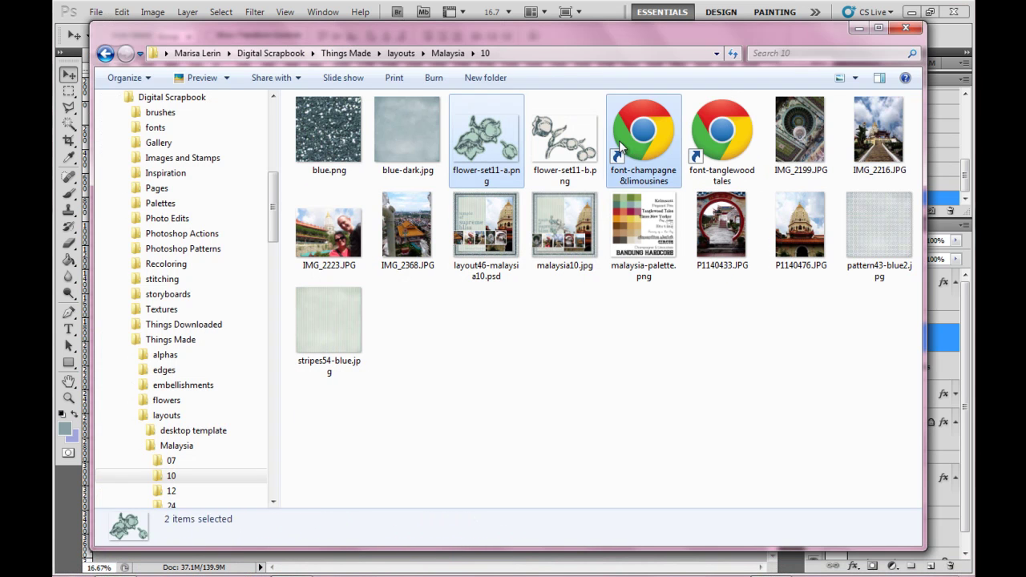
pyautogui.keyDown('ctrl'); pyautogui.click(655, 138); pyautogui.keyUp('ctrl')
pyautogui.keyDown('ctrl'); pyautogui.click(565, 135); pyautogui.keyUp('ctrl')
pyautogui.moveTo(508, 140); pyautogui.dragTo(543, 479)
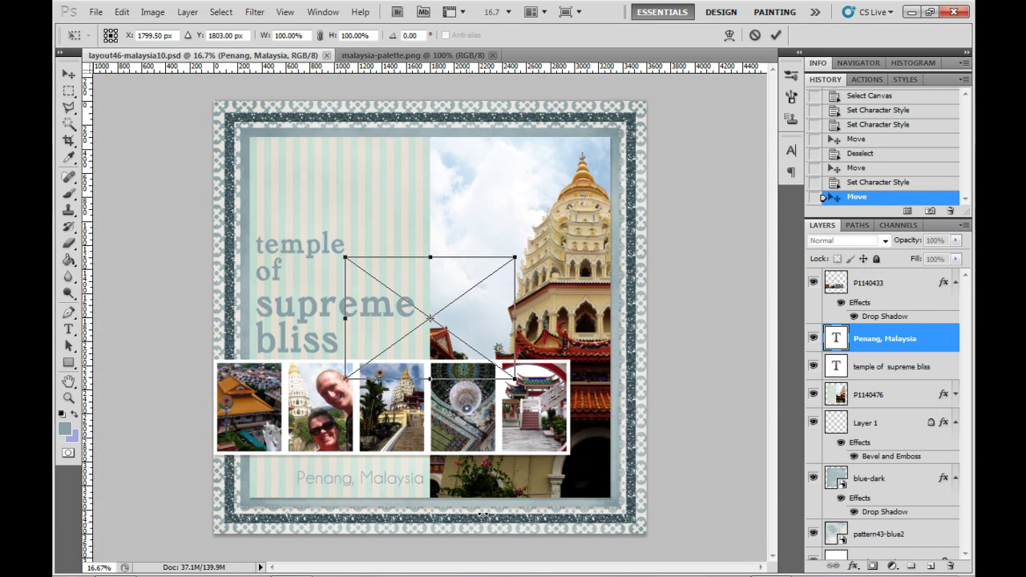
pyautogui.press('Return')
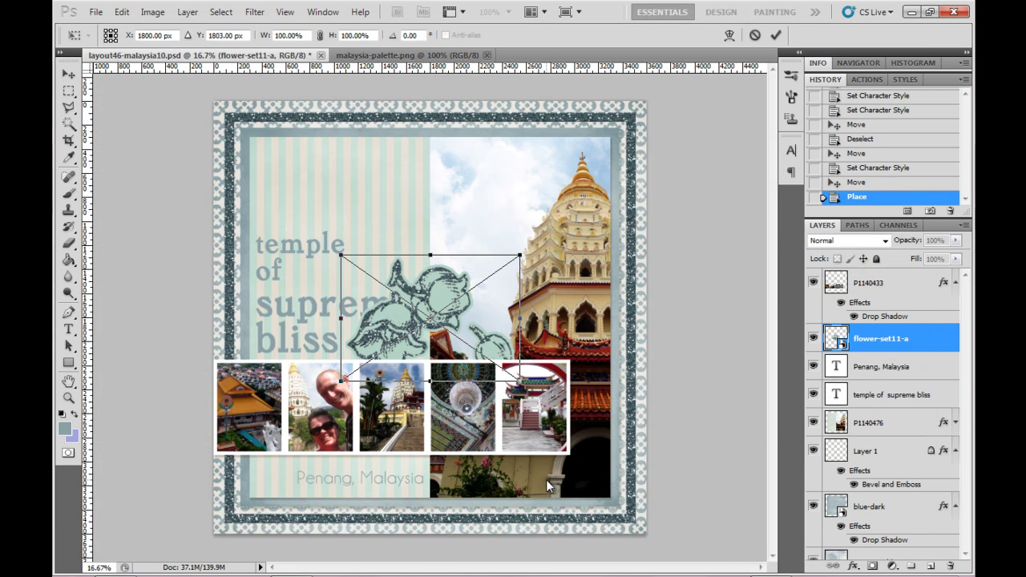
pyautogui.press('Escape')
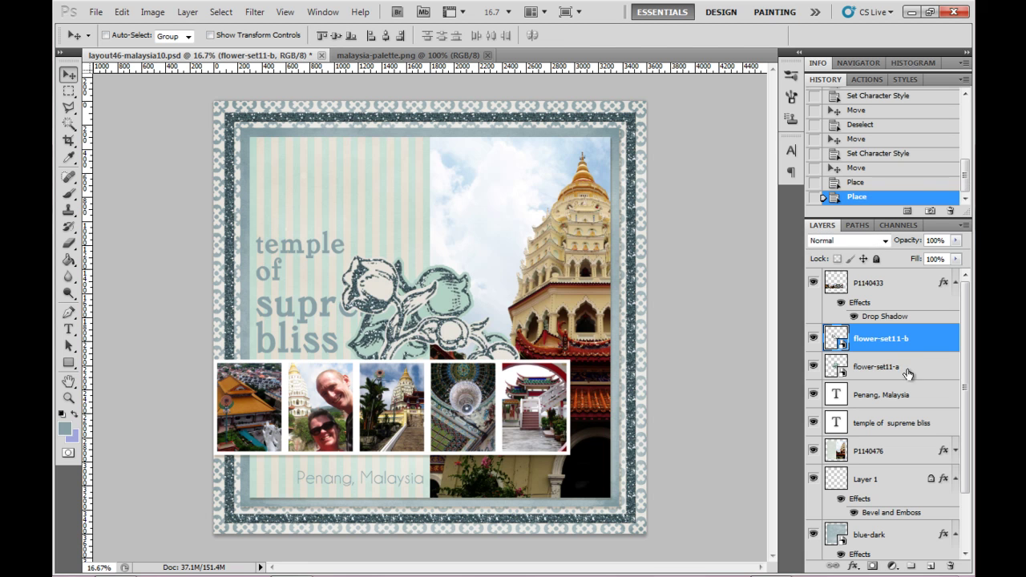
# - Paste the copied drop shadow onto both flower layers and collapse their effects lists
pyautogui.keyDown('shift'); pyautogui.click(921, 369); pyautogui.keyUp('shift')
pyautogui.rightClick(923, 369)
pyautogui.click(843, 501)
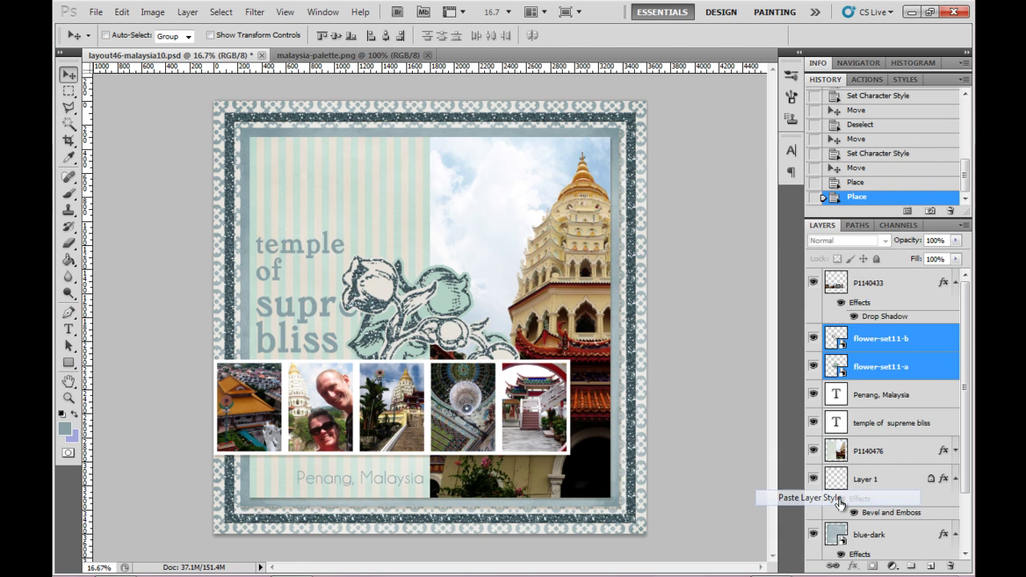
pyautogui.click(954, 338)
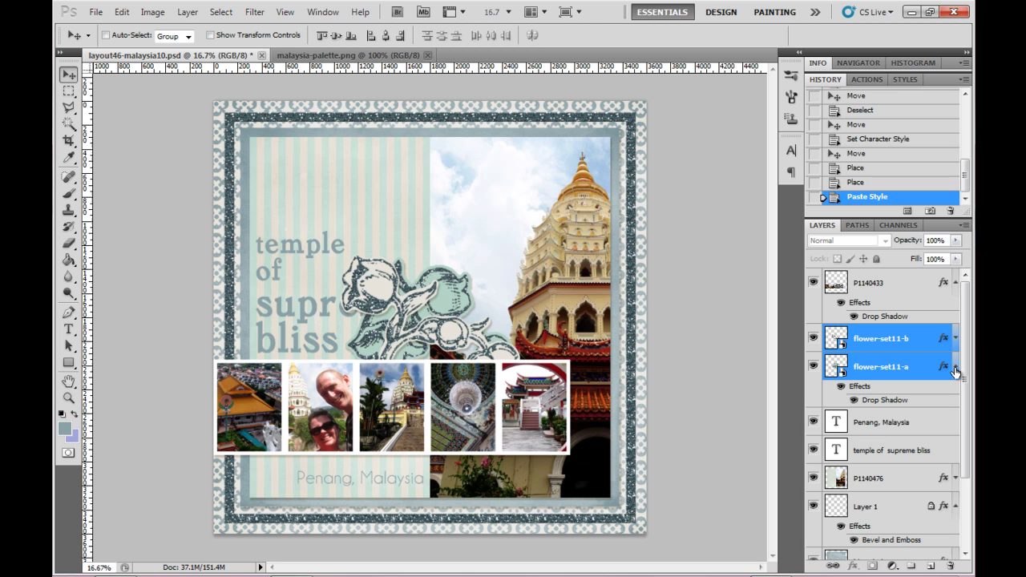
pyautogui.click(953, 366)
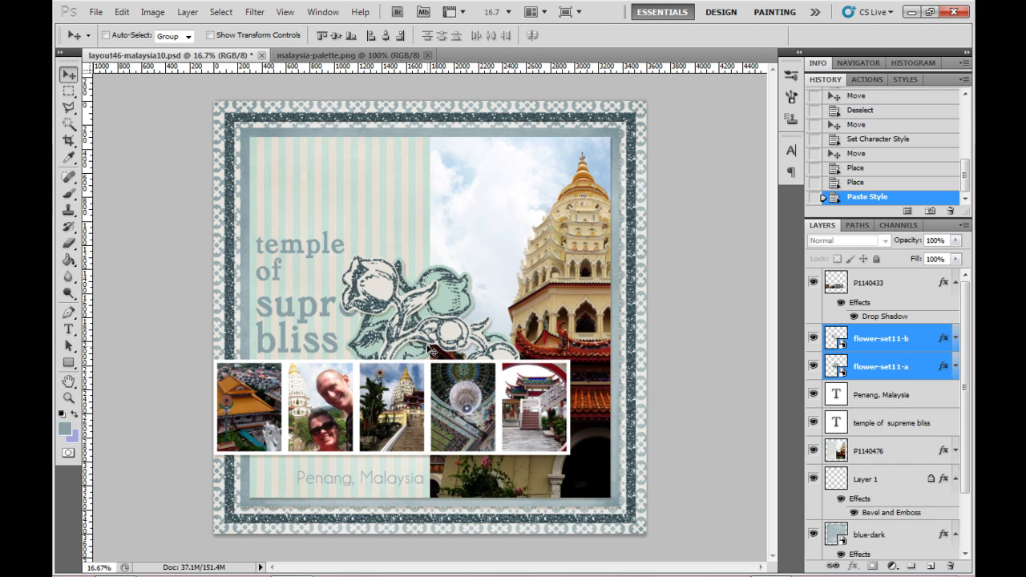
# - Shrink both flowers to about 71%, then move flower-set11-b up-right and tilt it clockwise
pyautogui.hotkey('ctrl', 't')
pyautogui.moveTo(521, 381); pyautogui.dragTo(465, 348)
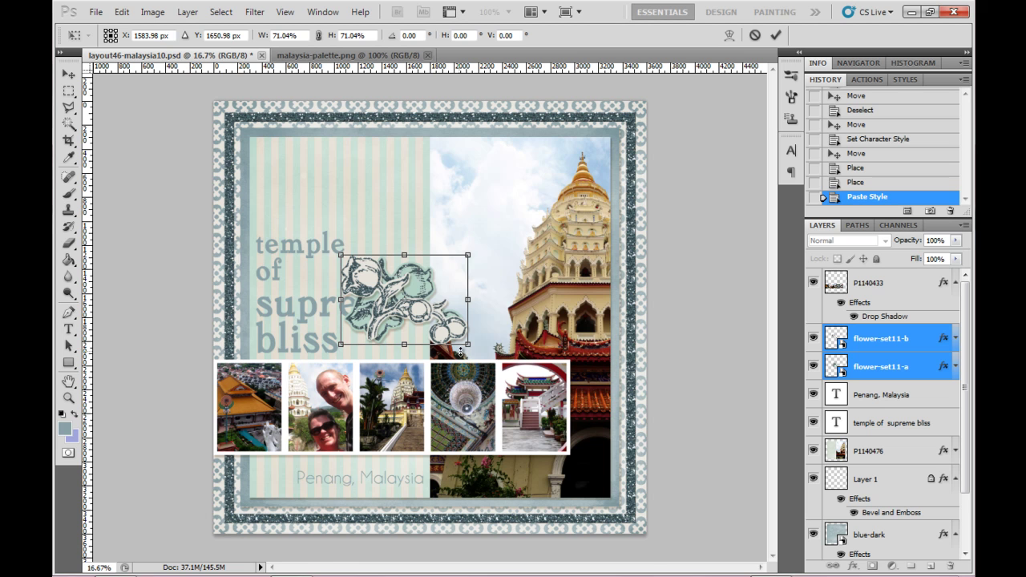
pyautogui.press('Return')
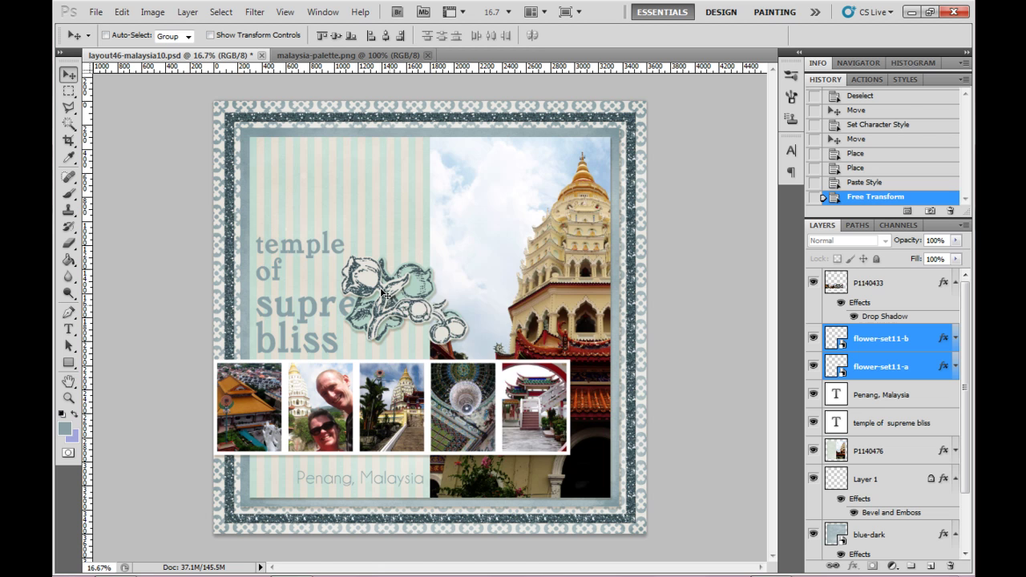
pyautogui.rightClick(383, 294)
pyautogui.click(412, 302)
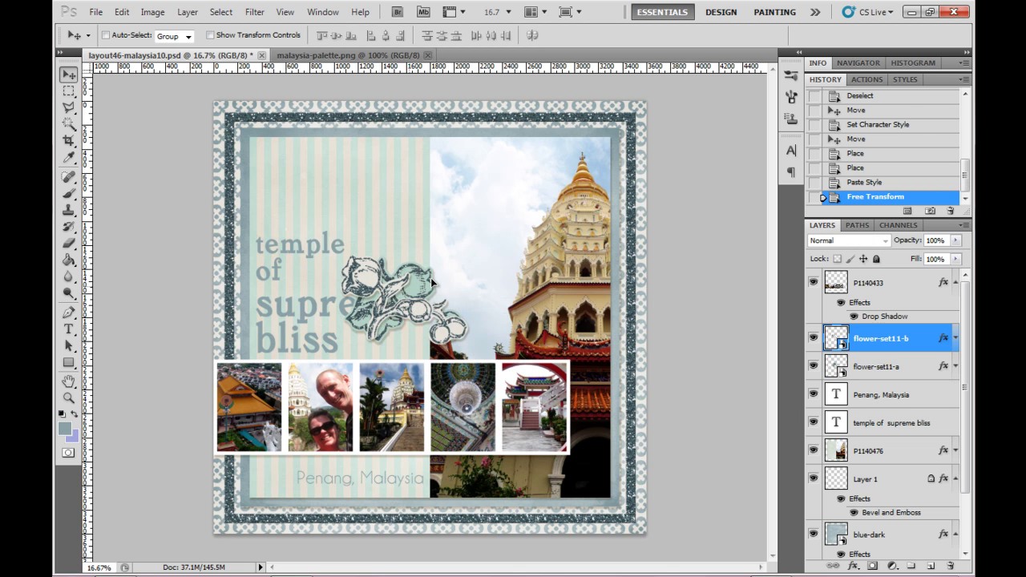
pyautogui.moveTo(431, 281); pyautogui.dragTo(453, 274)
pyautogui.hotkey('ctrl', 't')
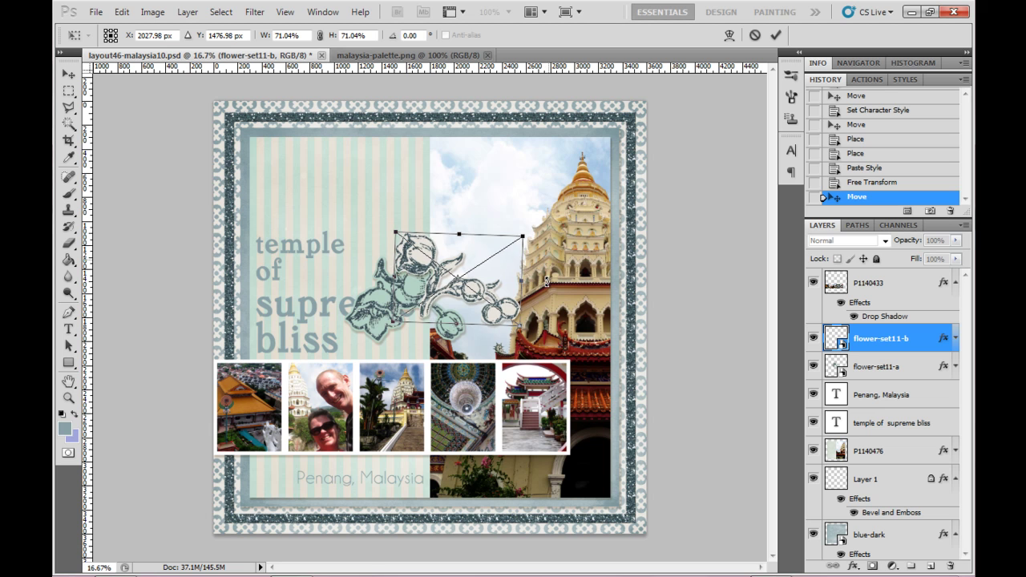
pyautogui.moveTo(546, 281)
pyautogui.mouseDown()
pyautogui.moveTo(545, 290)
pyautogui.moveTo(546, 281)
pyautogui.mouseUp()
pyautogui.press('Return')
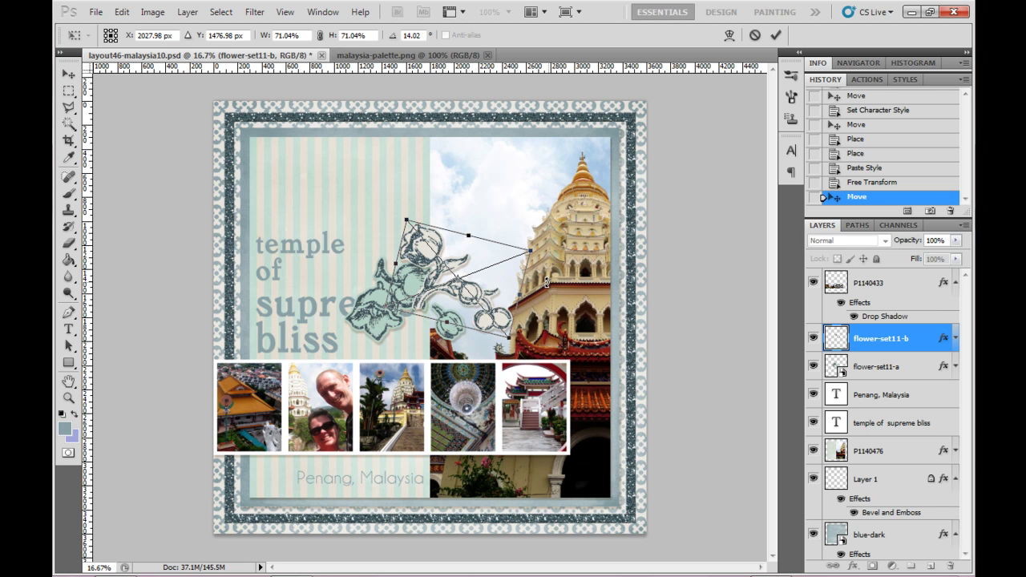
# - Shrink flower-set11-a to about 52%, move it off 'supreme', and rotate it counter-clockwise
pyautogui.rightClick(371, 314)
pyautogui.click(388, 324)
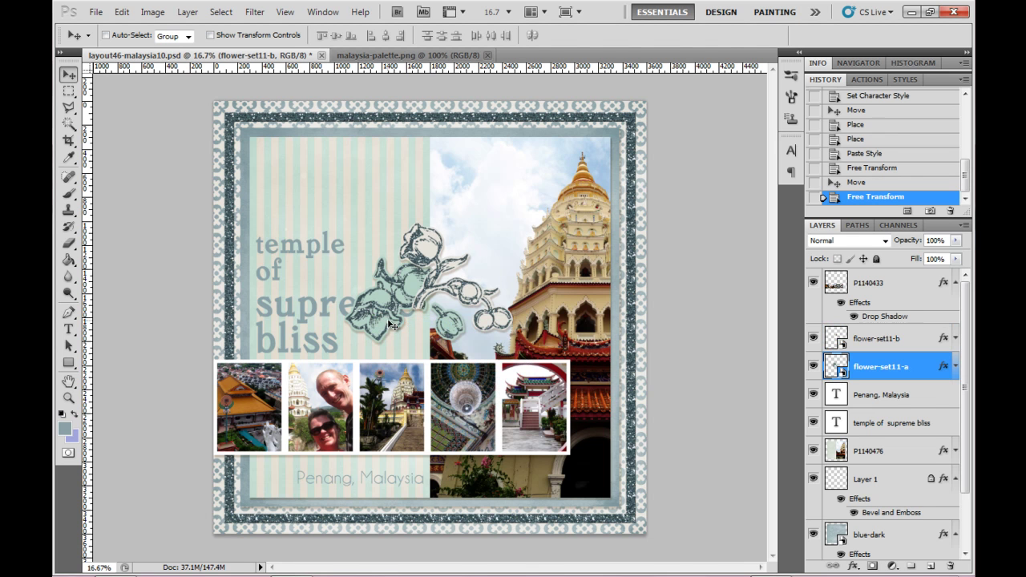
pyautogui.hotkey('ctrl', 't')
pyautogui.moveTo(410, 312); pyautogui.dragTo(338, 236)
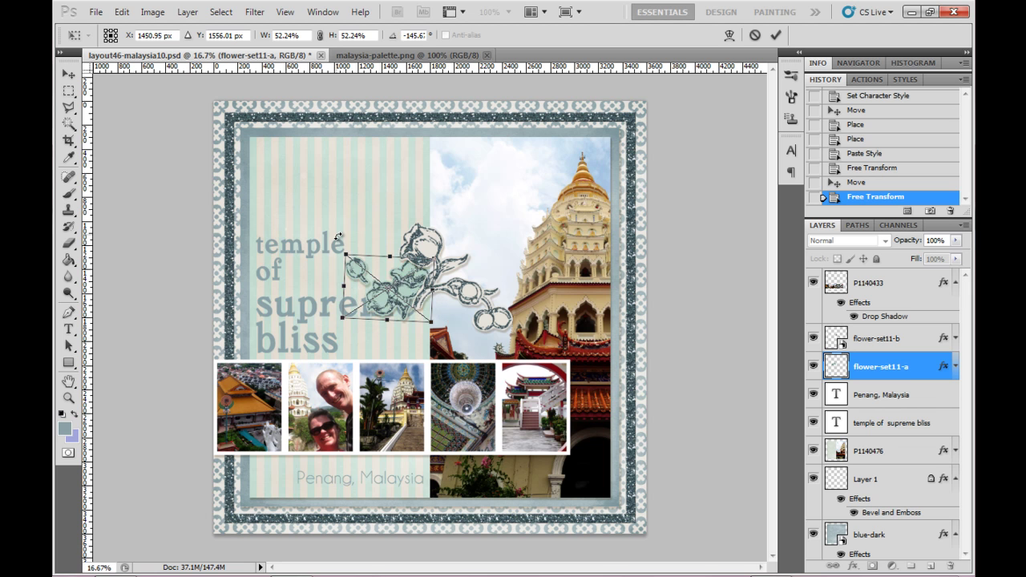
pyautogui.press('Return')
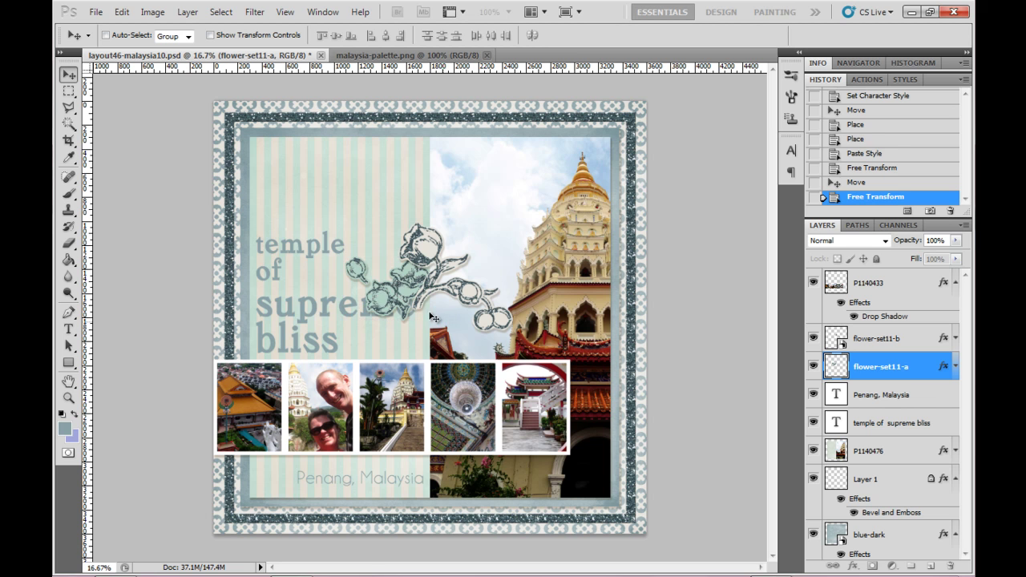
pyautogui.moveTo(407, 302); pyautogui.dragTo(398, 262)
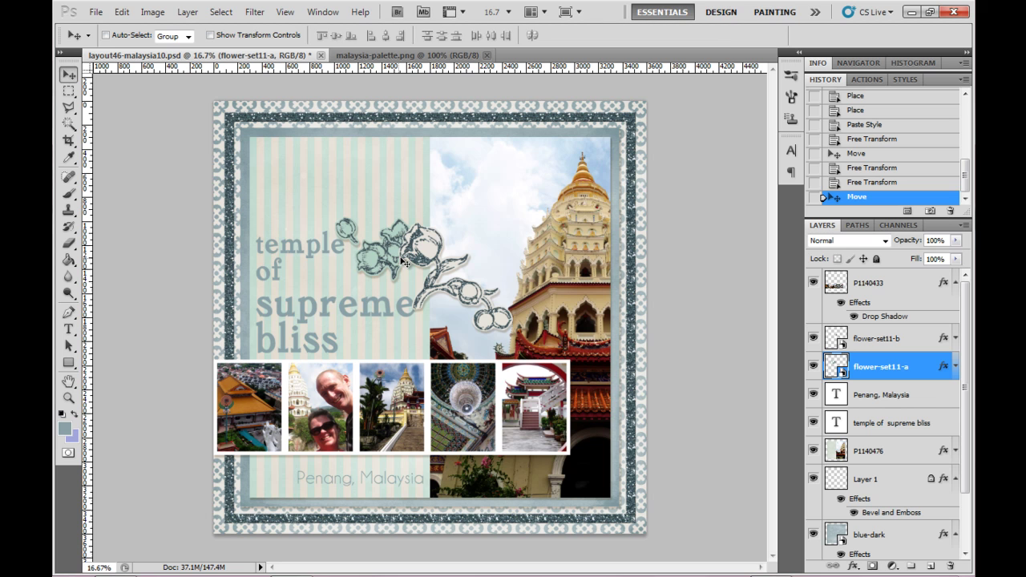
pyautogui.hotkey('ctrl', 't')
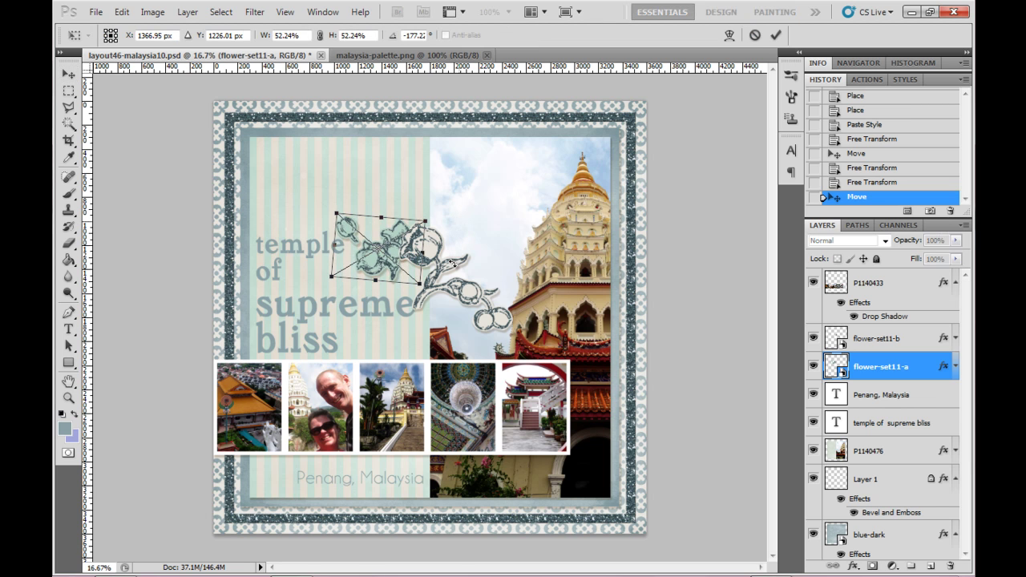
pyautogui.moveTo(453, 264); pyautogui.dragTo(453, 262)
pyautogui.press('Return')
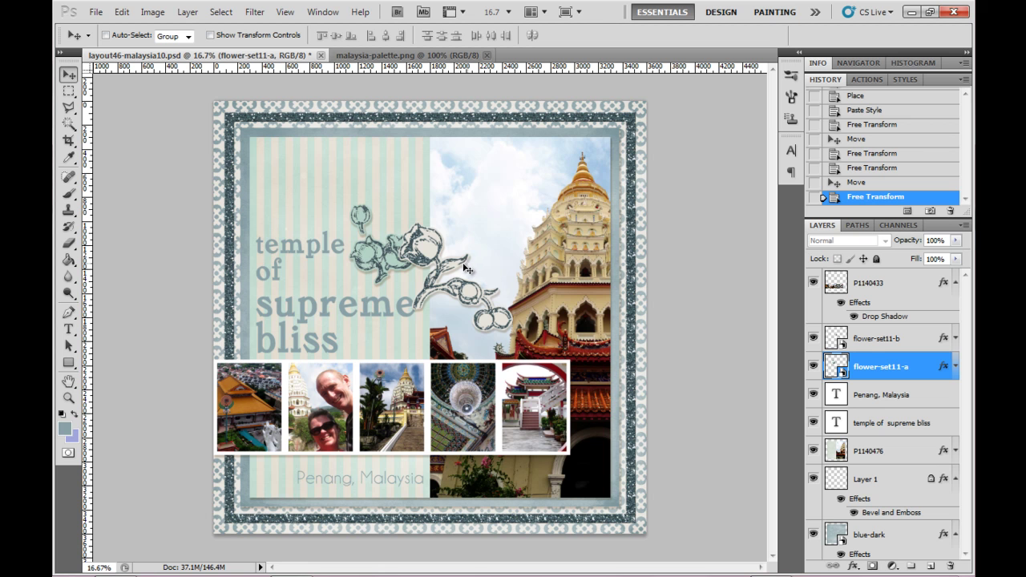
# - Duplicate flower-set11-a, rotate the copy onto the photo strip, and stack it above P1140433
pyautogui.rightClick(839, 383)
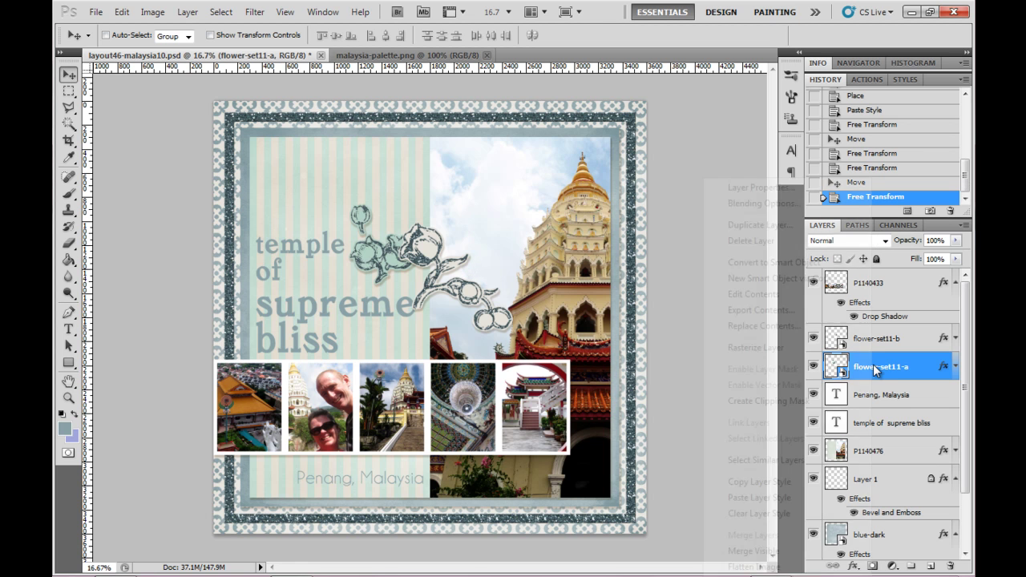
pyautogui.click(776, 233)
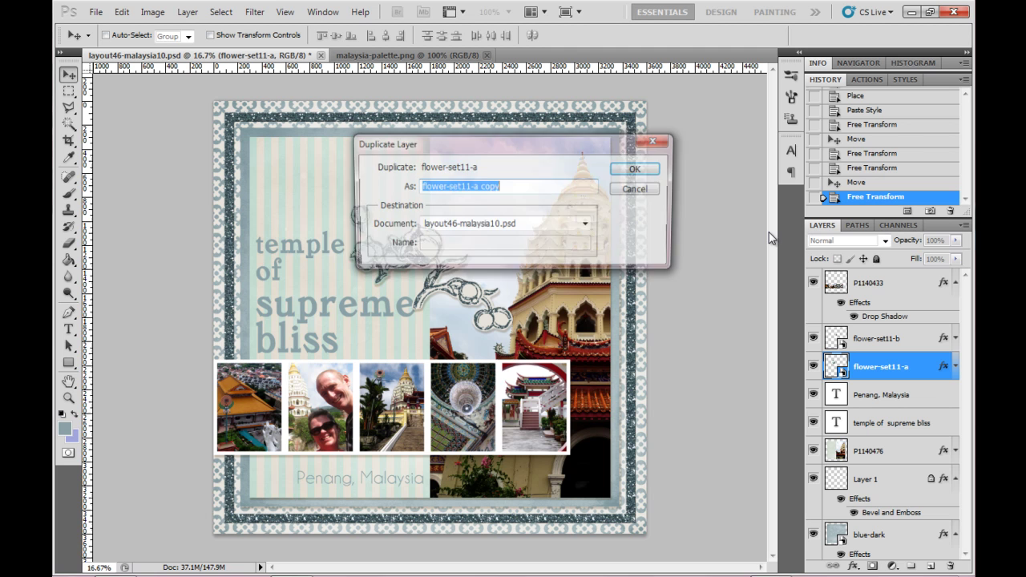
pyautogui.press('Escape')
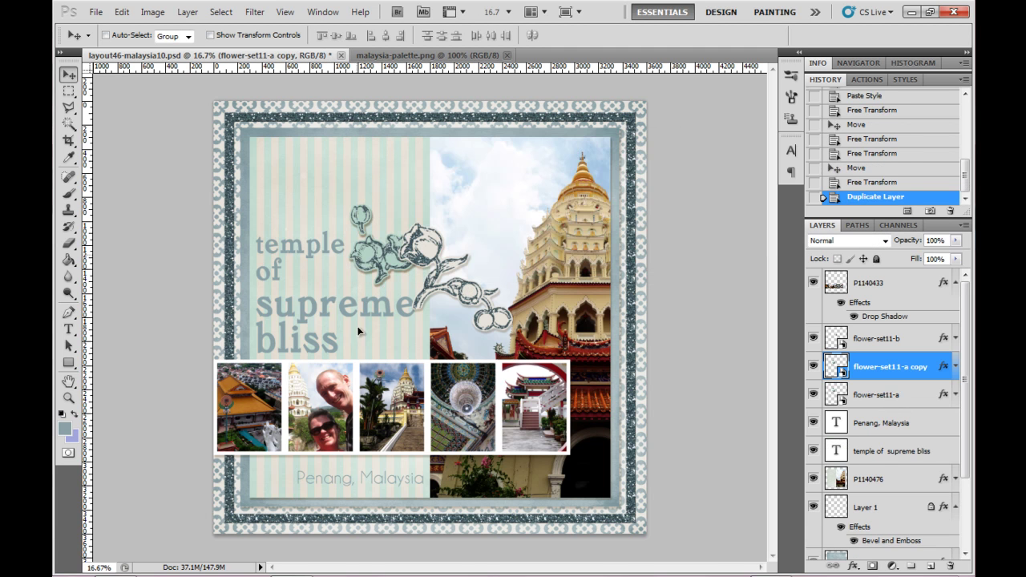
pyautogui.moveTo(358, 330); pyautogui.dragTo(372, 362)
pyautogui.hotkey('ctrl', 't')
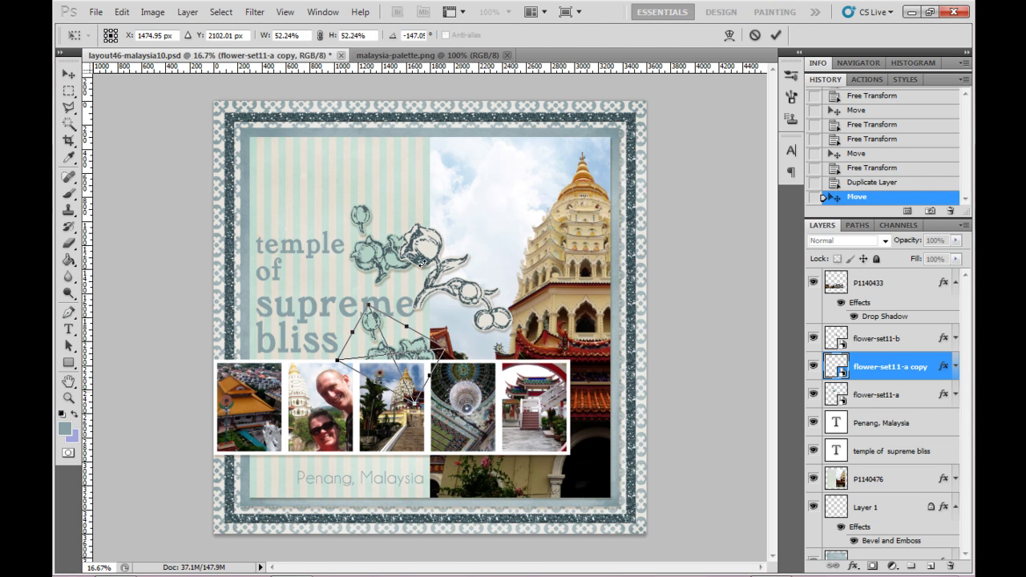
pyautogui.moveTo(421, 262); pyautogui.dragTo(313, 265)
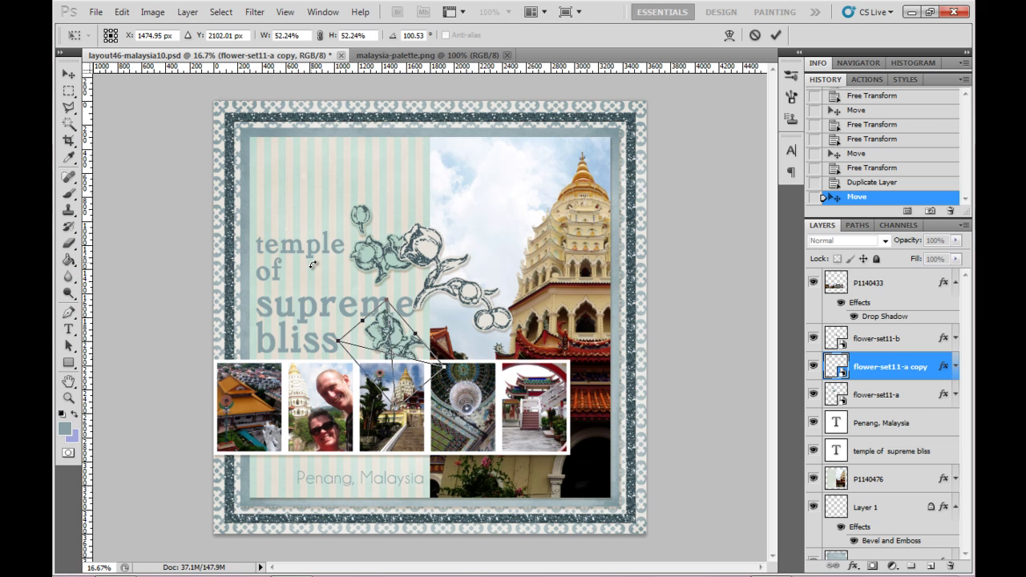
pyautogui.press('Return')
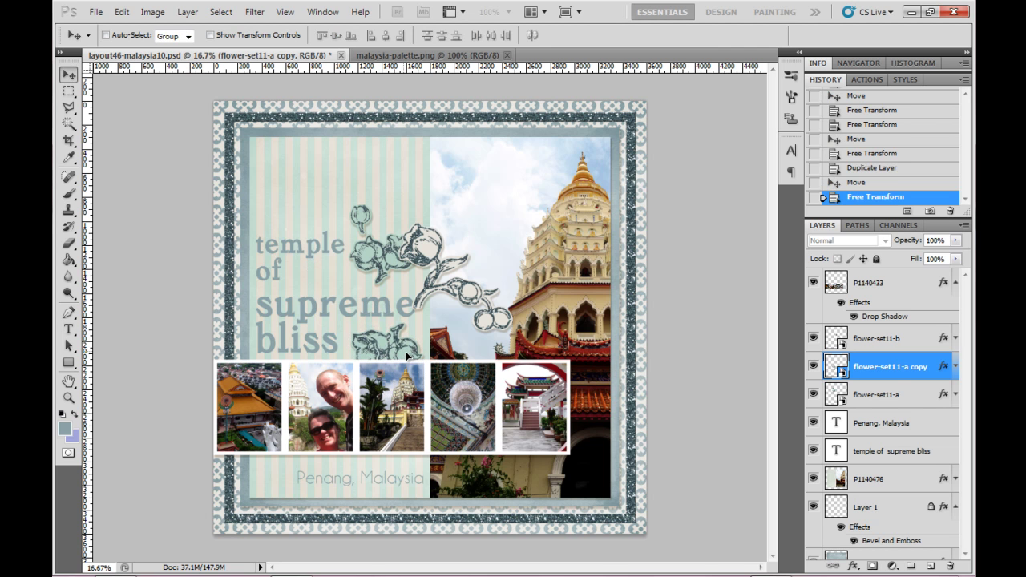
pyautogui.moveTo(834, 365); pyautogui.dragTo(887, 284)
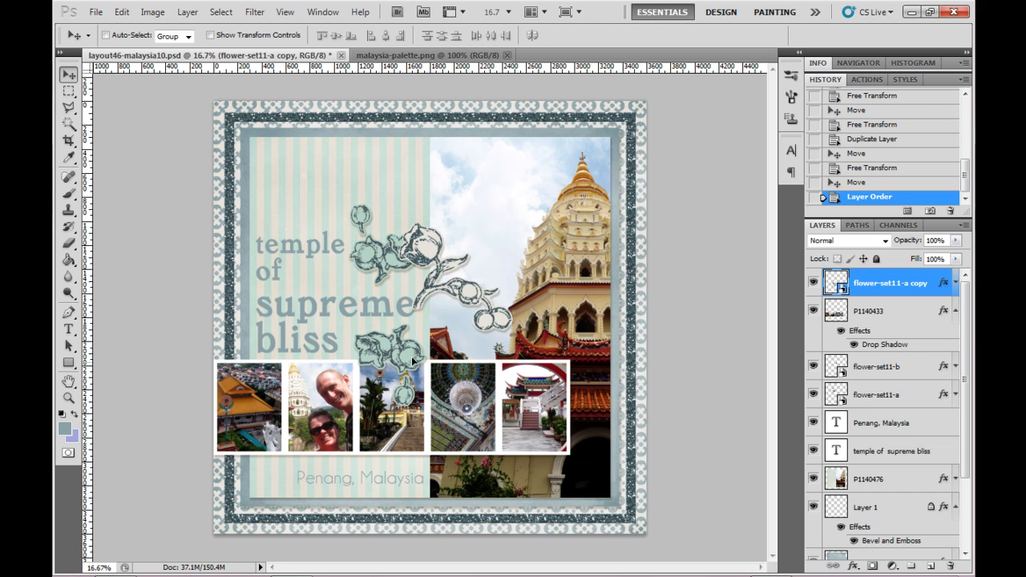
pyautogui.moveTo(412, 362); pyautogui.dragTo(409, 359)
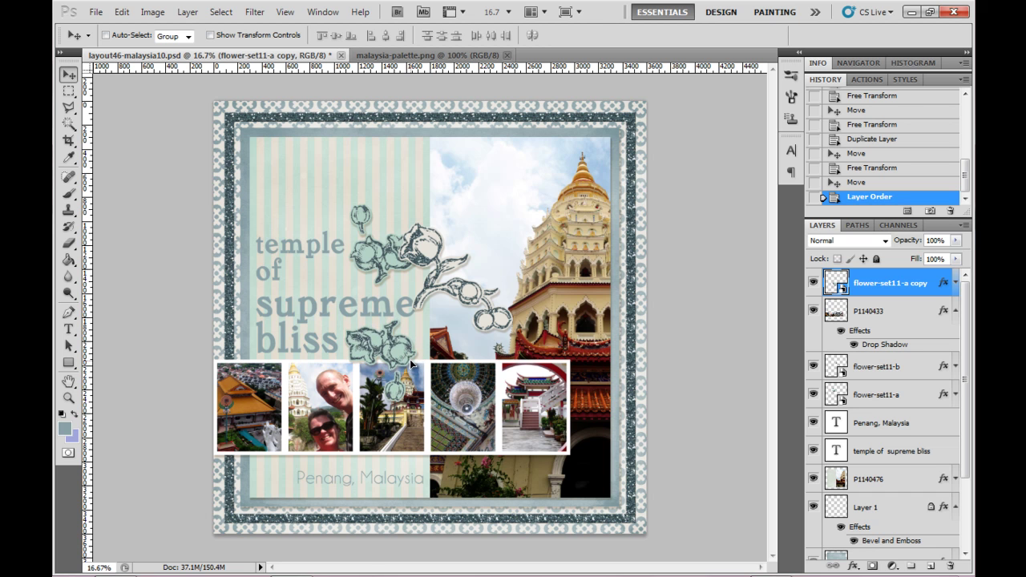
# - Move flower-set11-b down toward the photo strip
pyautogui.rightClick(447, 294)
pyautogui.click(469, 298)
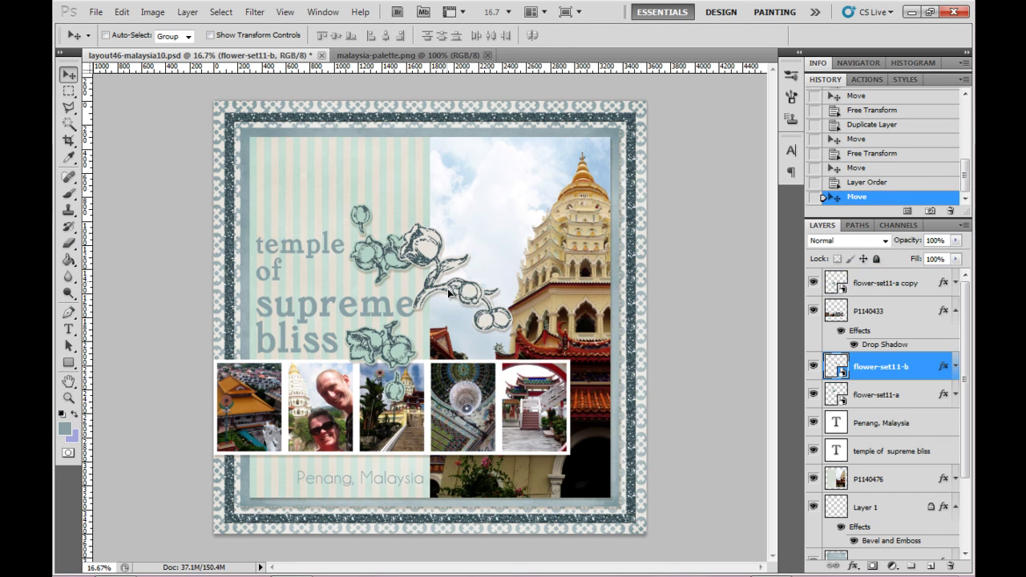
pyautogui.moveTo(448, 293); pyautogui.dragTo(442, 309)
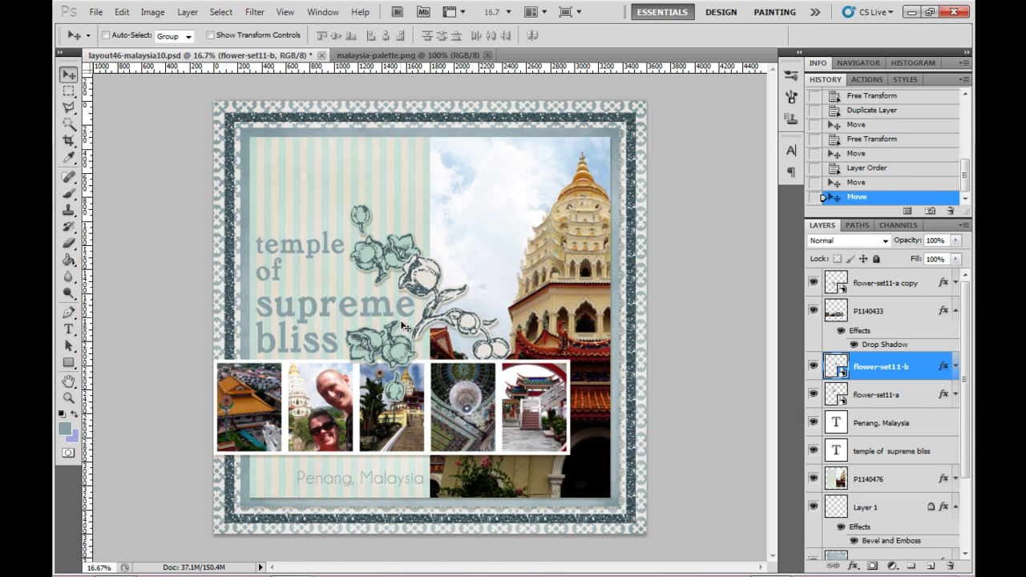
# - Nudge photo strip layer P1140433 down twice and the 'Penang, Malaysia' caption down once
pyautogui.rightClick(518, 391)
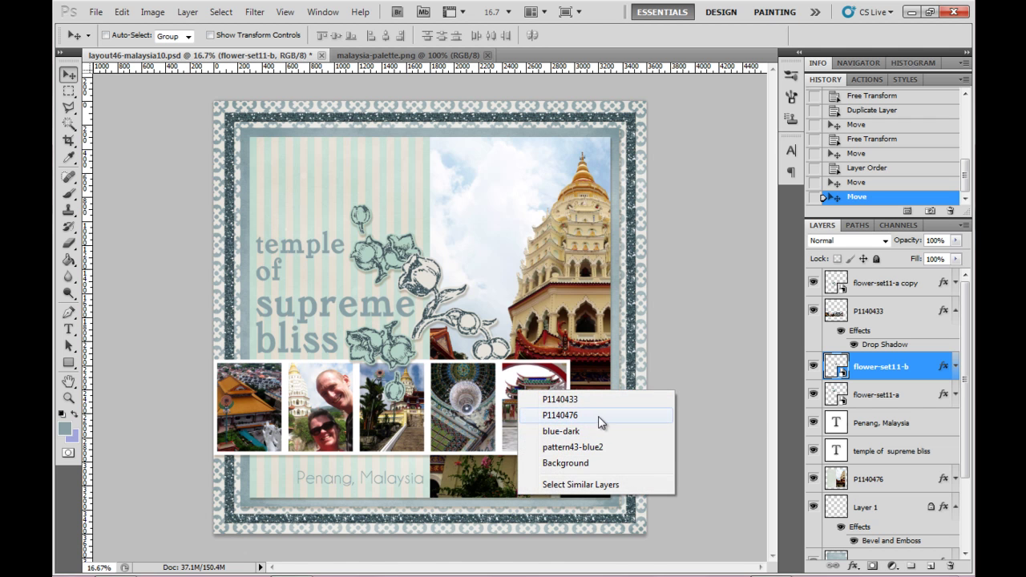
pyautogui.click(865, 320)
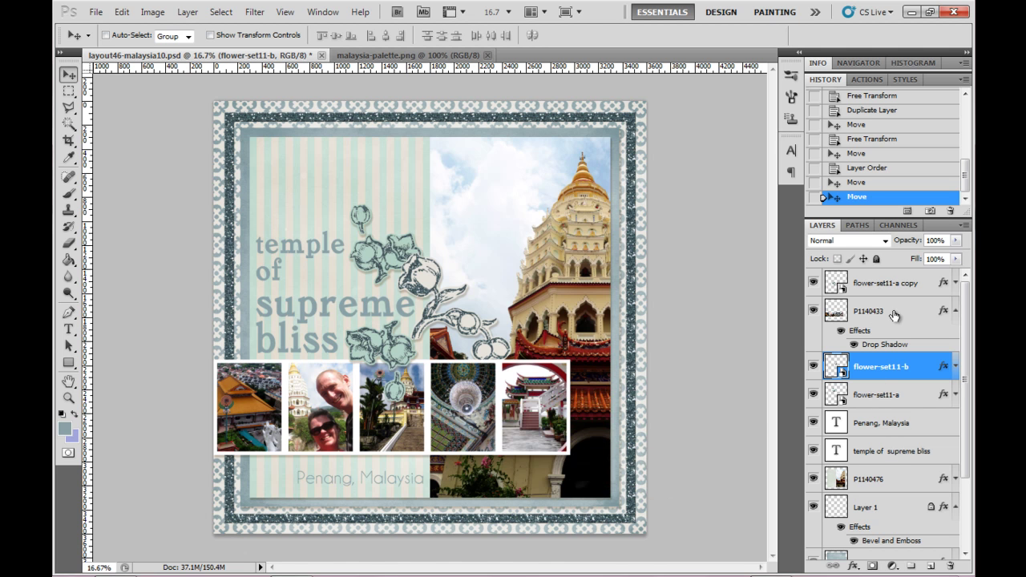
pyautogui.click(893, 315)
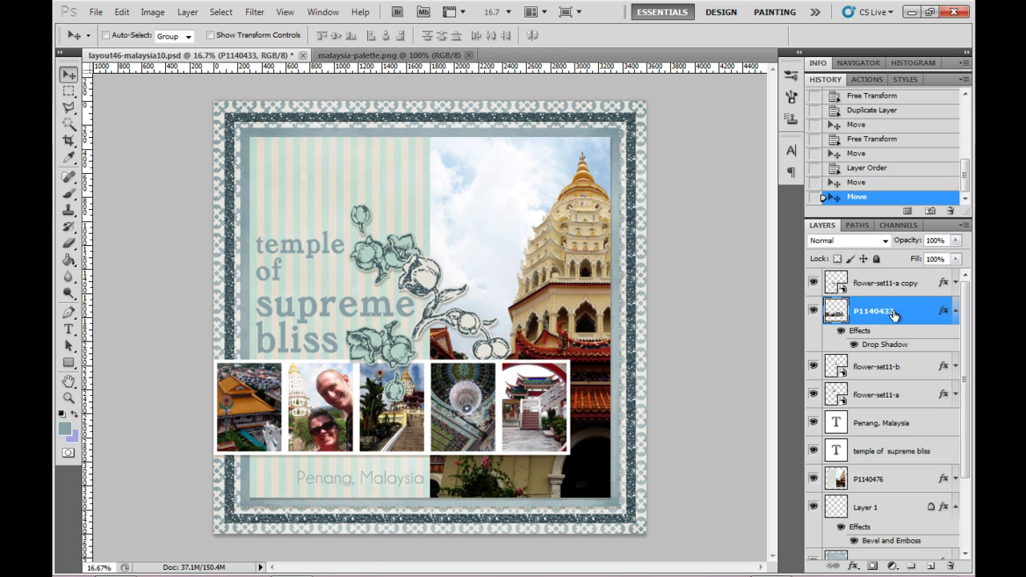
pyautogui.hotkey('shift', 'Down')
pyautogui.hotkey('shift', 'Down')
pyautogui.hotkey('shift', 'Down')
pyautogui.hotkey('shift', 'Down')
pyautogui.hotkey('shift', 'Down')
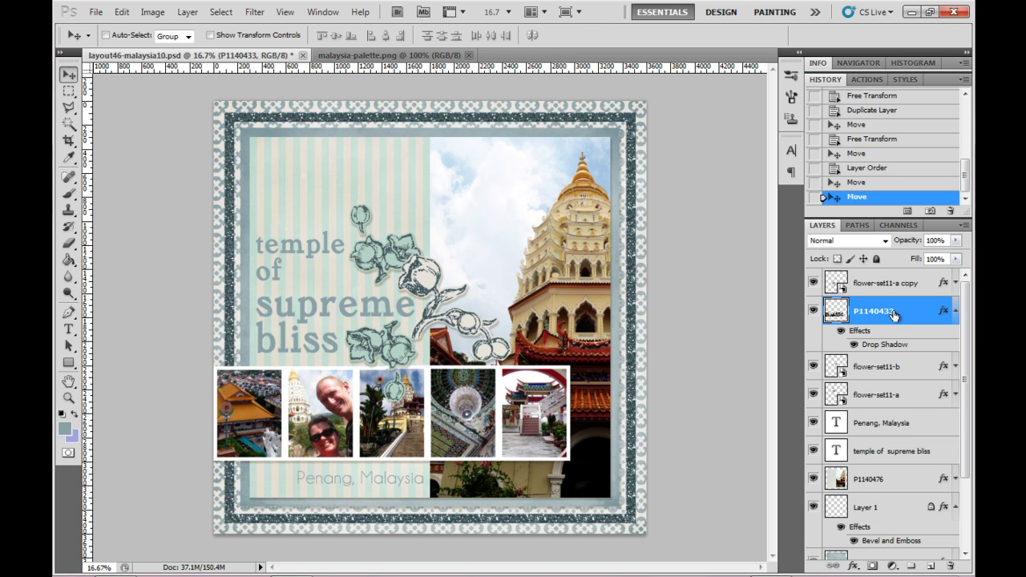
pyautogui.hotkey('shift', 'Down')
pyautogui.hotkey('shift', 'Down')
pyautogui.hotkey('shift', 'Down')
pyautogui.hotkey('shift', 'Down')
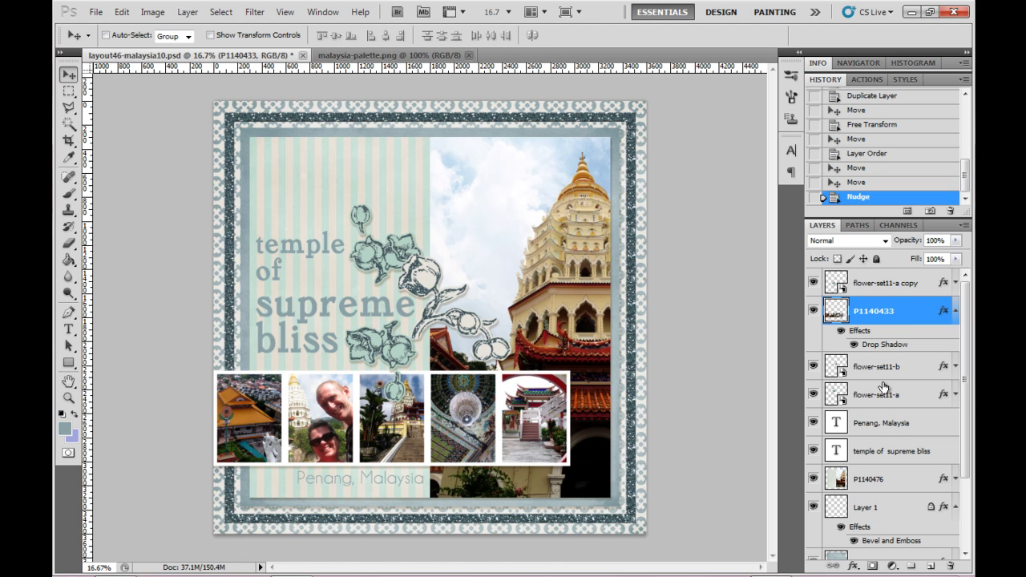
pyautogui.click(879, 429)
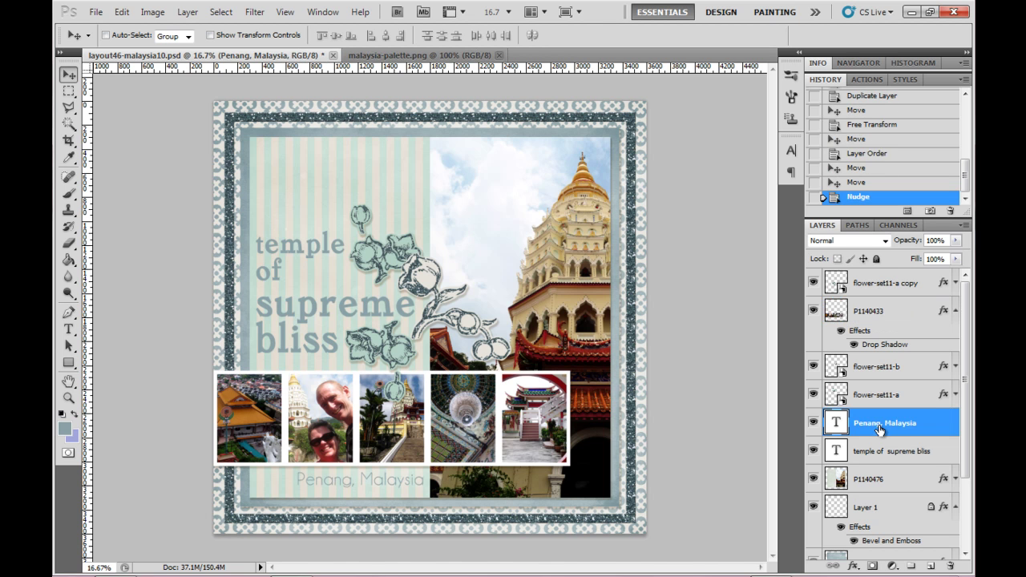
pyautogui.hotkey('shift', 'Down')
pyautogui.hotkey('shift', 'Down')
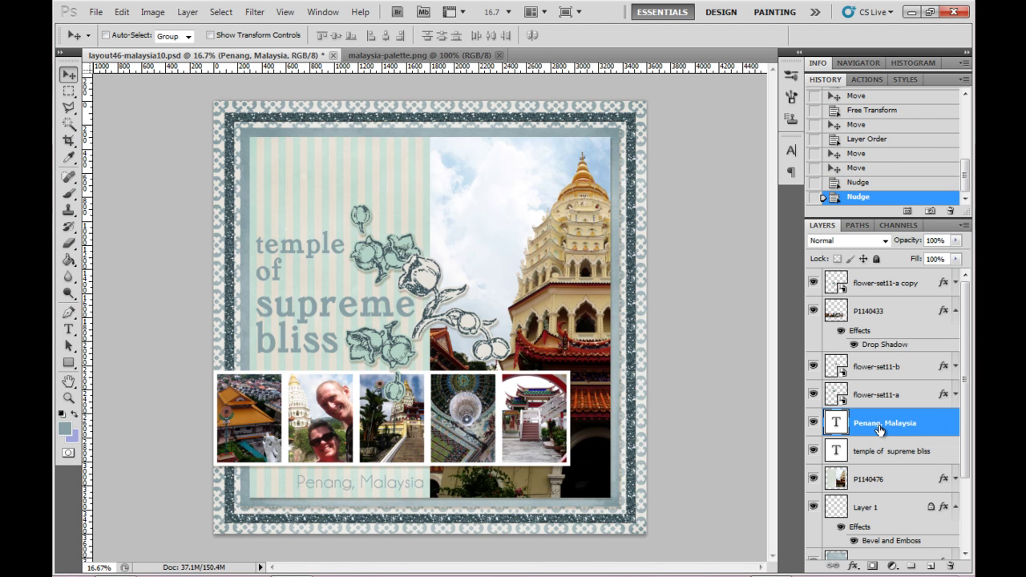